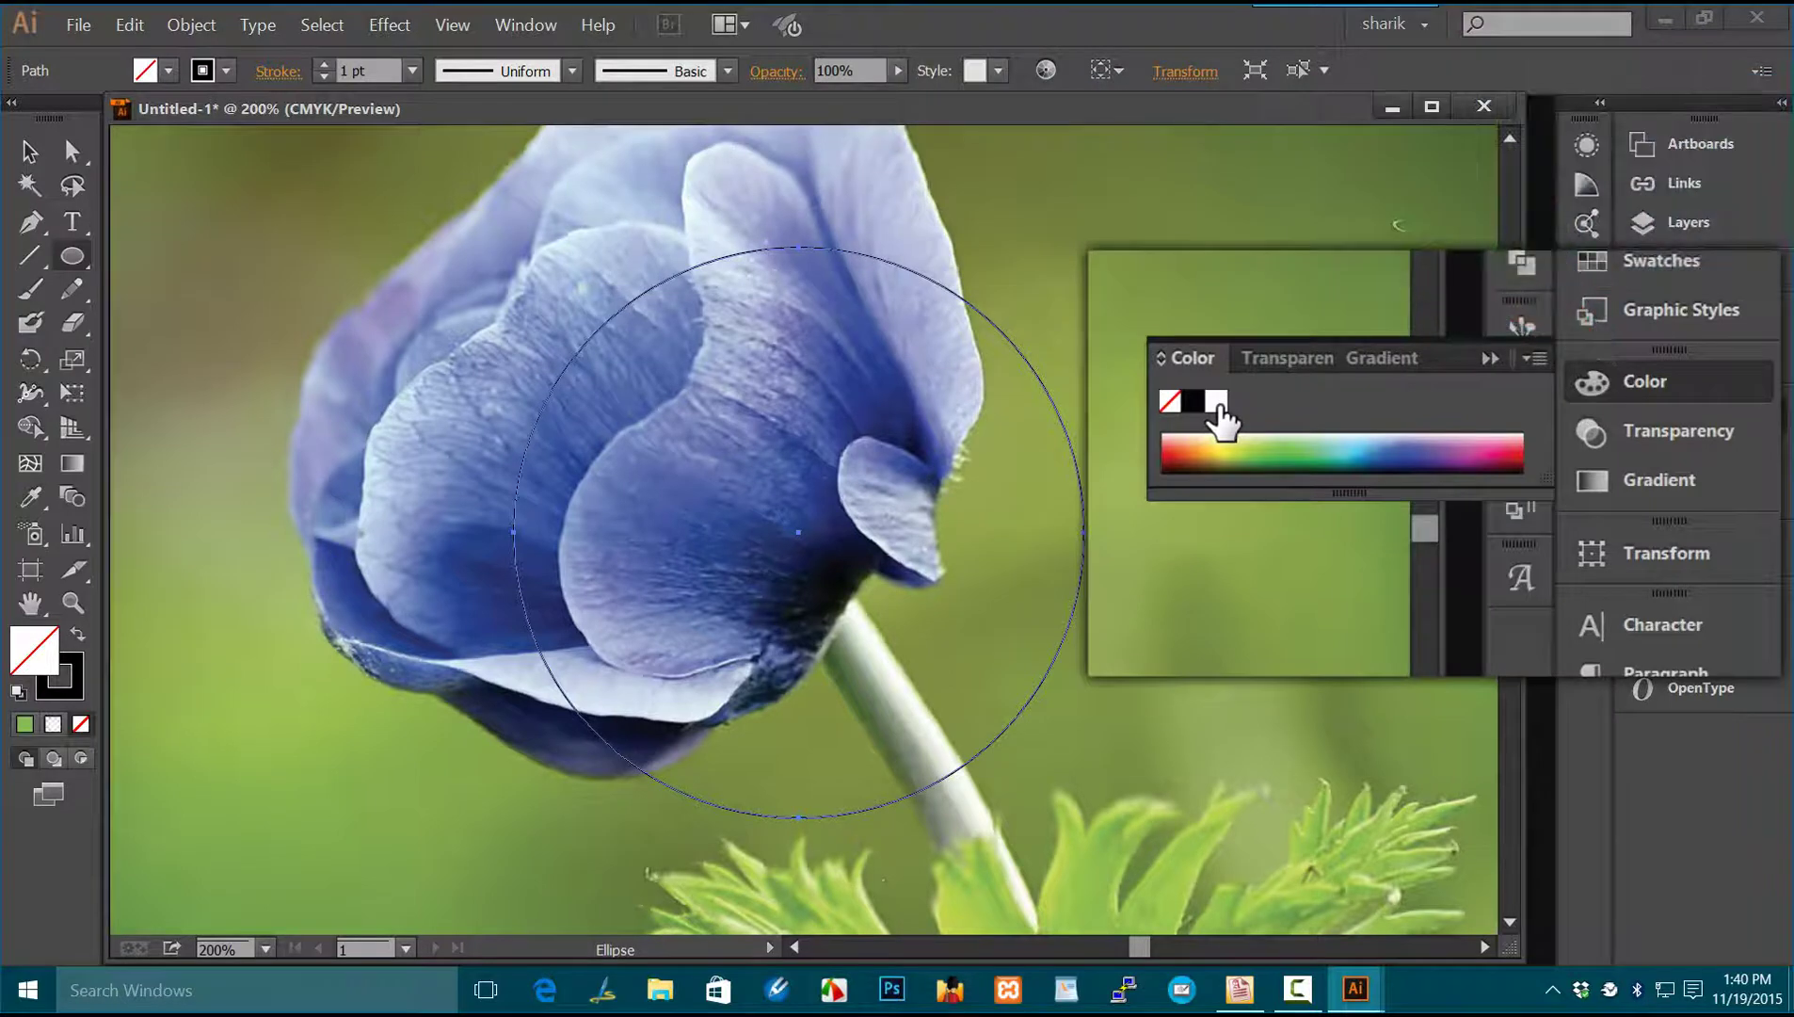
# Step: Fill the circle over the flower with white and remove its outline
pyautogui.click(1216, 405)
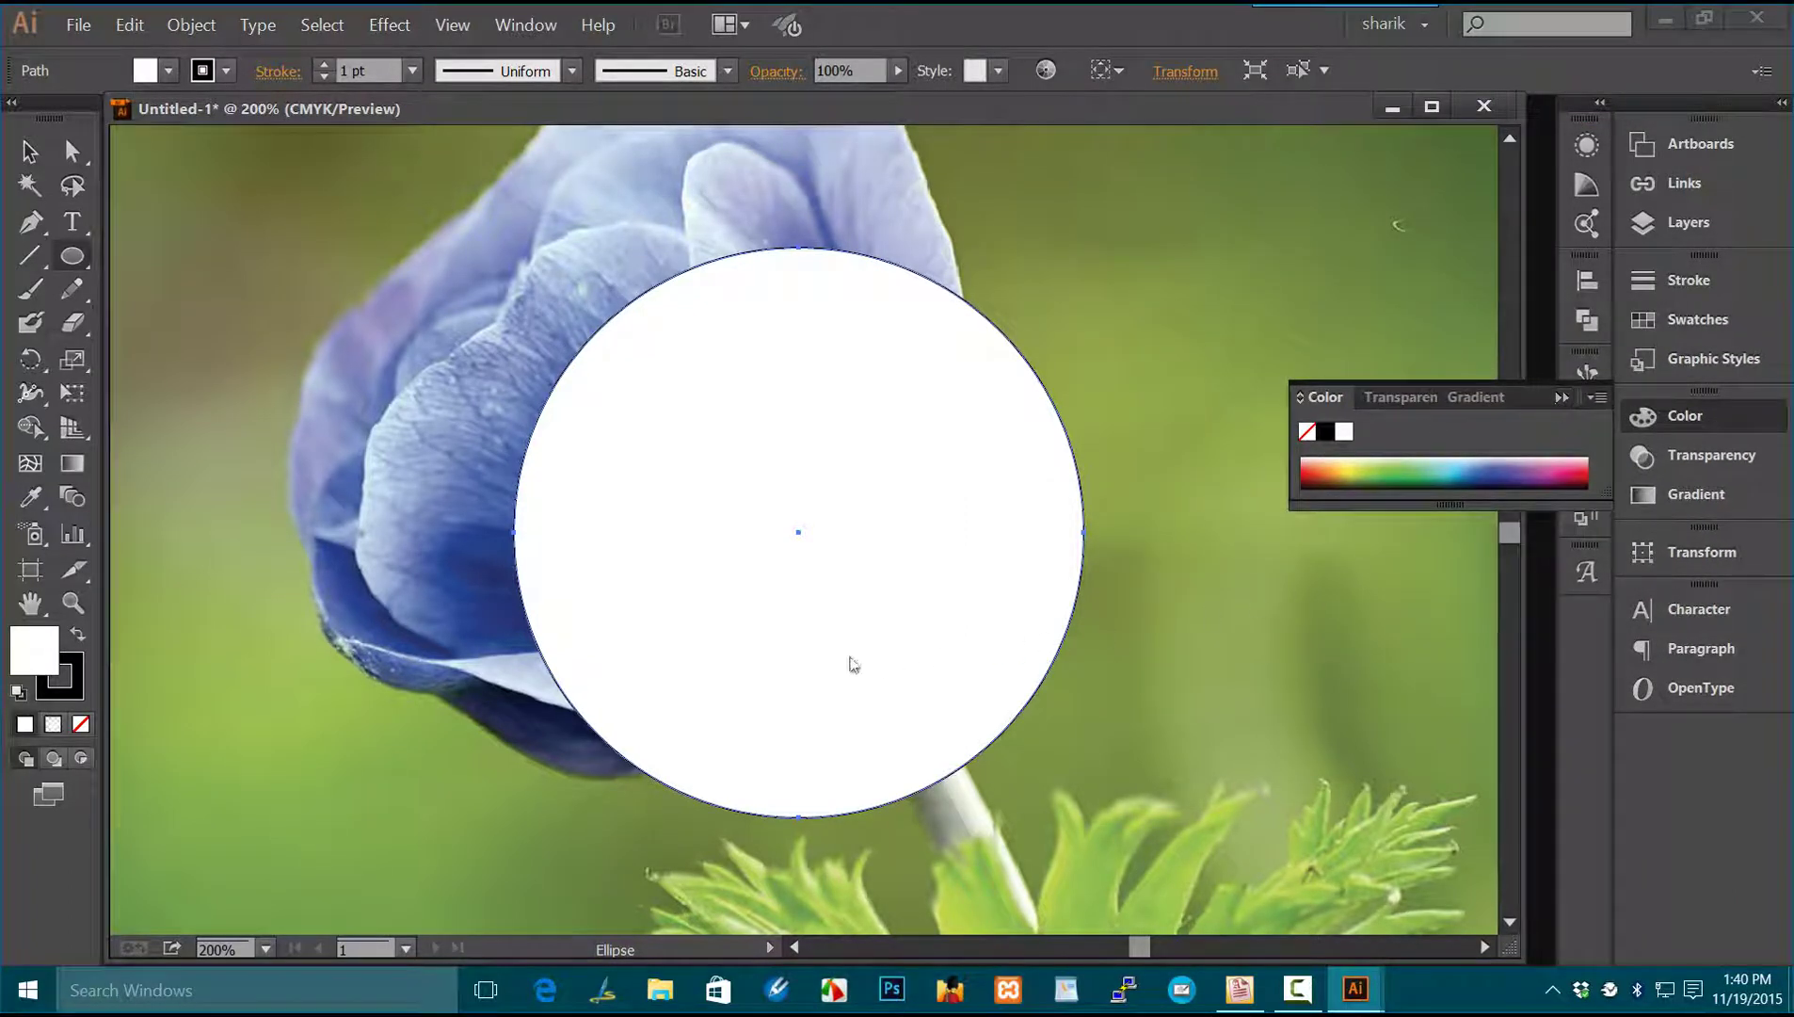
pyautogui.click(72, 683)
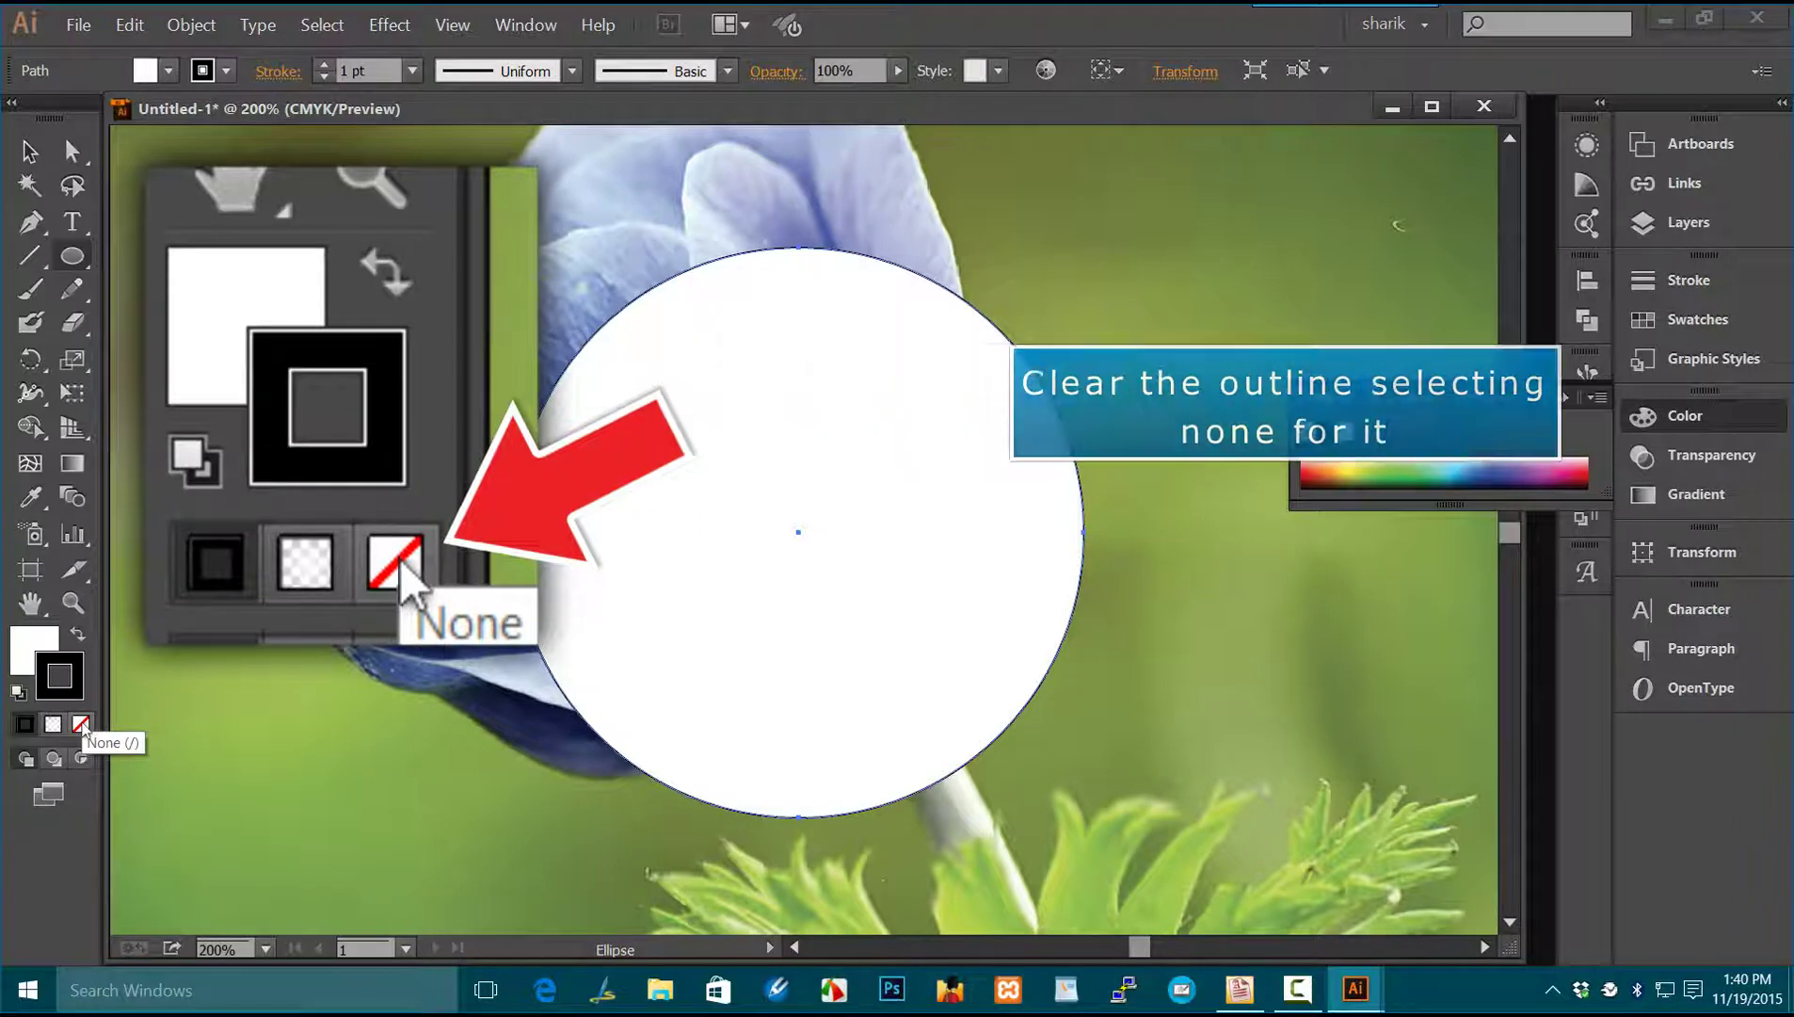
pyautogui.click(81, 724)
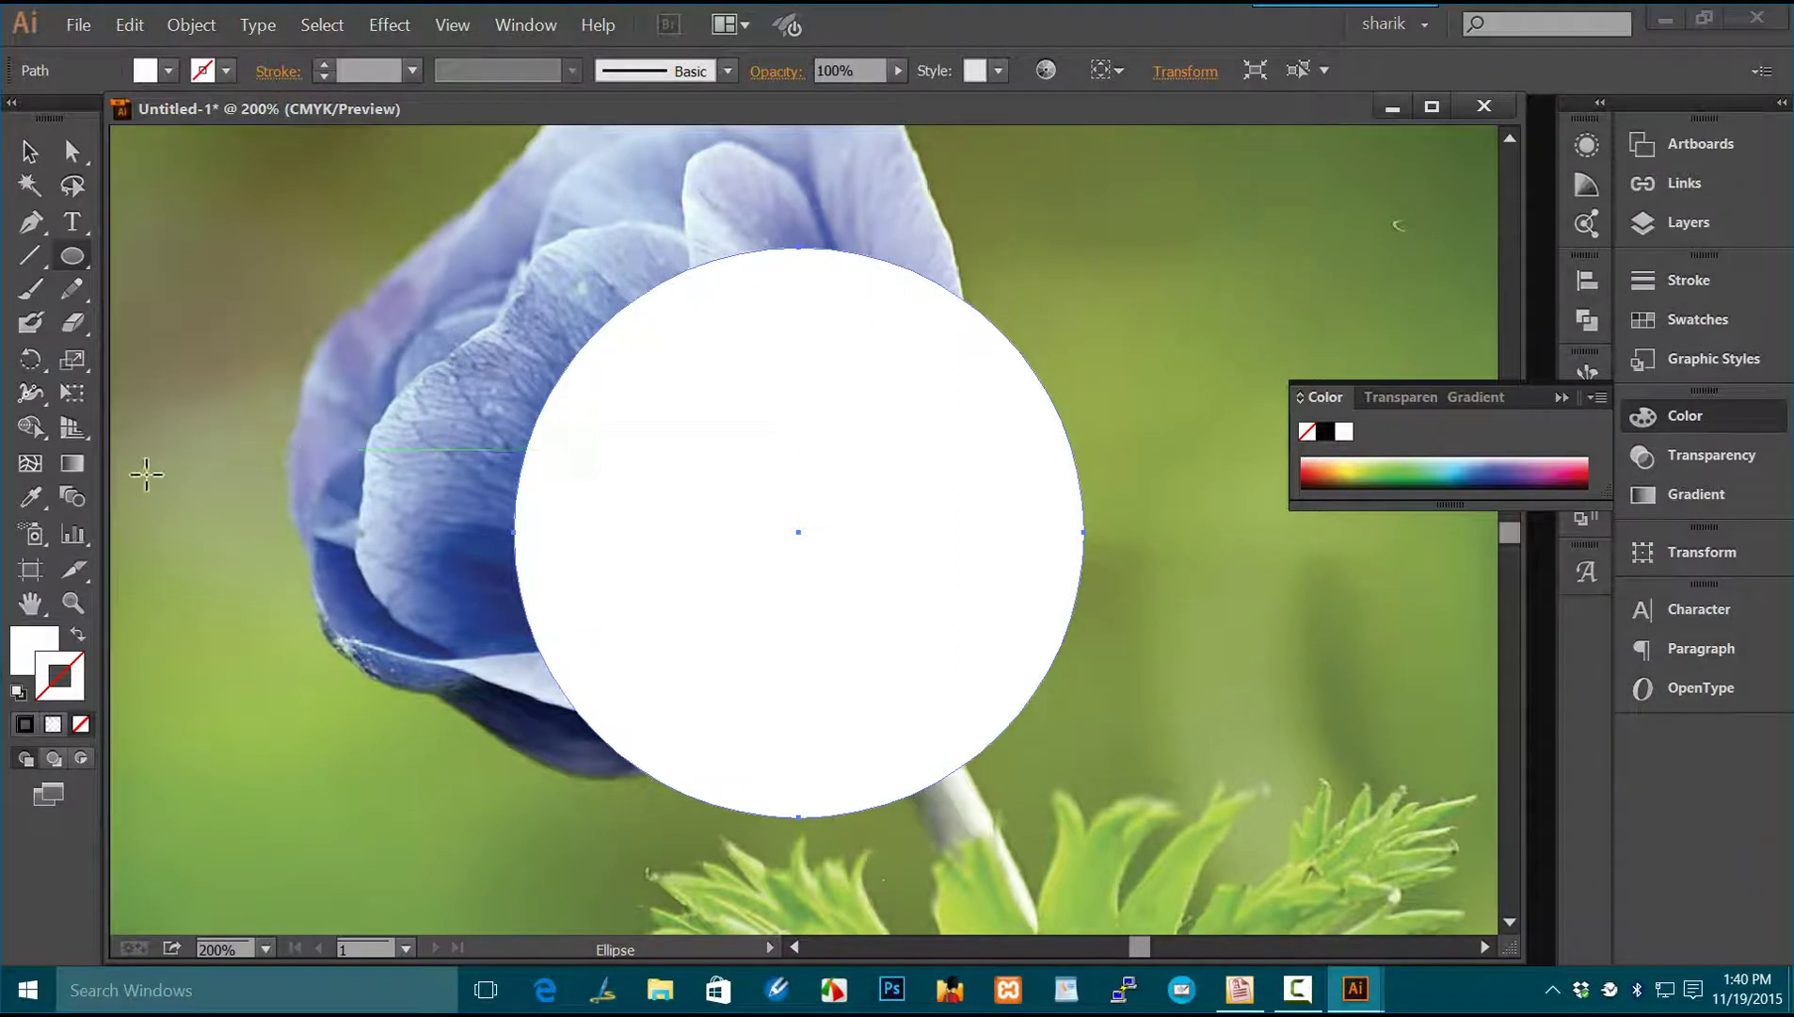
# Step: Turn the white circle into a gradient mesh with four internal rows and four internal columns, spaced closer together toward the edges
pyautogui.click(28, 471)
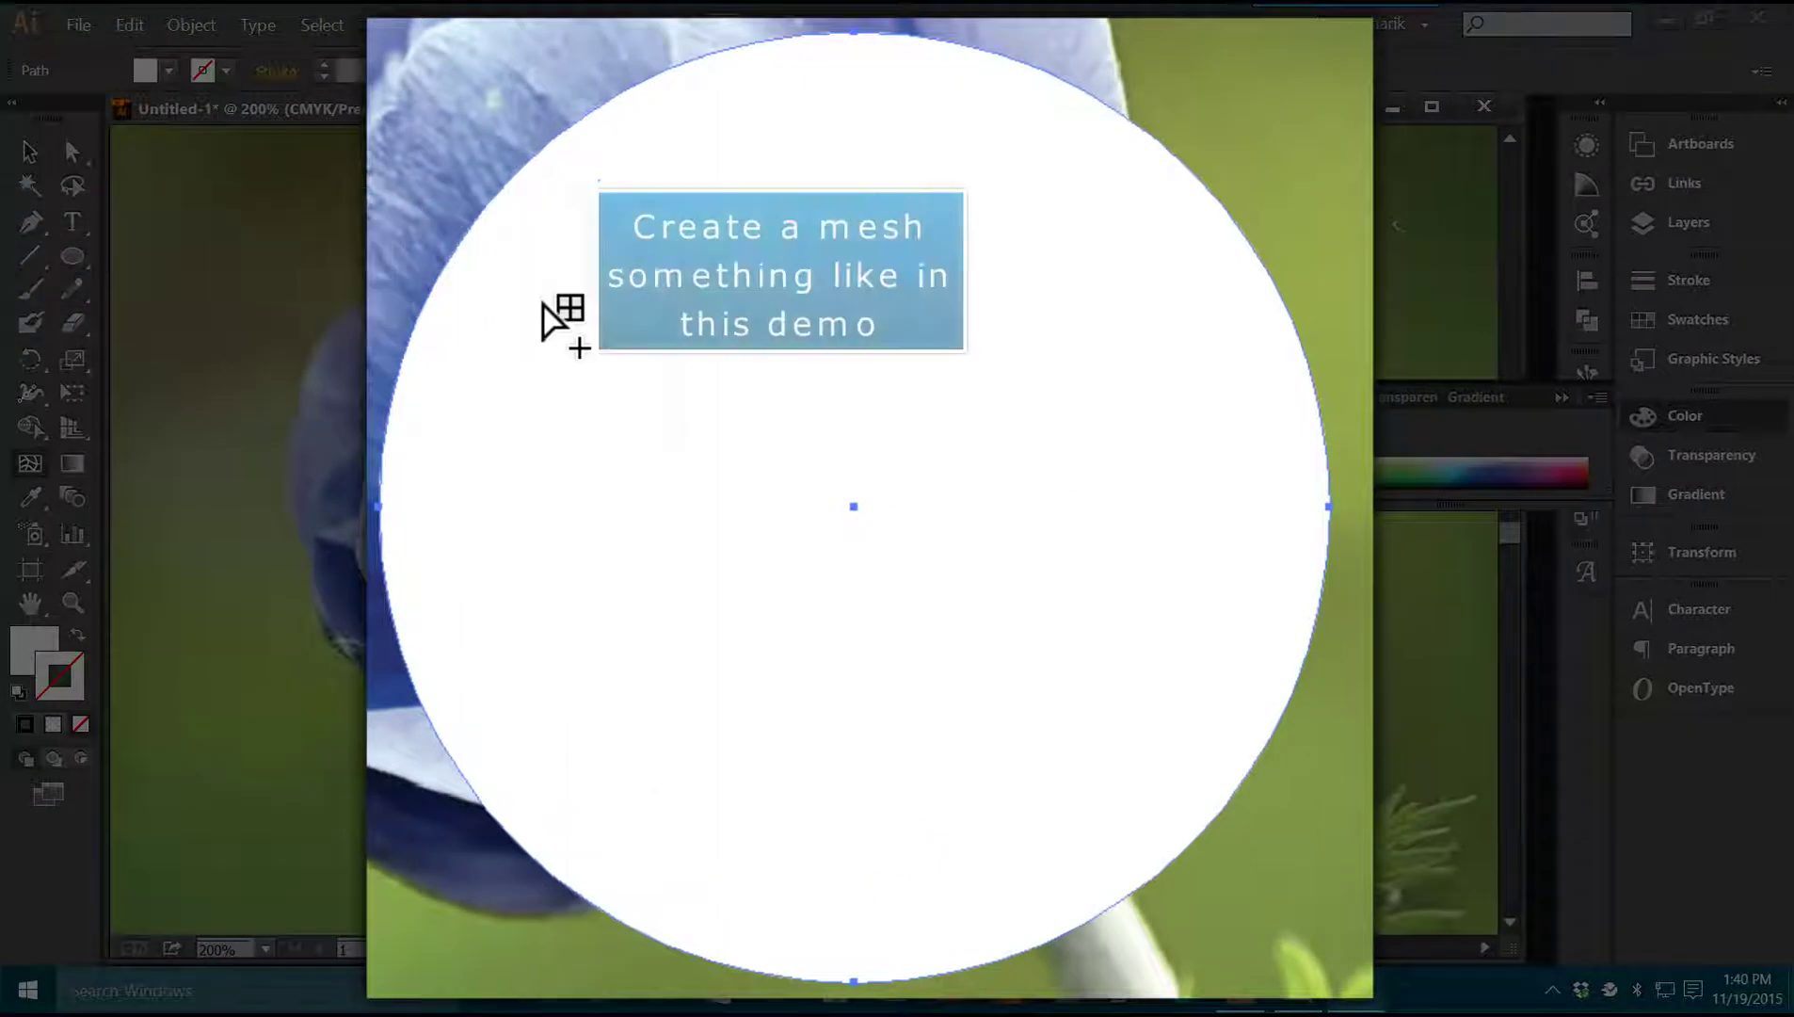
pyautogui.click(551, 306)
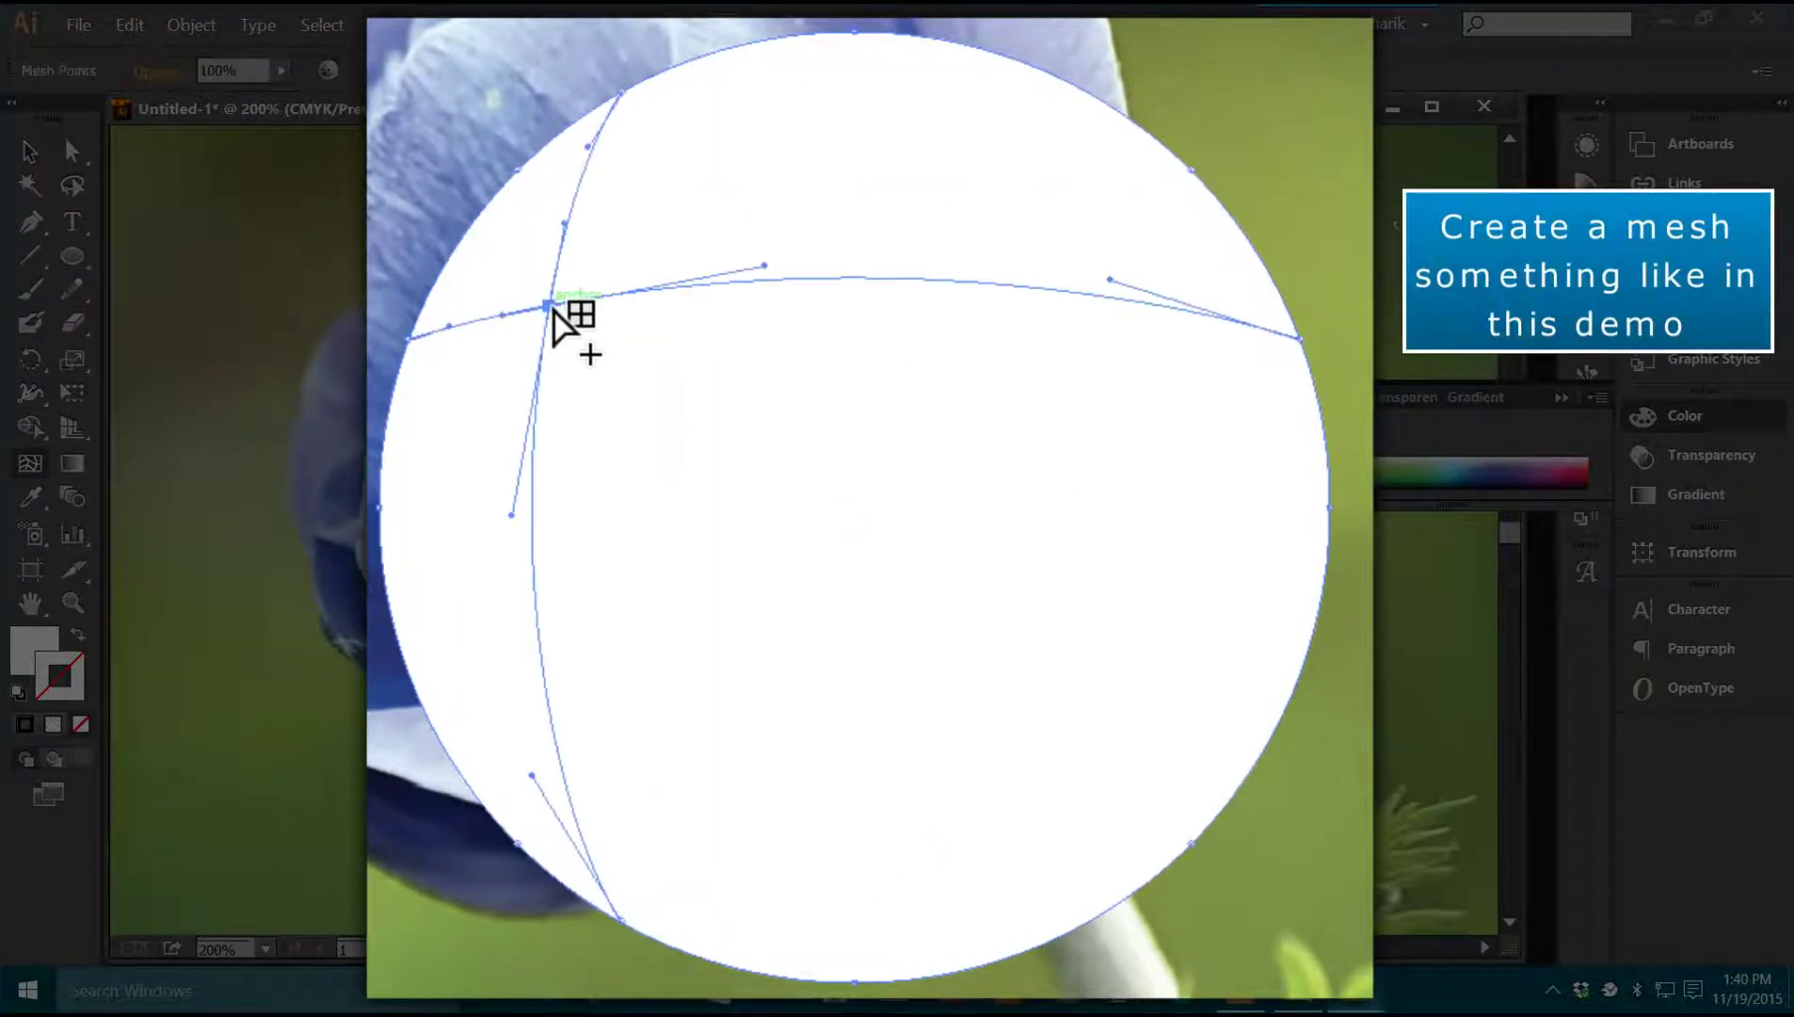
pyautogui.click(708, 174)
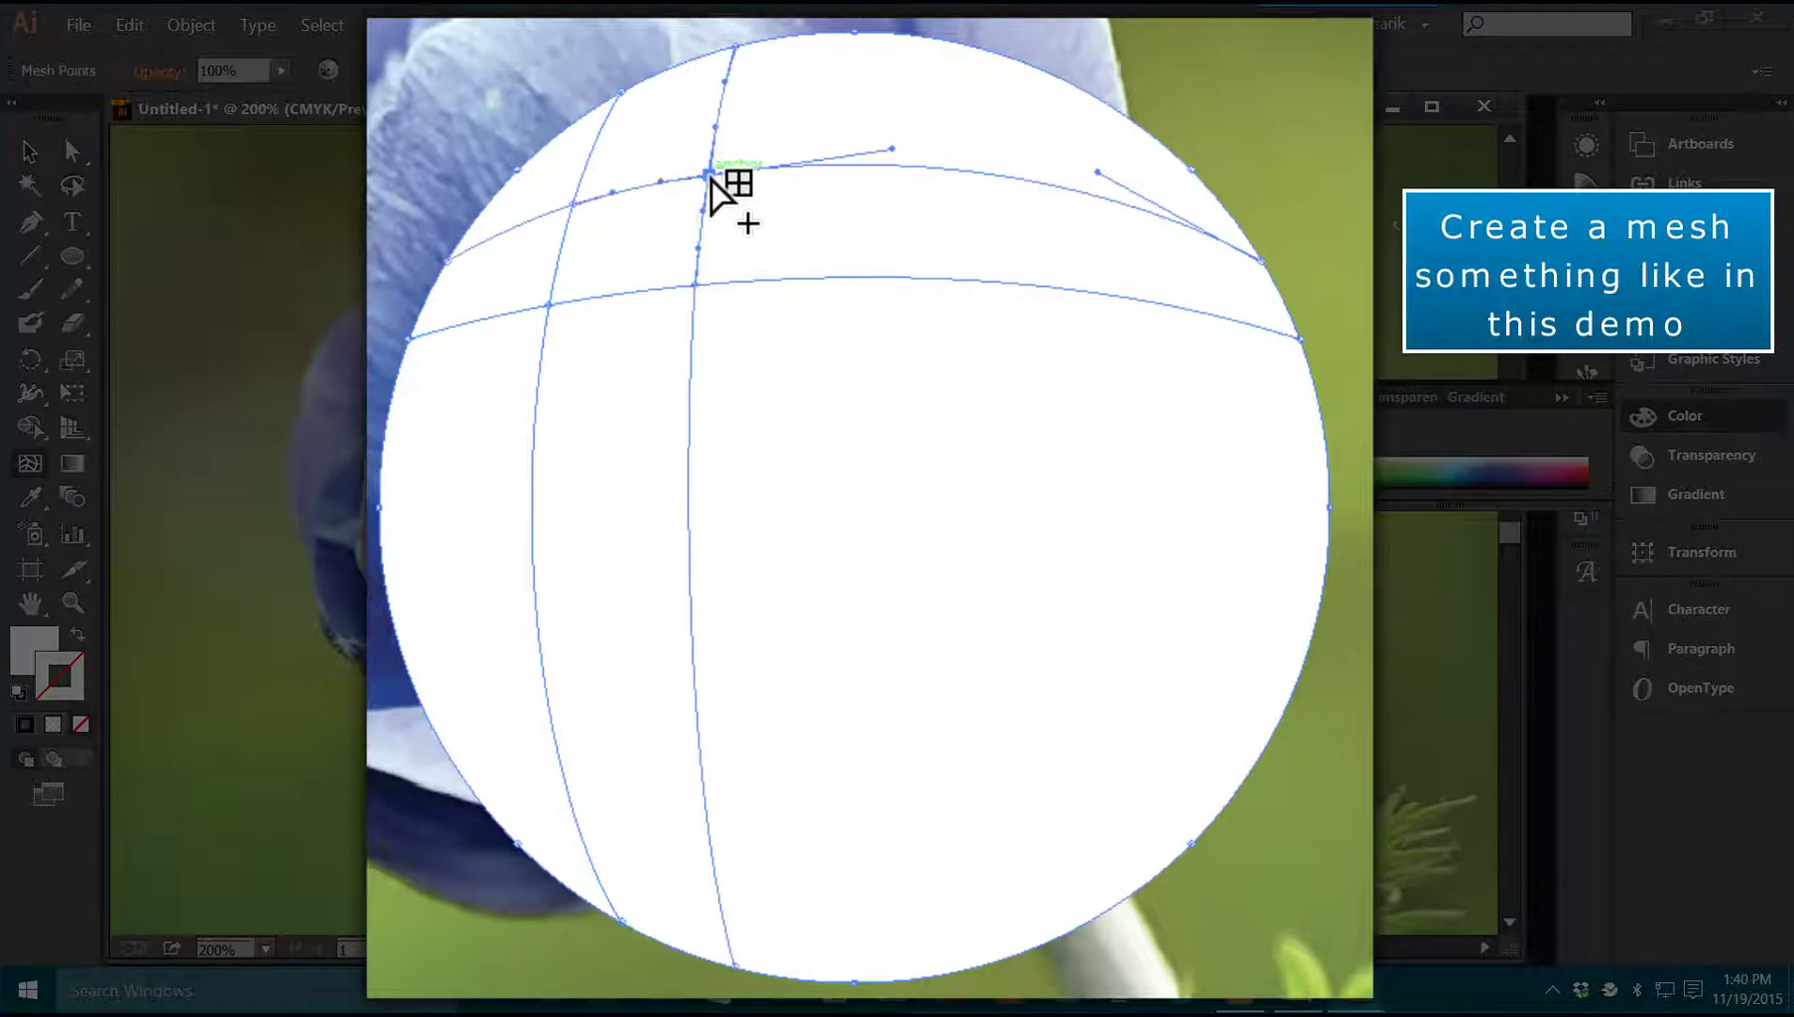
pyautogui.click(916, 890)
pyautogui.click(1157, 693)
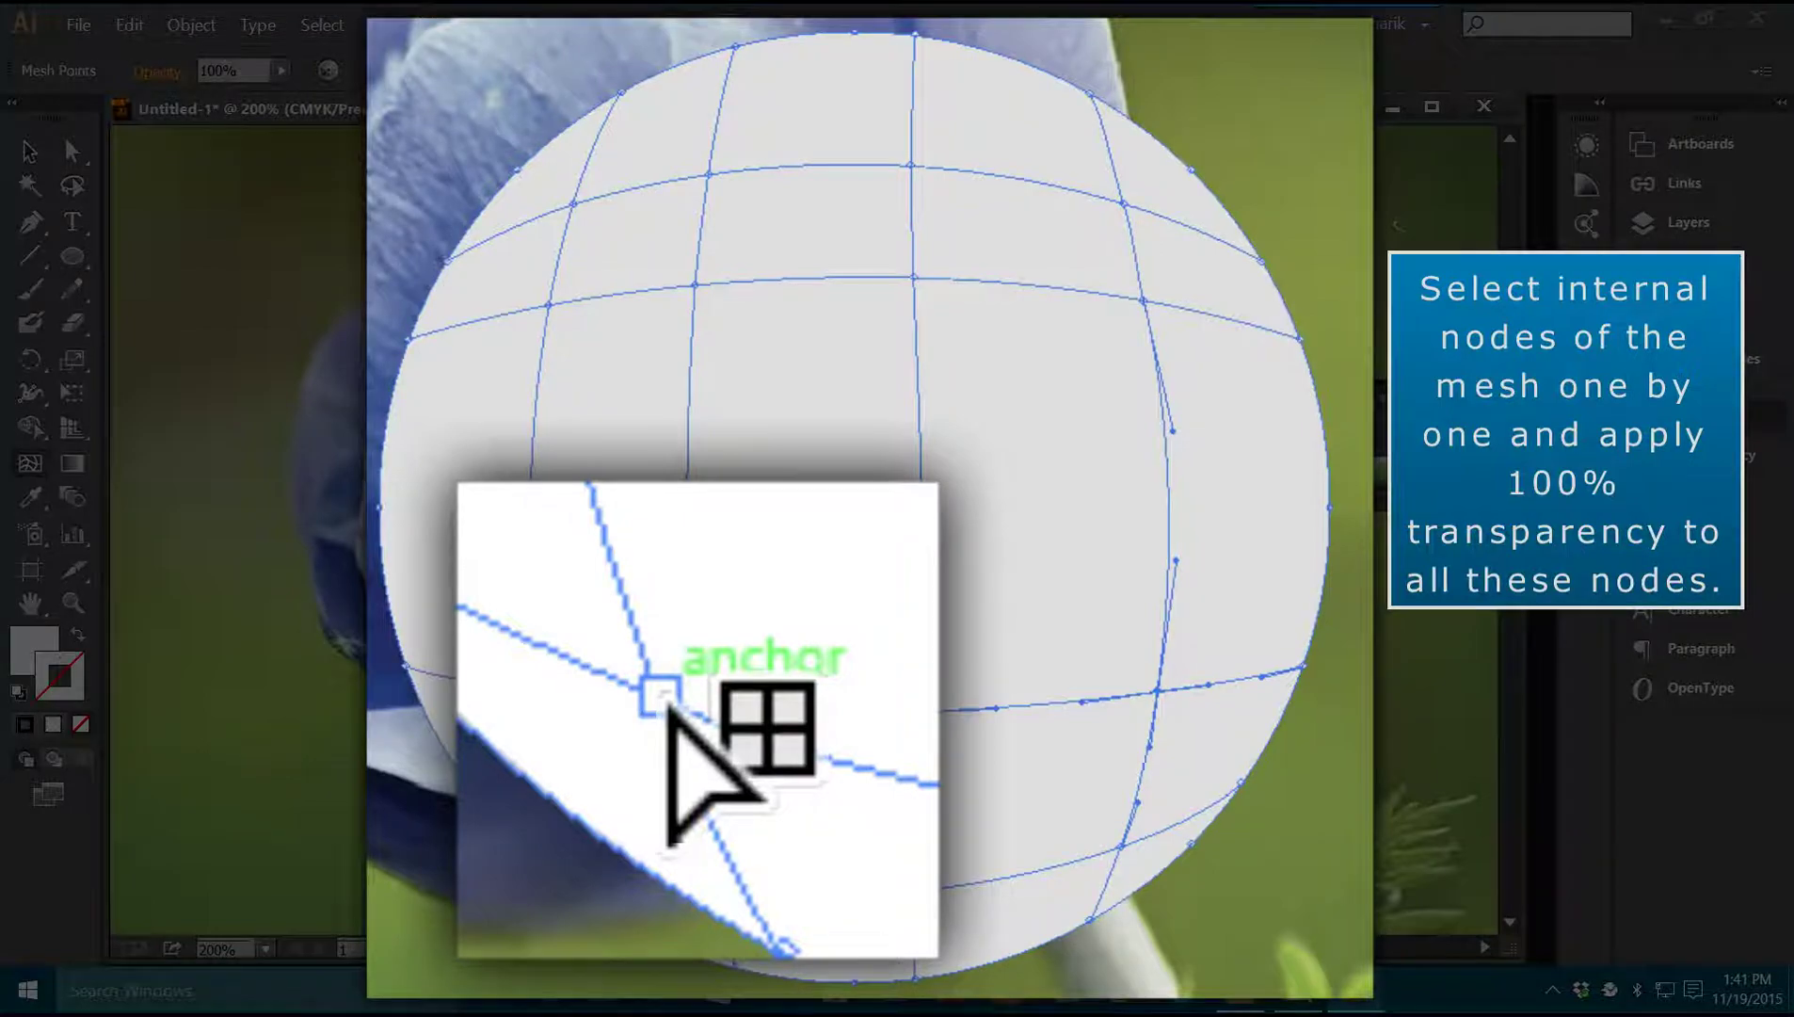
# Step: Set the opacity of the two lower nodes in the mesh's leftmost internal column to 0%
pyautogui.click(671, 708)
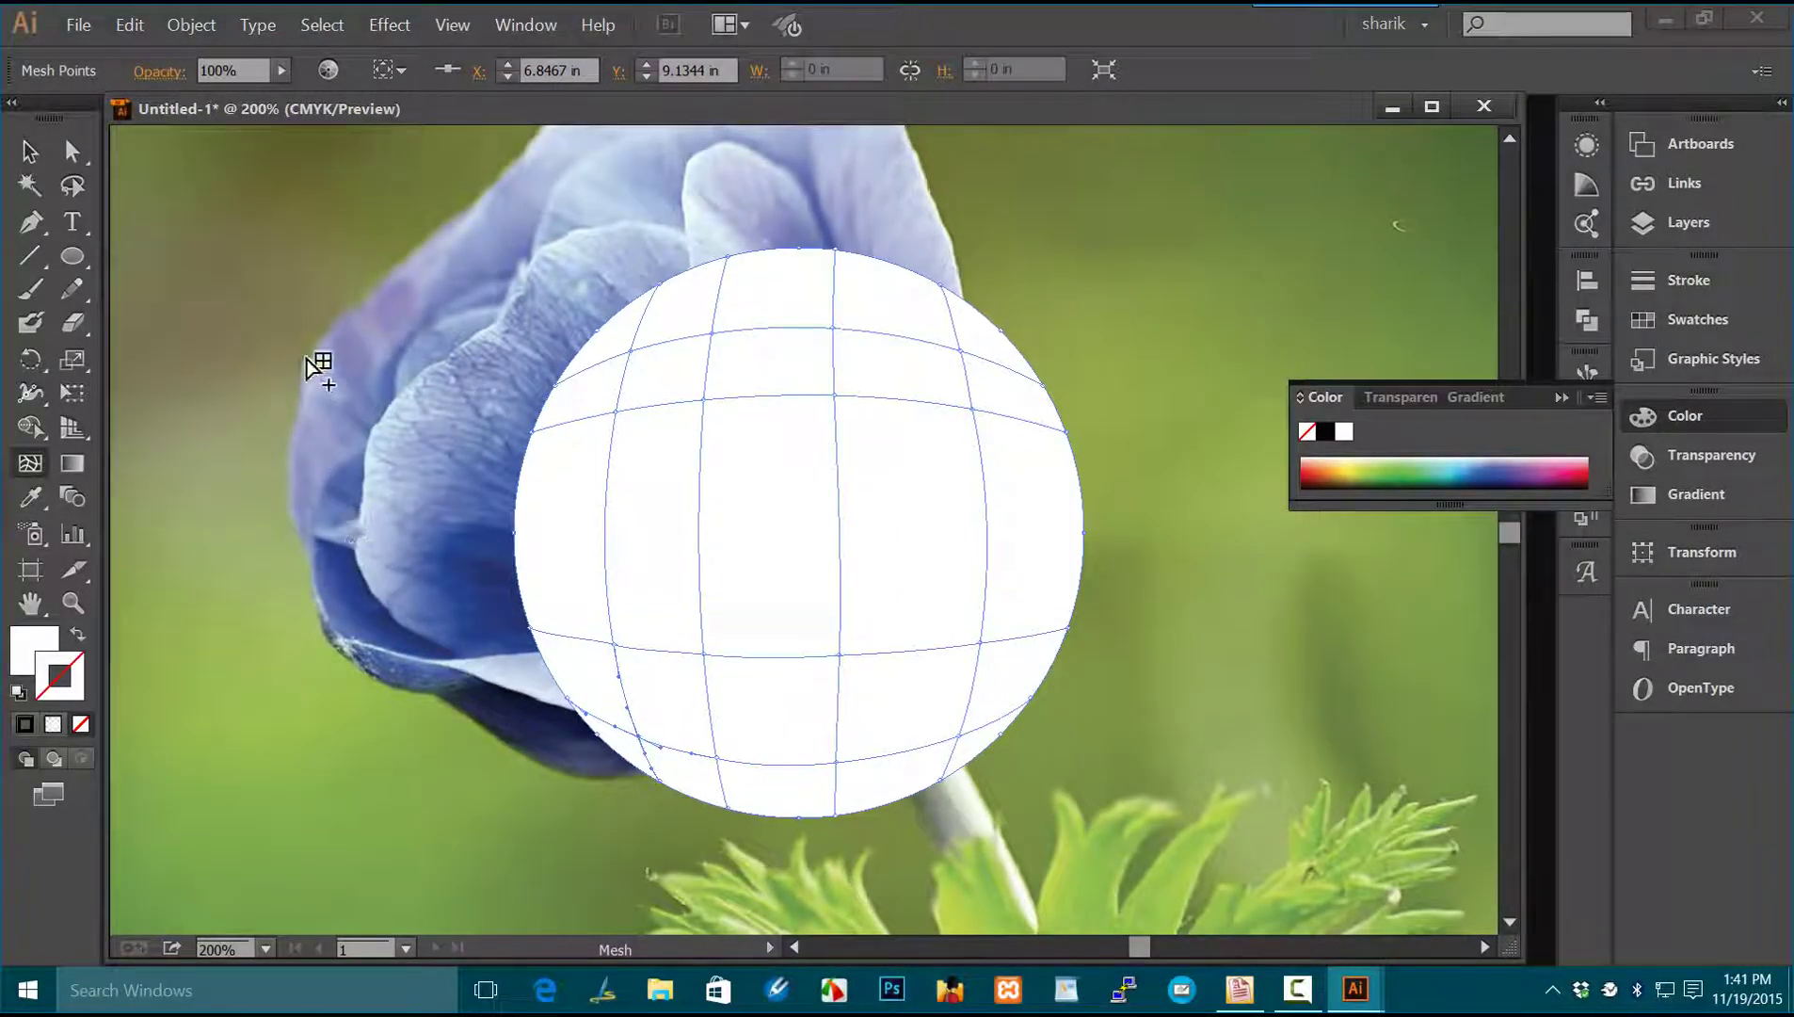
pyautogui.click(282, 70)
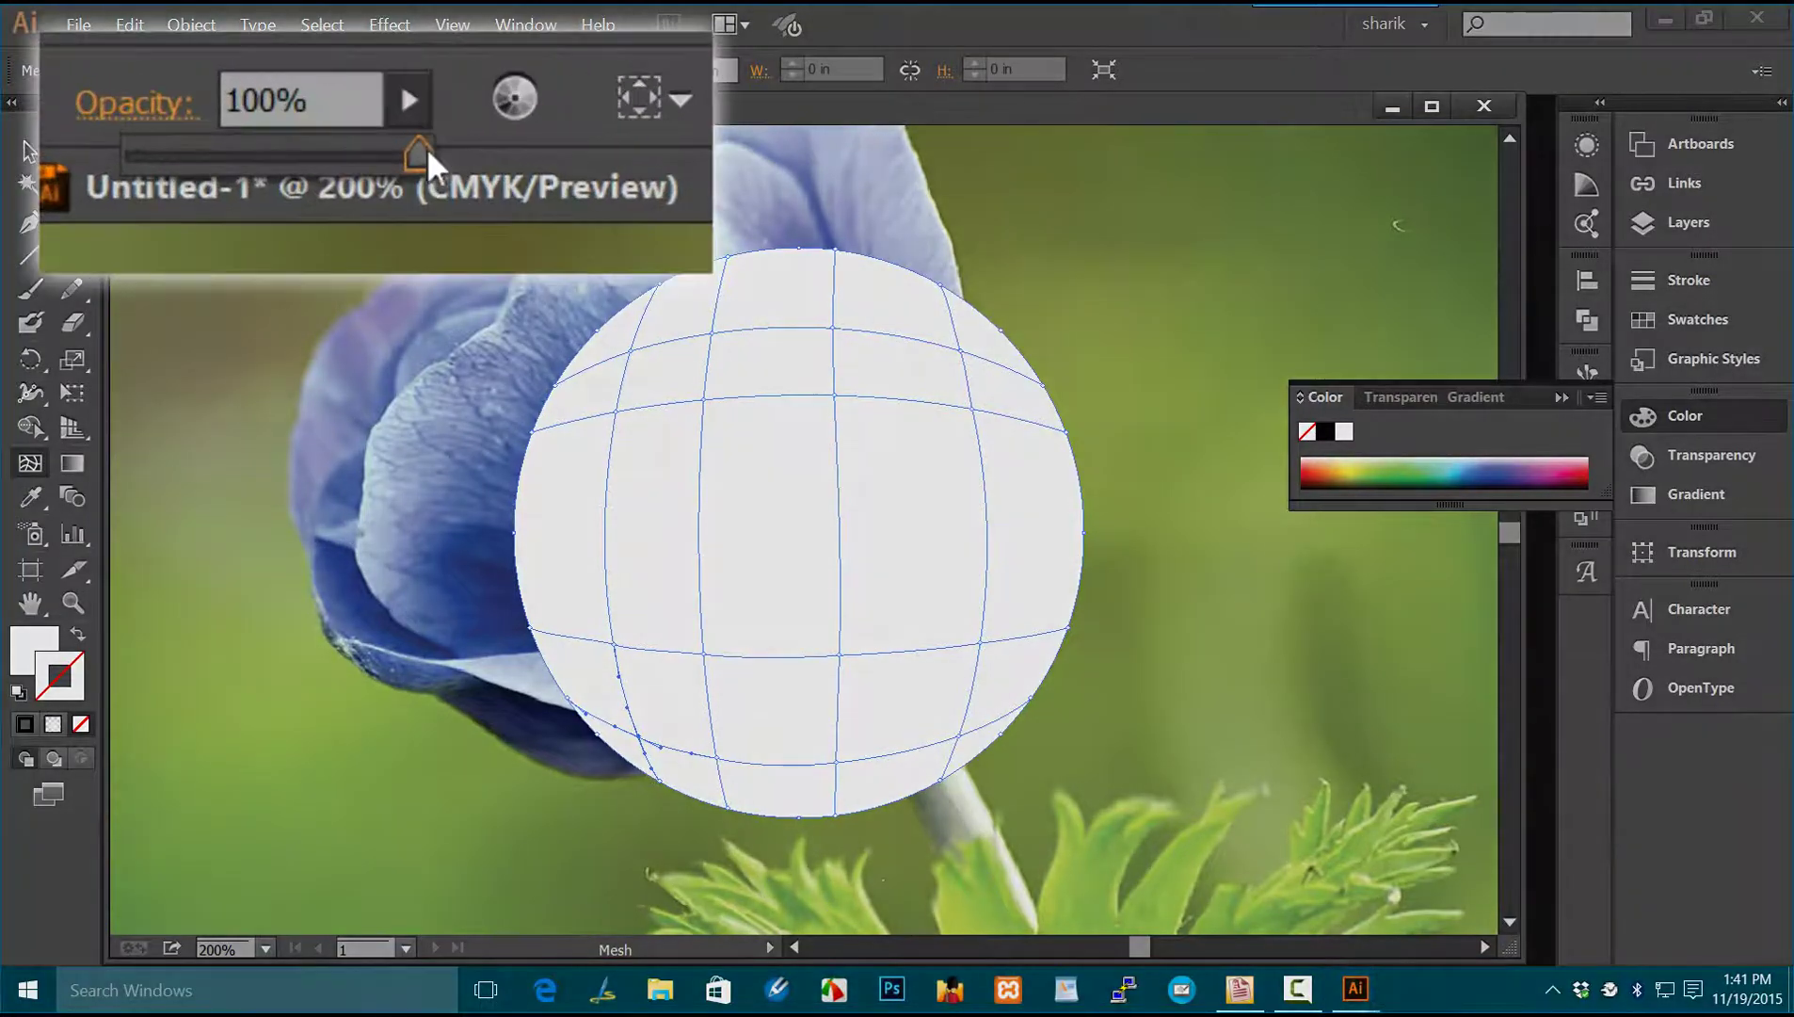
pyautogui.moveTo(282, 96); pyautogui.dragTo(264, 95)
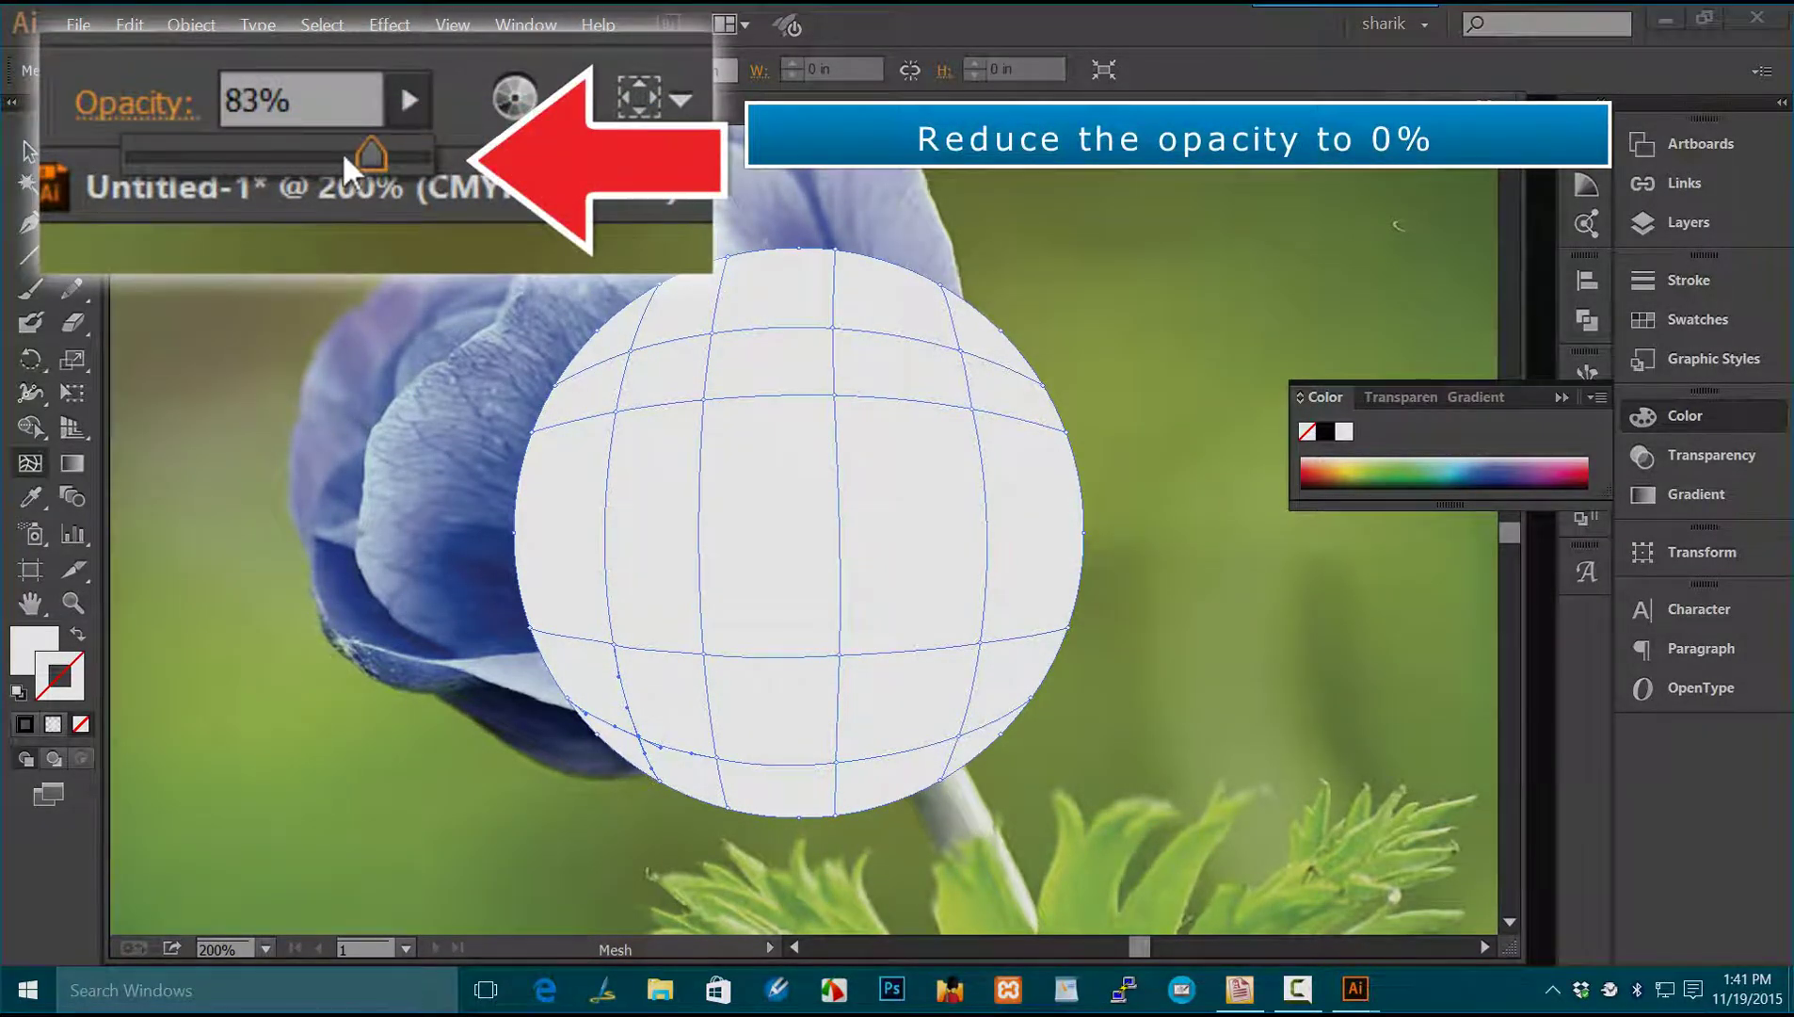
pyautogui.moveTo(256, 94); pyautogui.dragTo(161, 96)
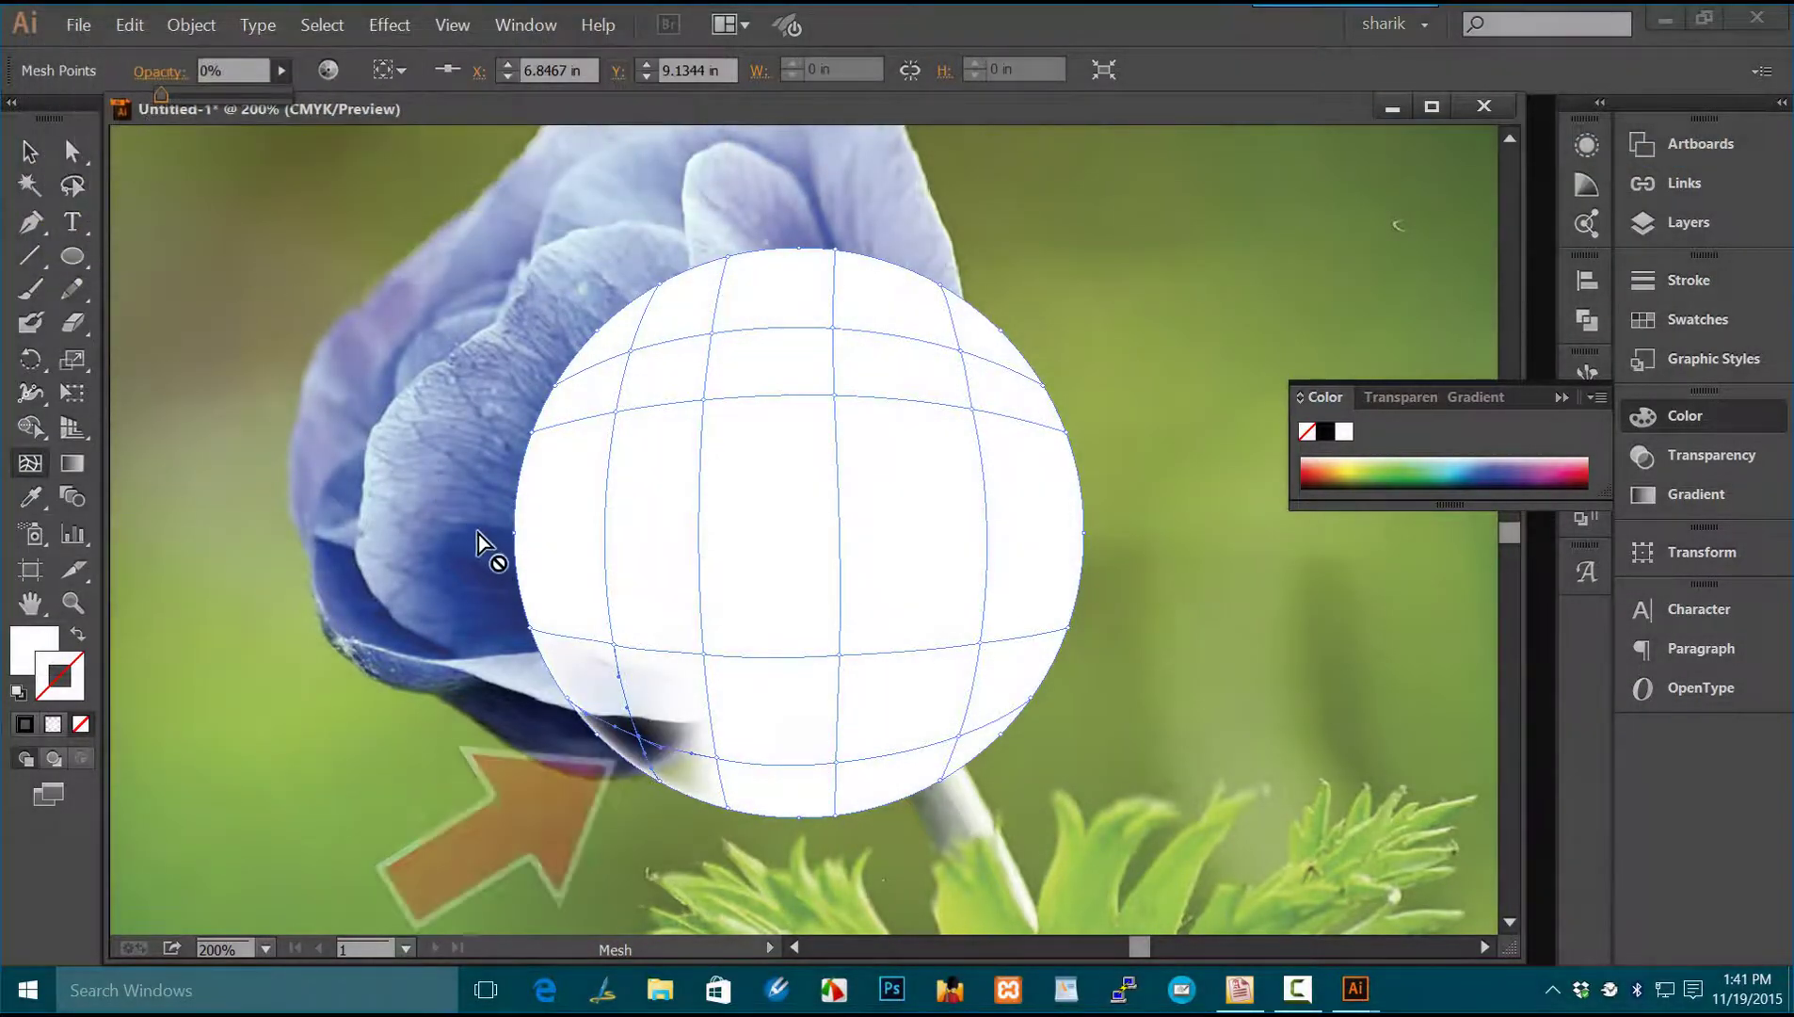
pyautogui.click(614, 645)
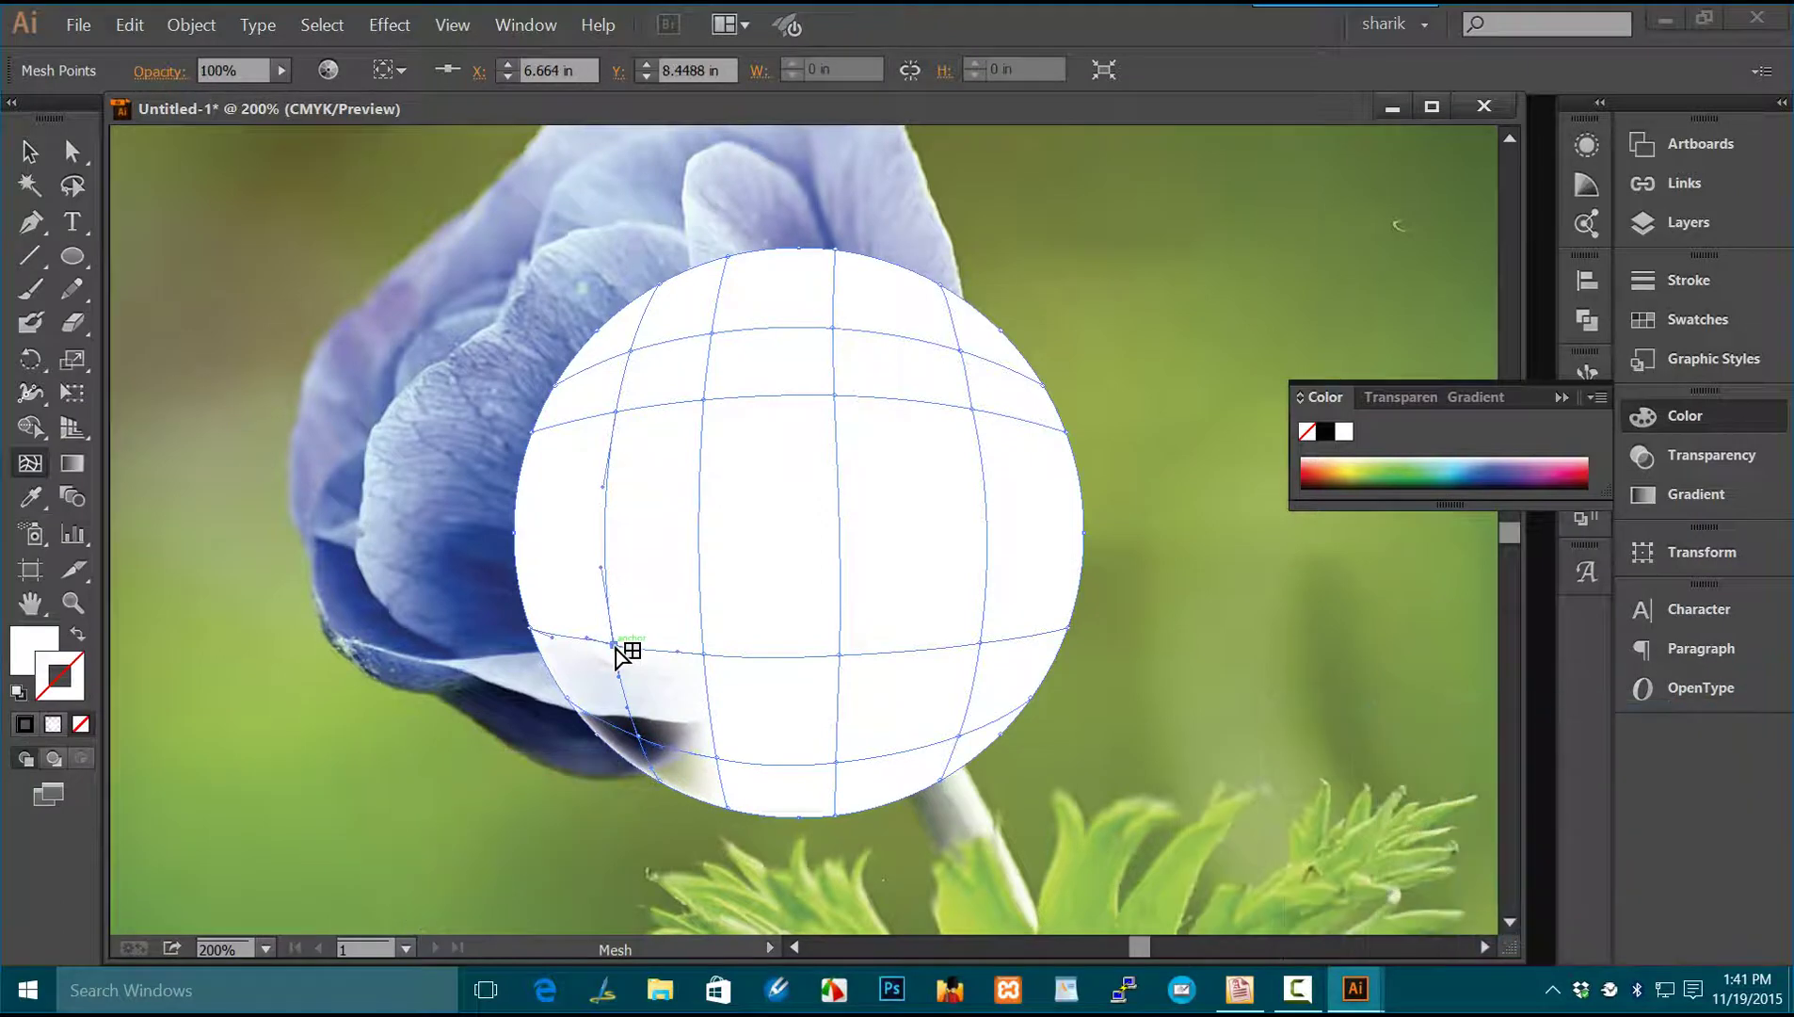
pyautogui.click(280, 70)
pyautogui.moveTo(287, 98); pyautogui.dragTo(135, 110)
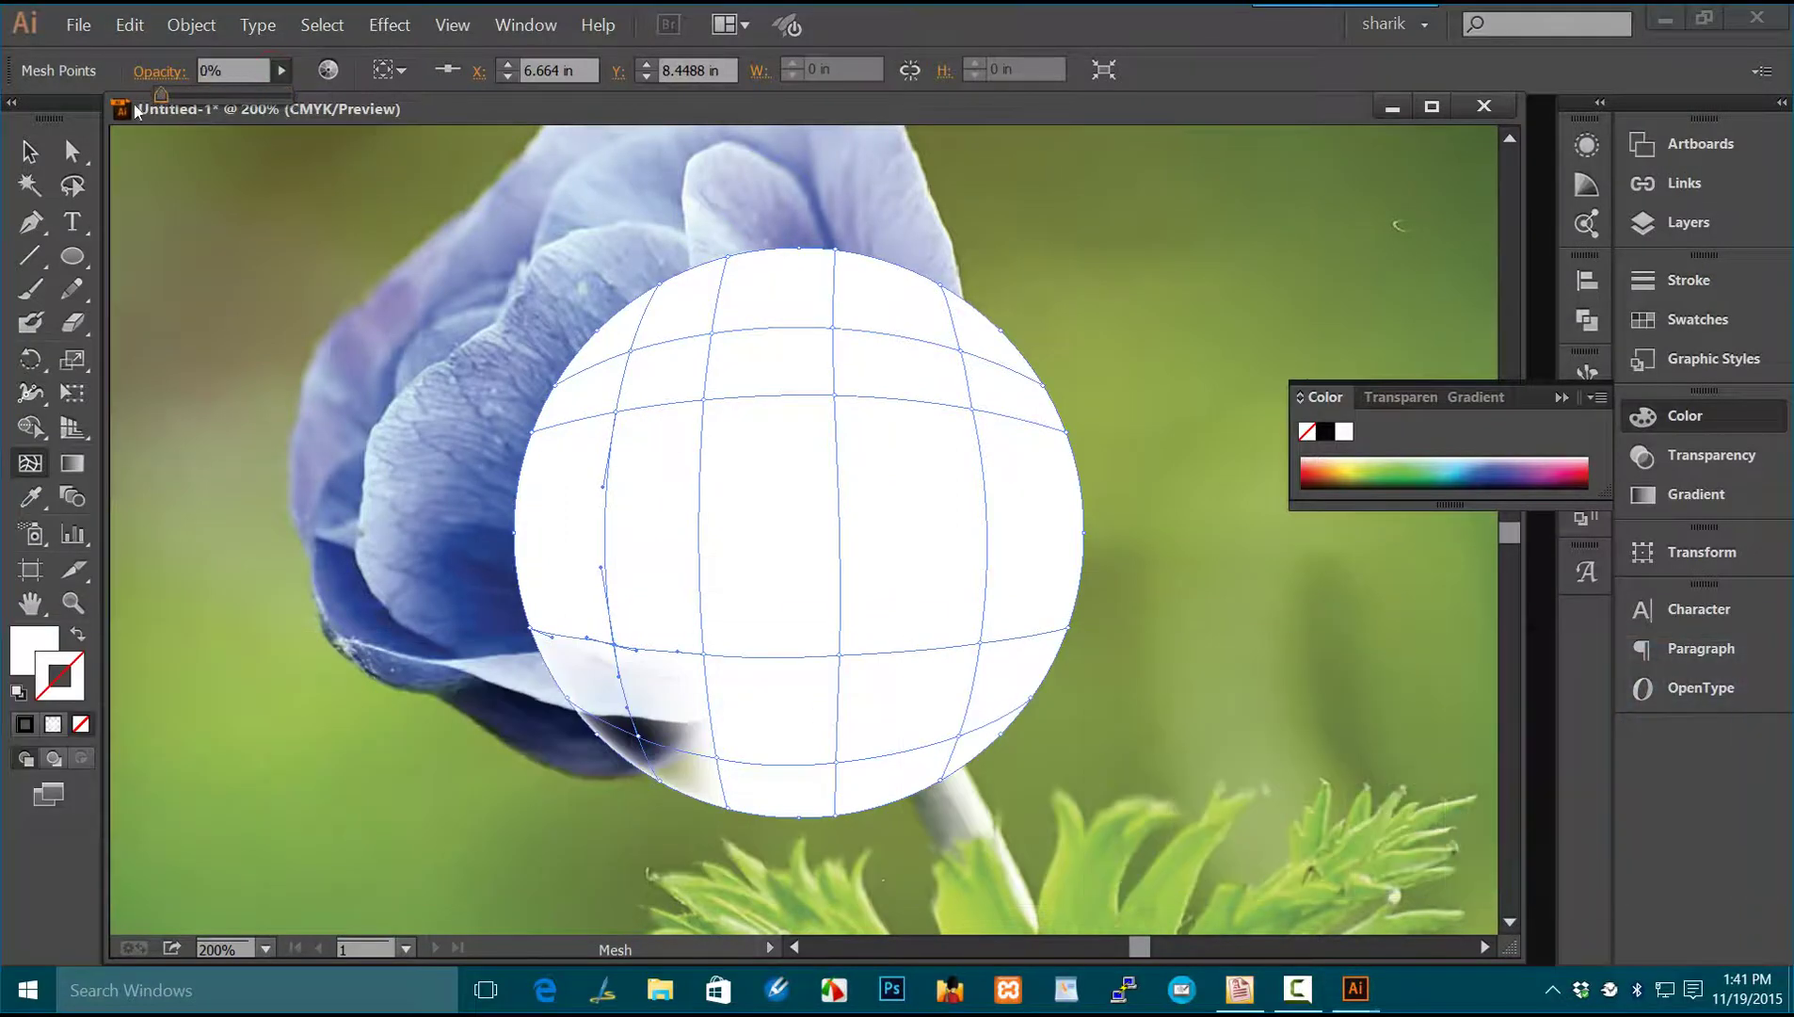
# Step: Set the first three nodes from the left in the mesh's uppermost internal row to 0% opacity
pyautogui.click(630, 348)
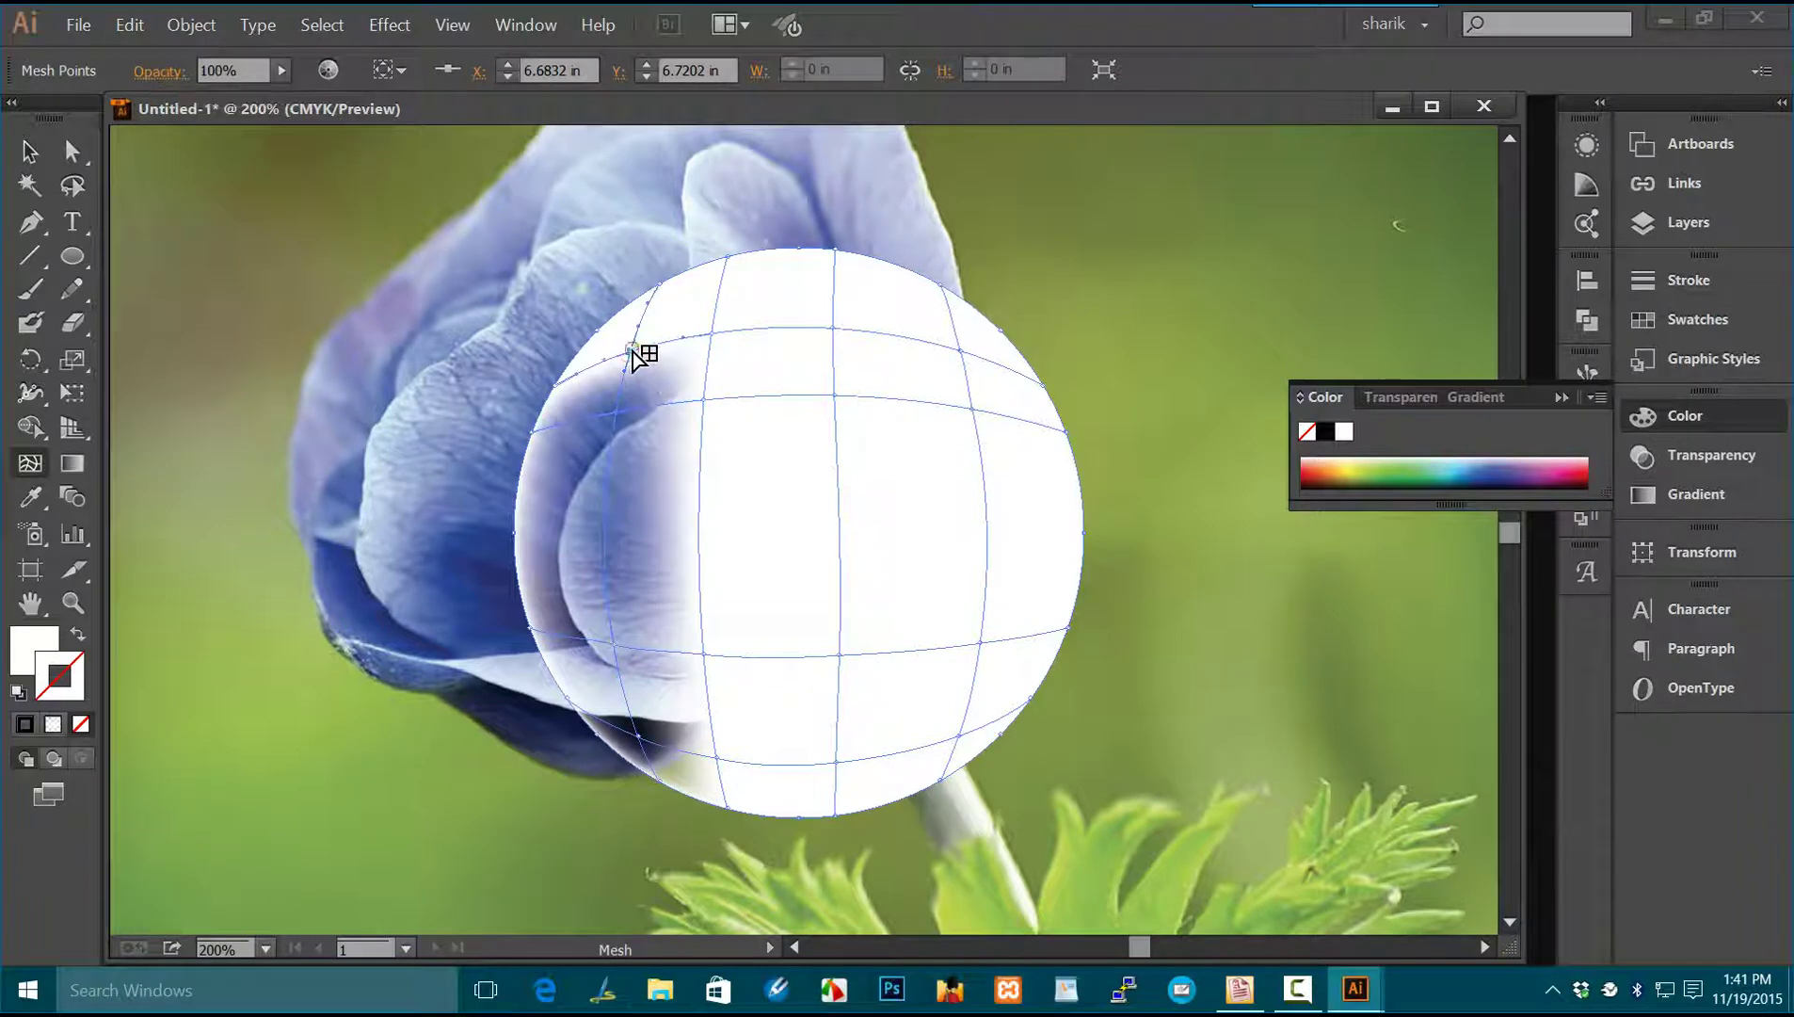
pyautogui.click(281, 70)
pyautogui.moveTo(288, 95); pyautogui.dragTo(155, 95)
pyautogui.click(712, 334)
pyautogui.click(280, 70)
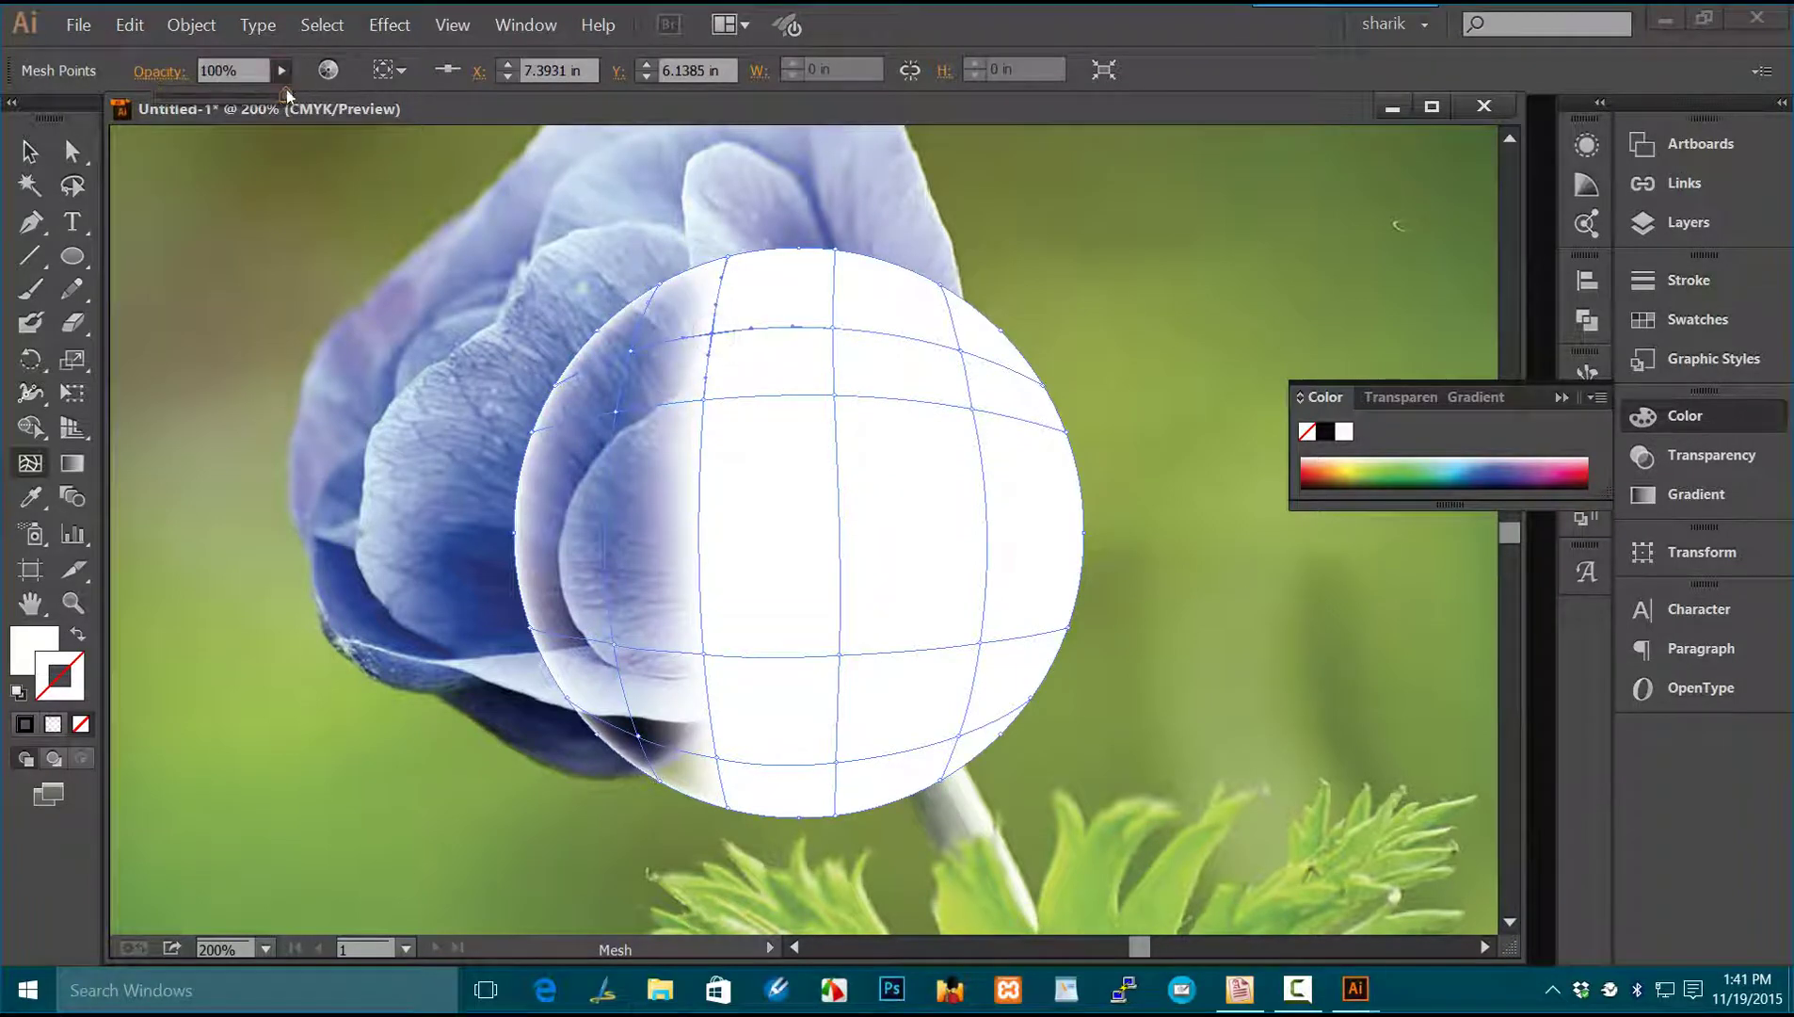
pyautogui.moveTo(287, 94); pyautogui.dragTo(155, 95)
pyautogui.click(834, 328)
pyautogui.click(280, 70)
pyautogui.moveTo(287, 94); pyautogui.dragTo(156, 95)
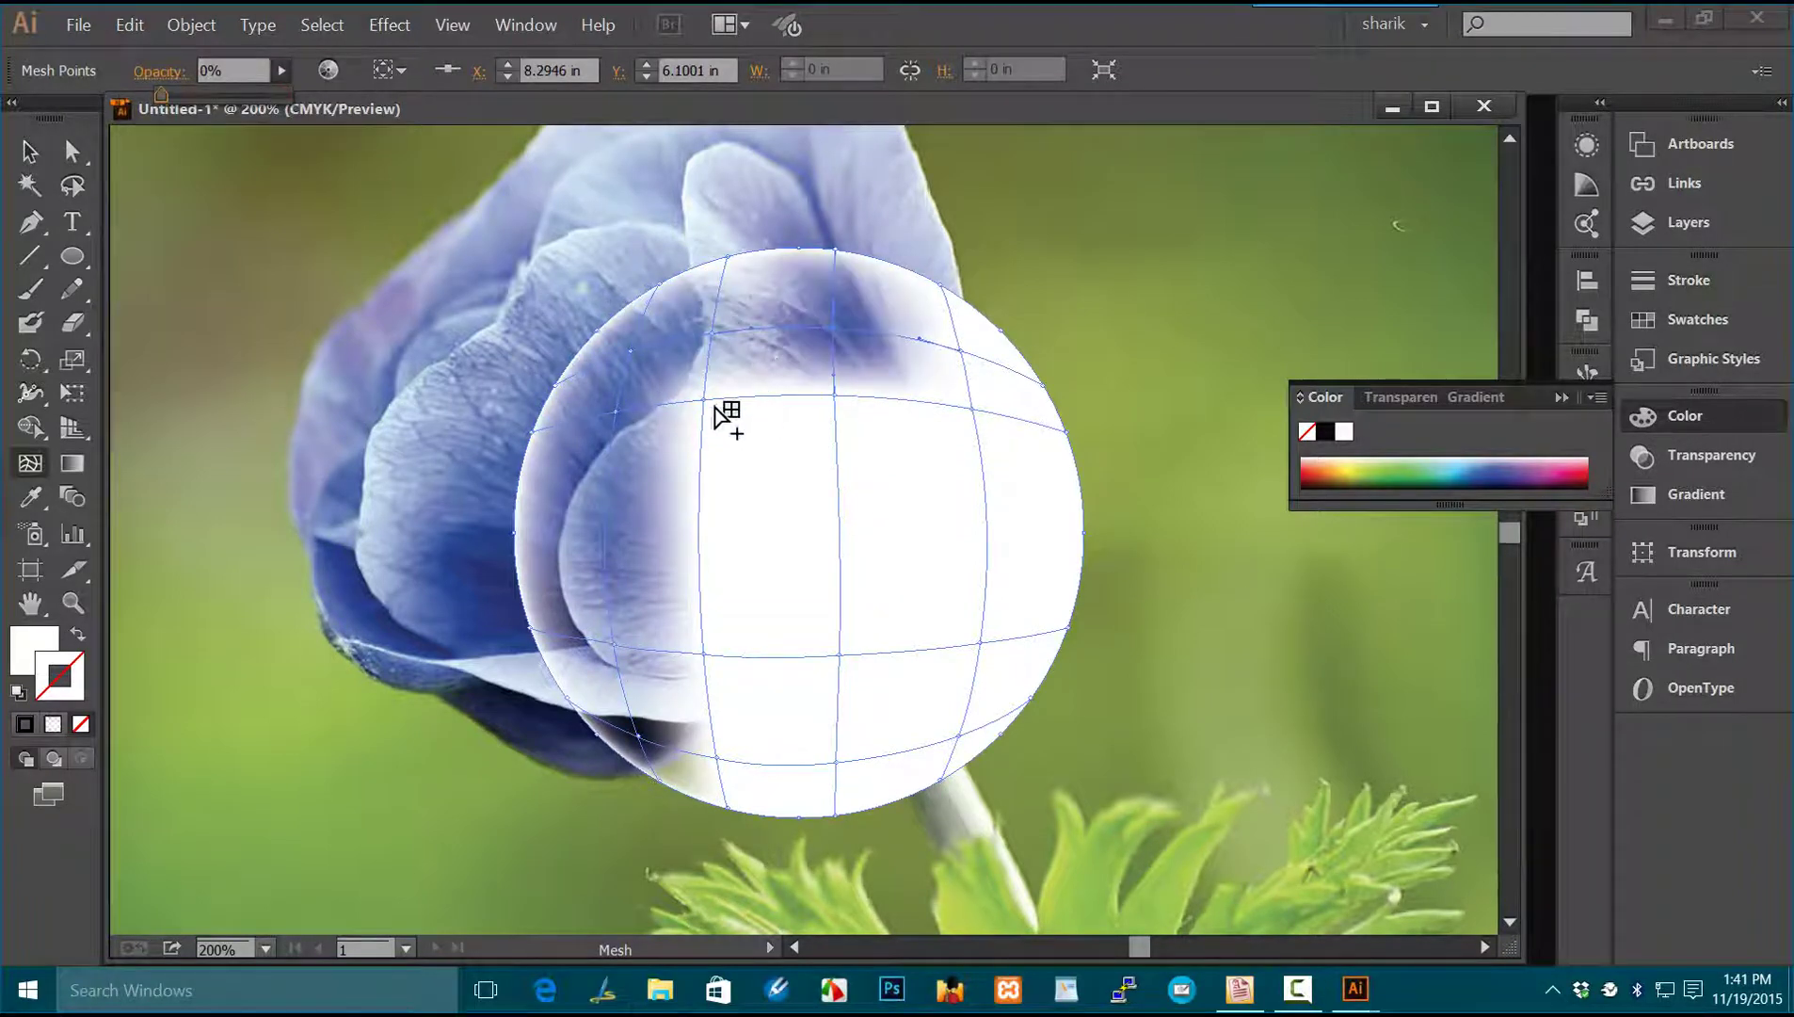
# Step: Make the second, third and fourth nodes of the mesh's second internal row fully transparent at 0% opacity
pyautogui.click(705, 400)
pyautogui.click(280, 69)
pyautogui.moveTo(287, 94); pyautogui.dragTo(155, 95)
pyautogui.click(835, 395)
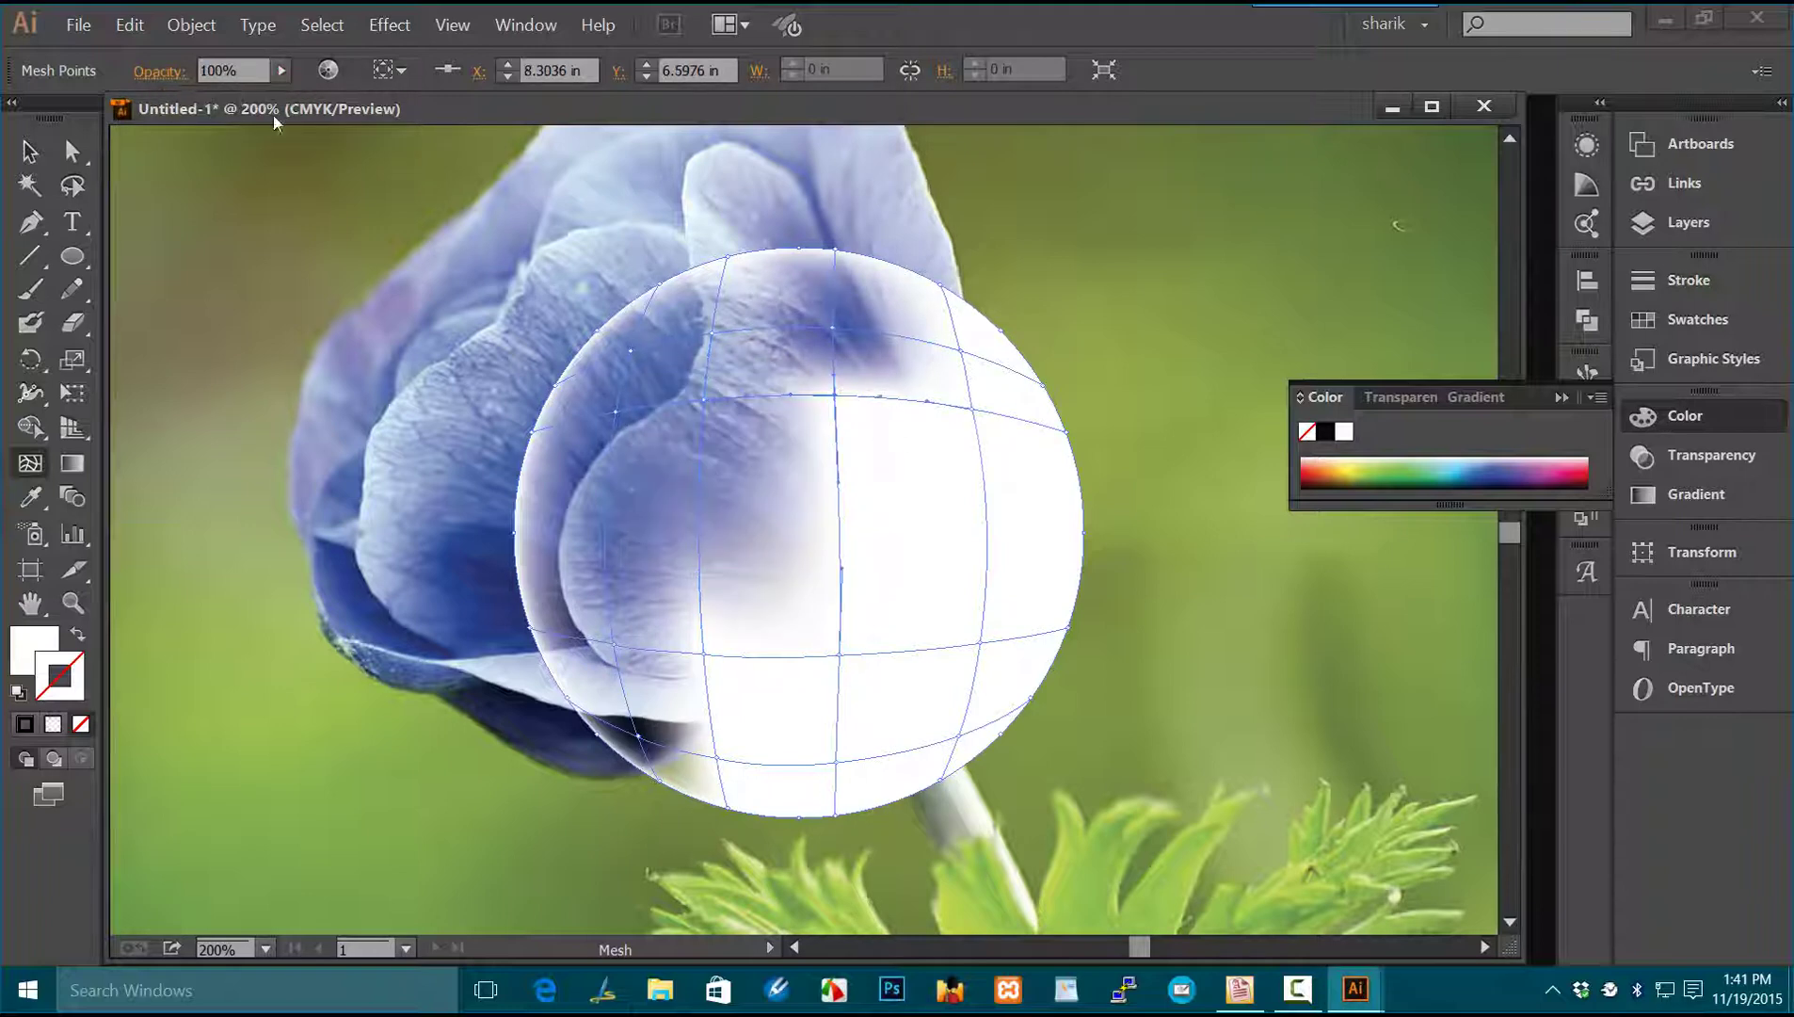
pyautogui.click(281, 70)
pyautogui.moveTo(287, 94); pyautogui.dragTo(155, 95)
pyautogui.click(973, 410)
pyautogui.click(280, 70)
pyautogui.moveTo(287, 94); pyautogui.dragTo(155, 95)
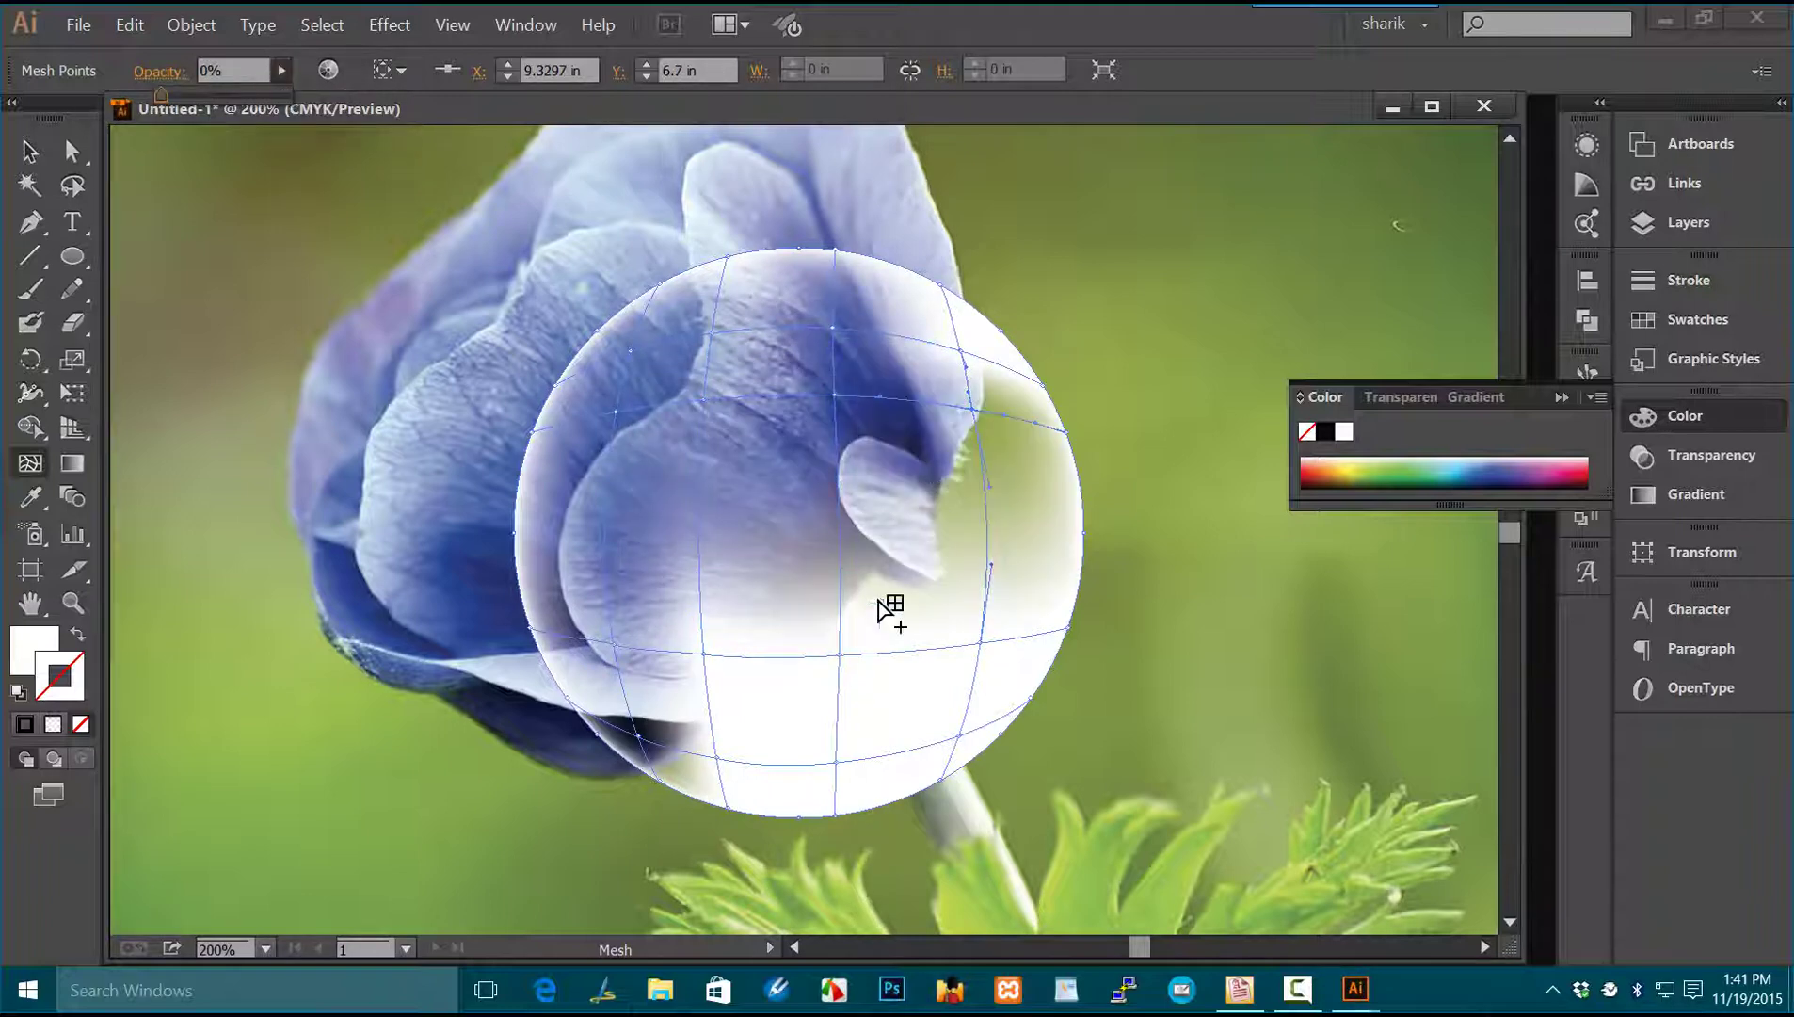
# Step: Reduce the two middle nodes of the mesh's third internal row to 0% opacity
pyautogui.click(838, 653)
pyautogui.click(281, 70)
pyautogui.moveTo(287, 94); pyautogui.dragTo(155, 95)
pyautogui.click(704, 652)
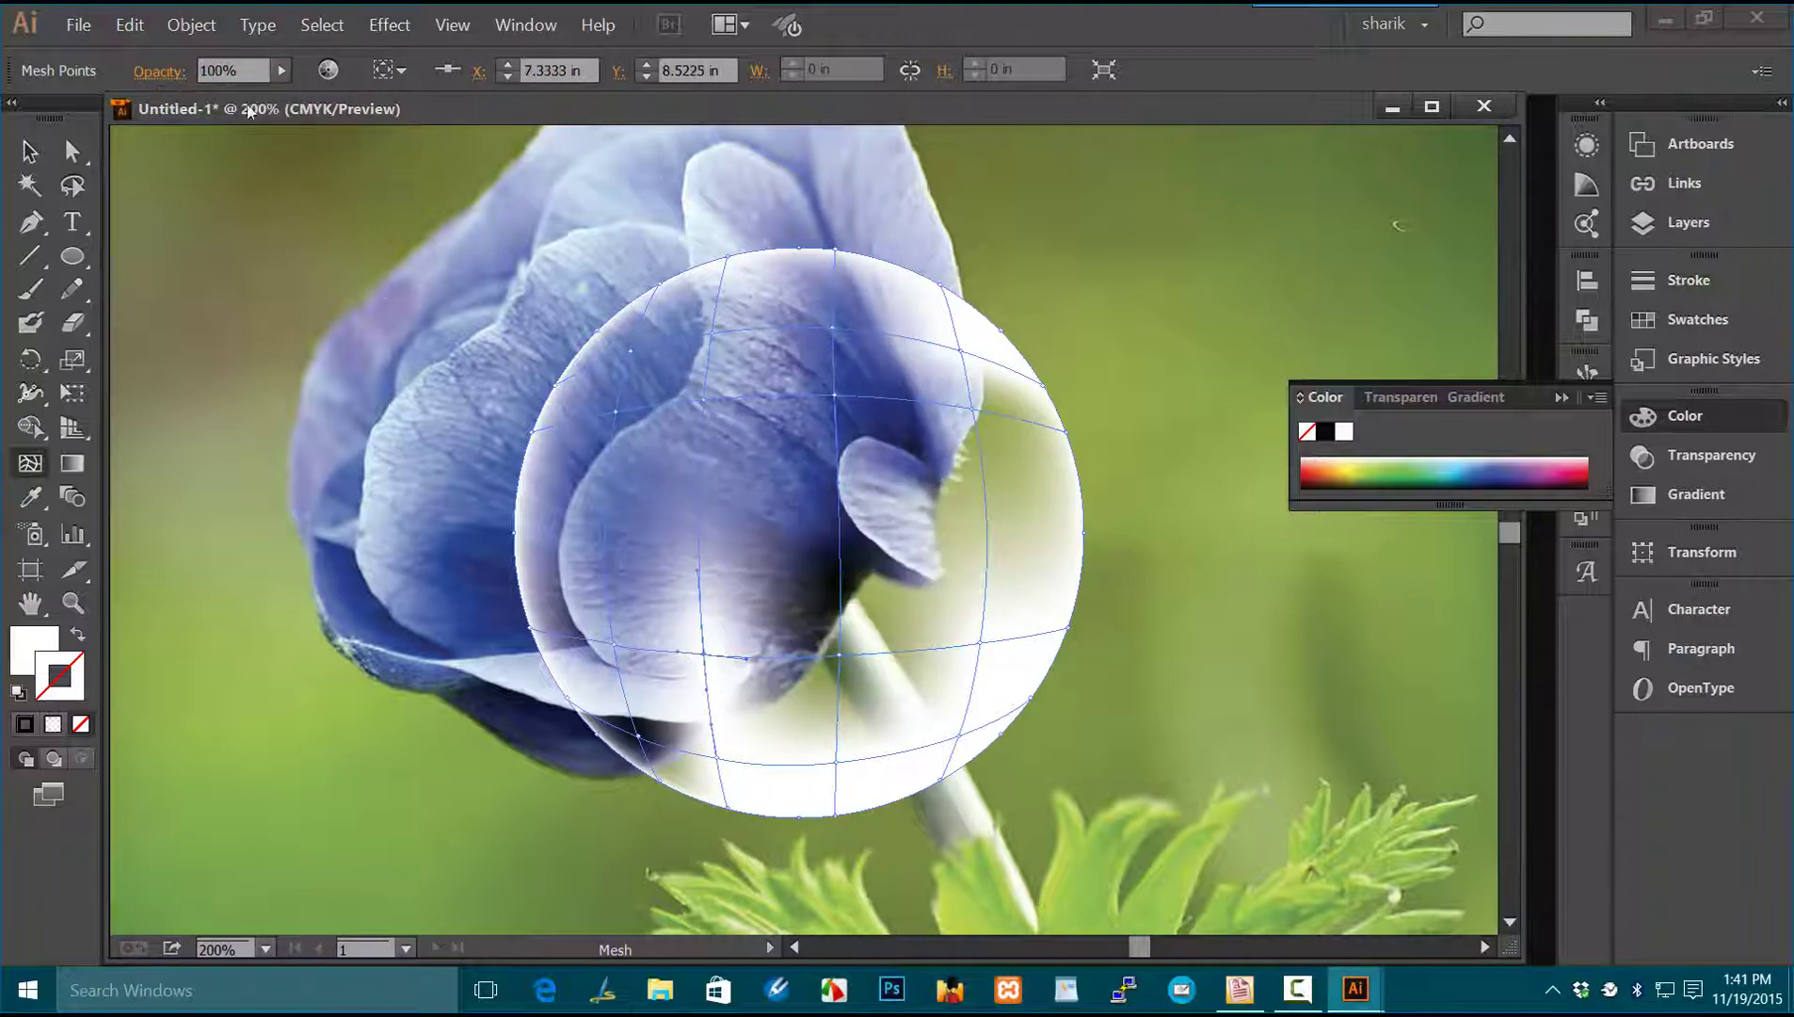
pyautogui.click(280, 69)
pyautogui.moveTo(287, 94); pyautogui.dragTo(155, 95)
# Step: Reduce the two middle nodes of the mesh's lowest internal row to 0% opacity
pyautogui.click(716, 756)
pyautogui.click(281, 69)
pyautogui.moveTo(287, 94); pyautogui.dragTo(156, 95)
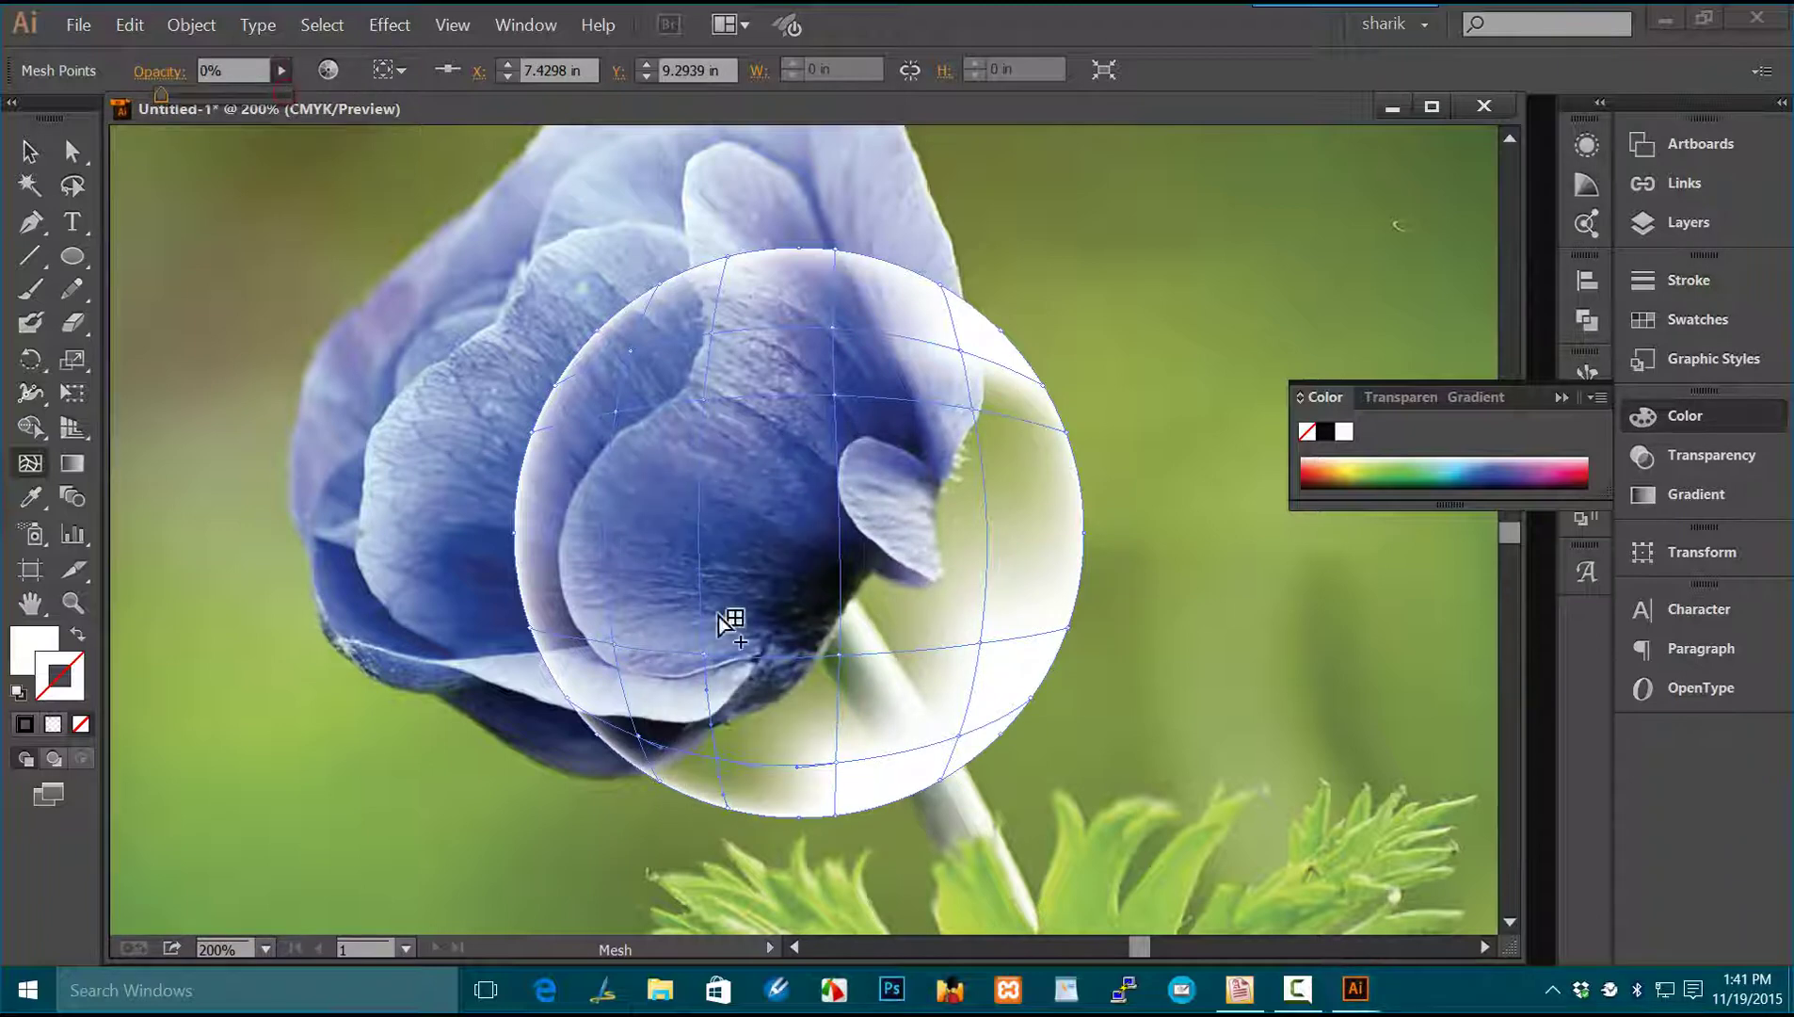
pyautogui.click(835, 761)
pyautogui.click(281, 69)
pyautogui.moveTo(287, 94); pyautogui.dragTo(155, 95)
# Step: Set the remaining opaque nodes in the mesh's rightmost internal column to 0% opacity
pyautogui.click(980, 644)
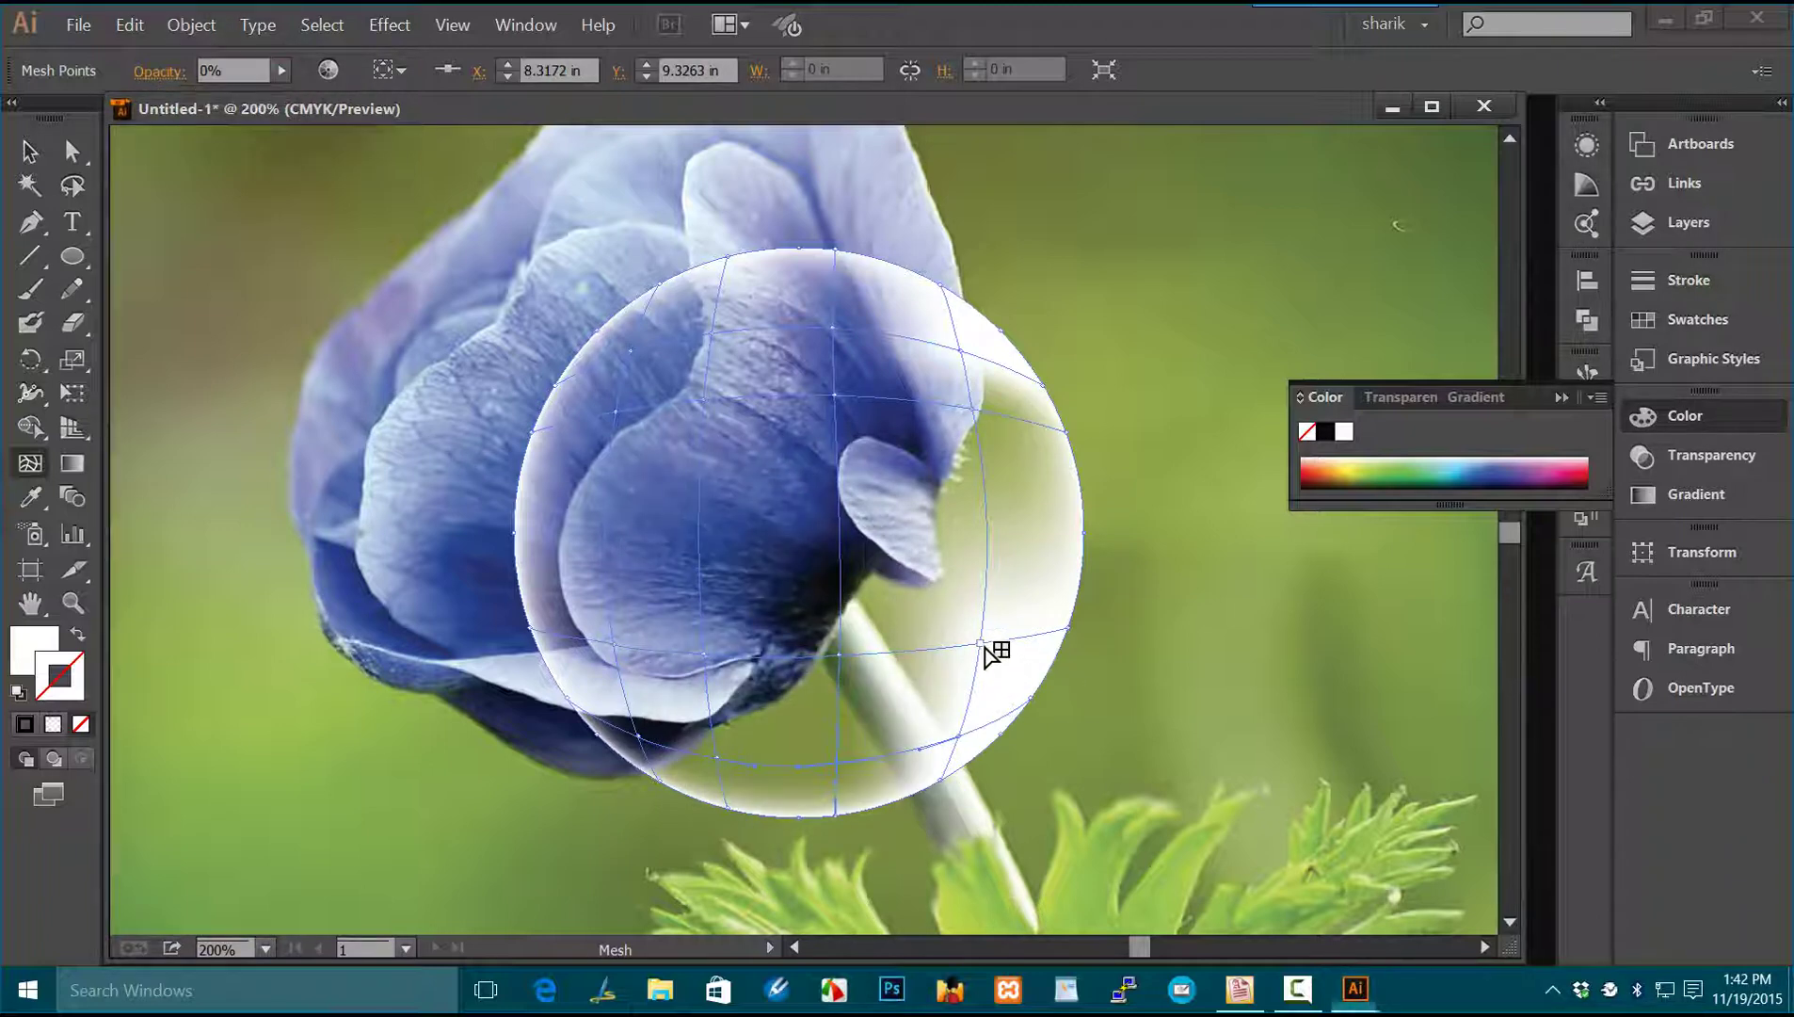
pyautogui.click(281, 69)
pyautogui.moveTo(287, 94); pyautogui.dragTo(155, 95)
pyautogui.click(968, 739)
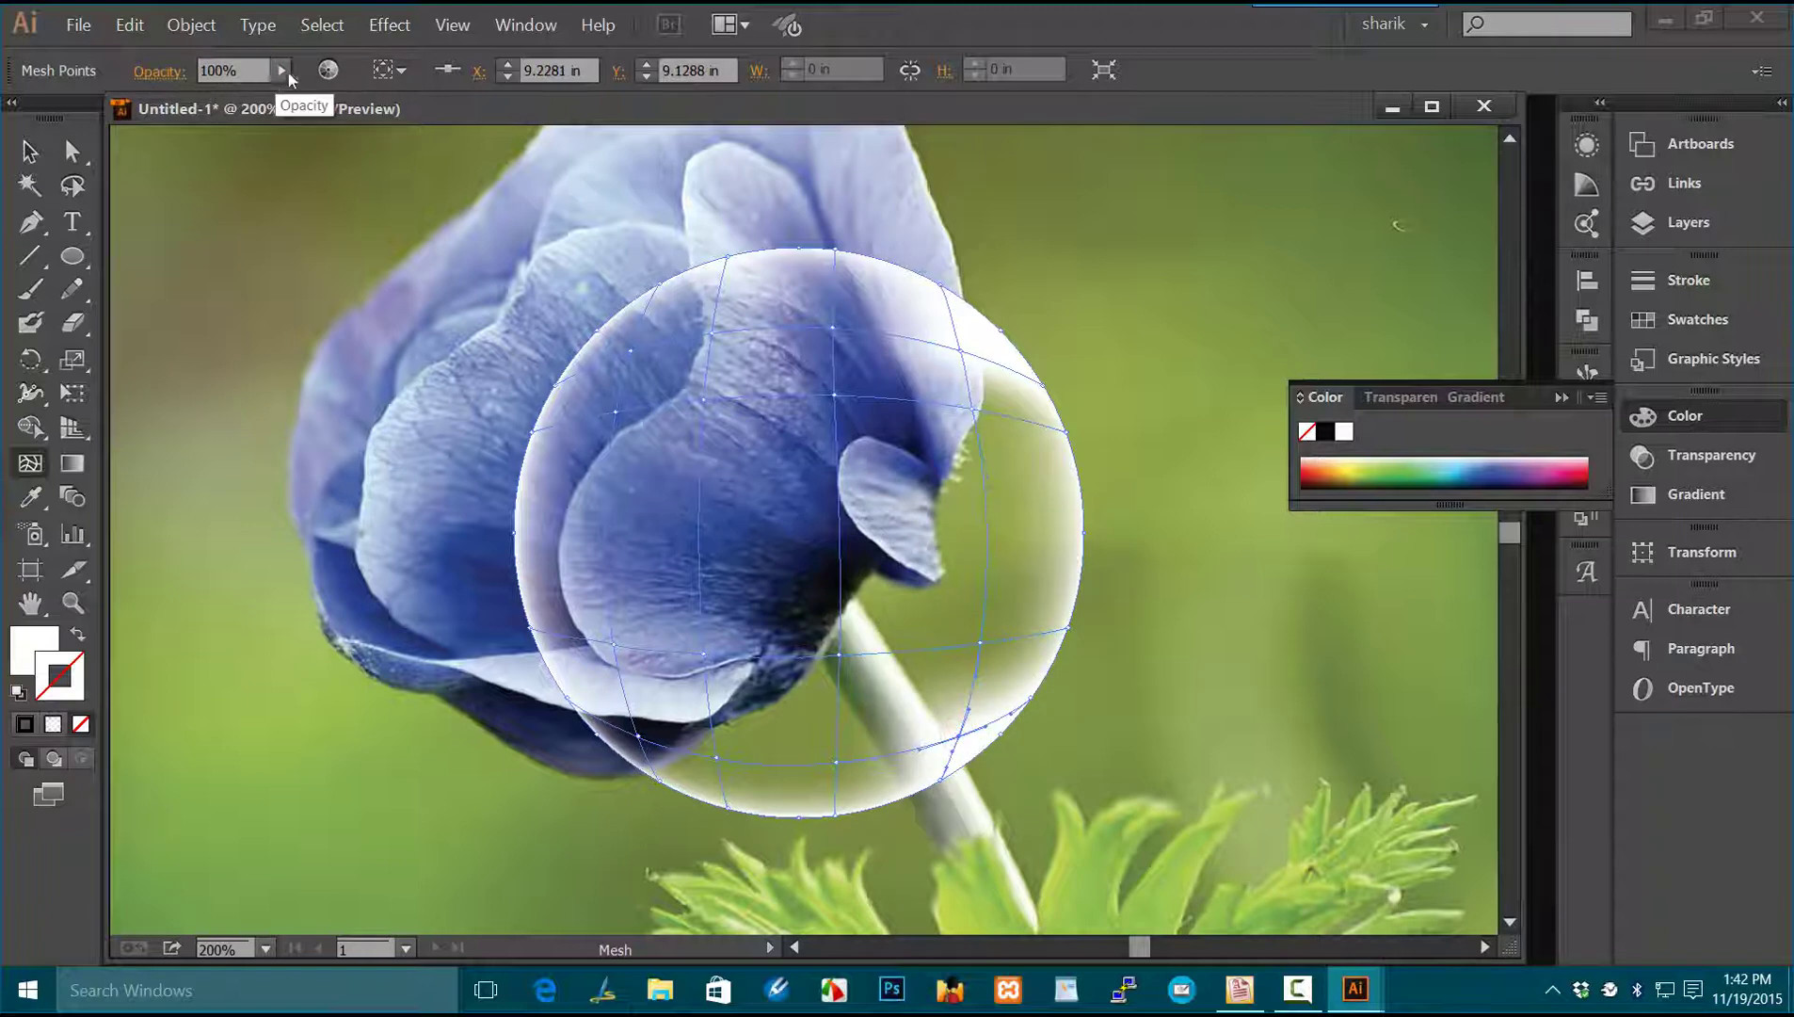
pyautogui.click(280, 70)
pyautogui.moveTo(287, 94); pyautogui.dragTo(158, 95)
pyautogui.click(961, 350)
pyautogui.click(281, 69)
pyautogui.moveTo(287, 94); pyautogui.dragTo(160, 95)
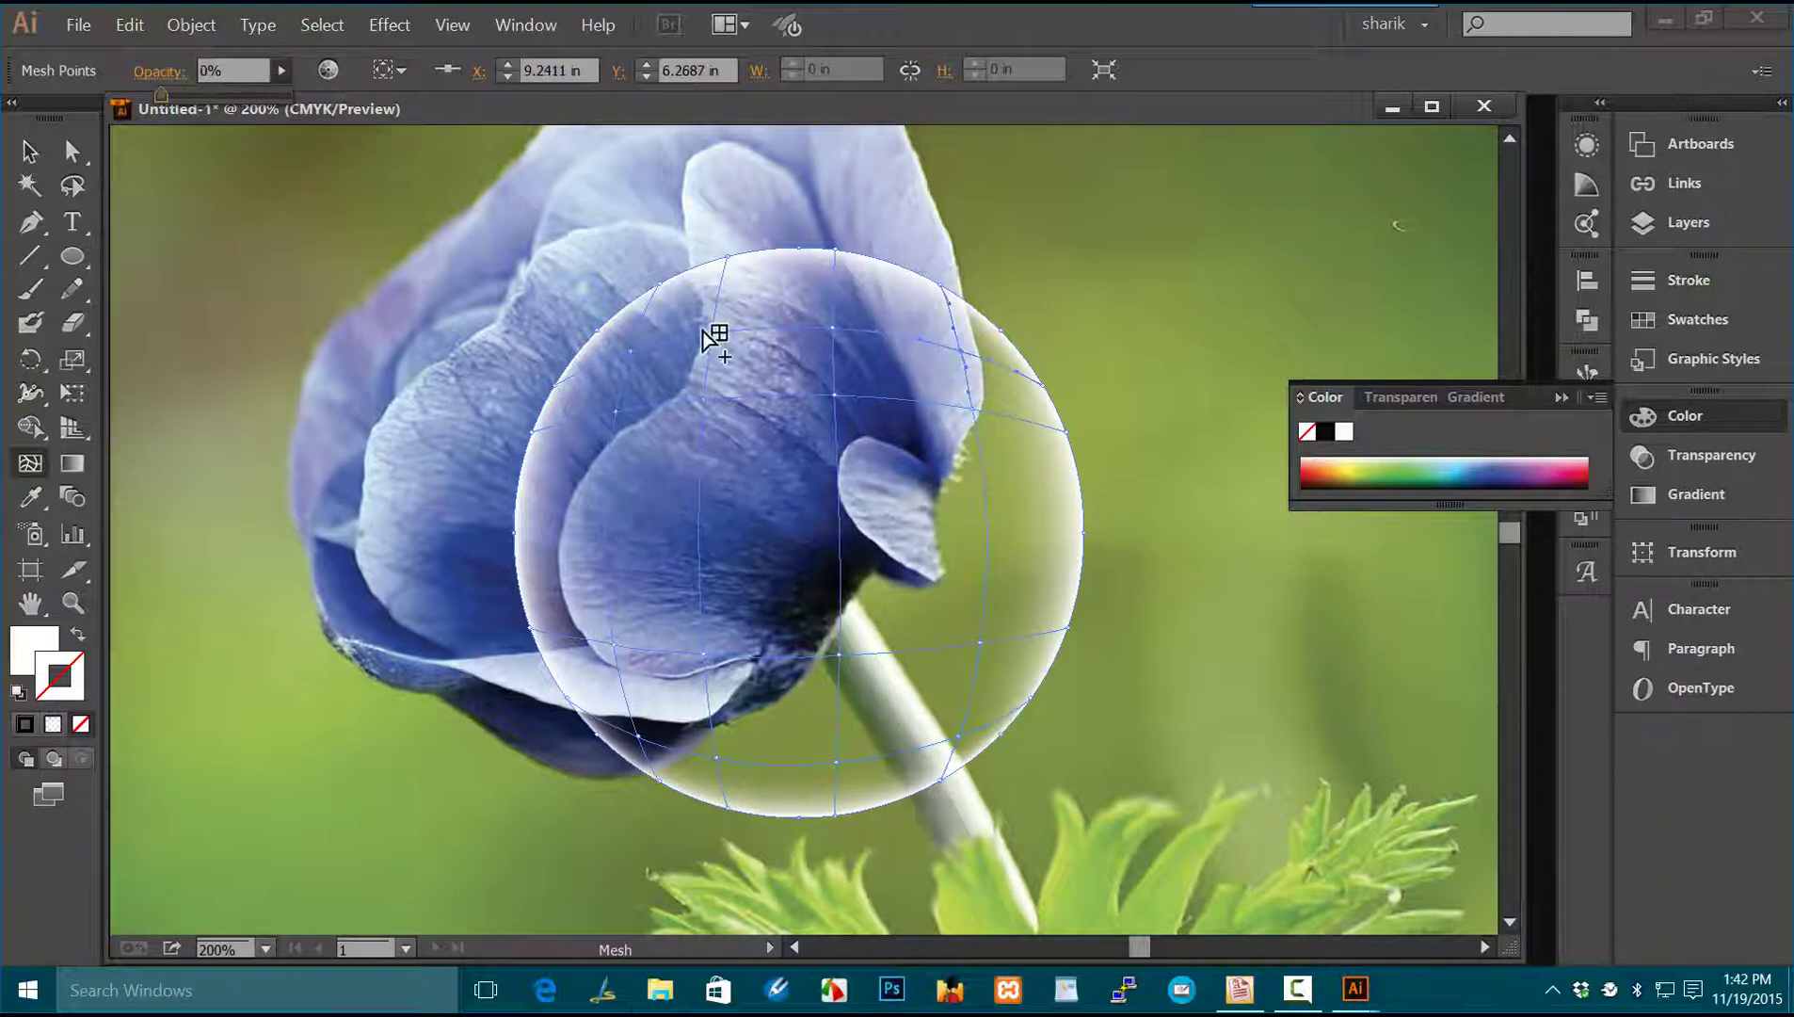
# Step: Add a mesh row just inside the circle's upper edge and set its left, middle and right nodes to 0% opacity
pyautogui.click(647, 305)
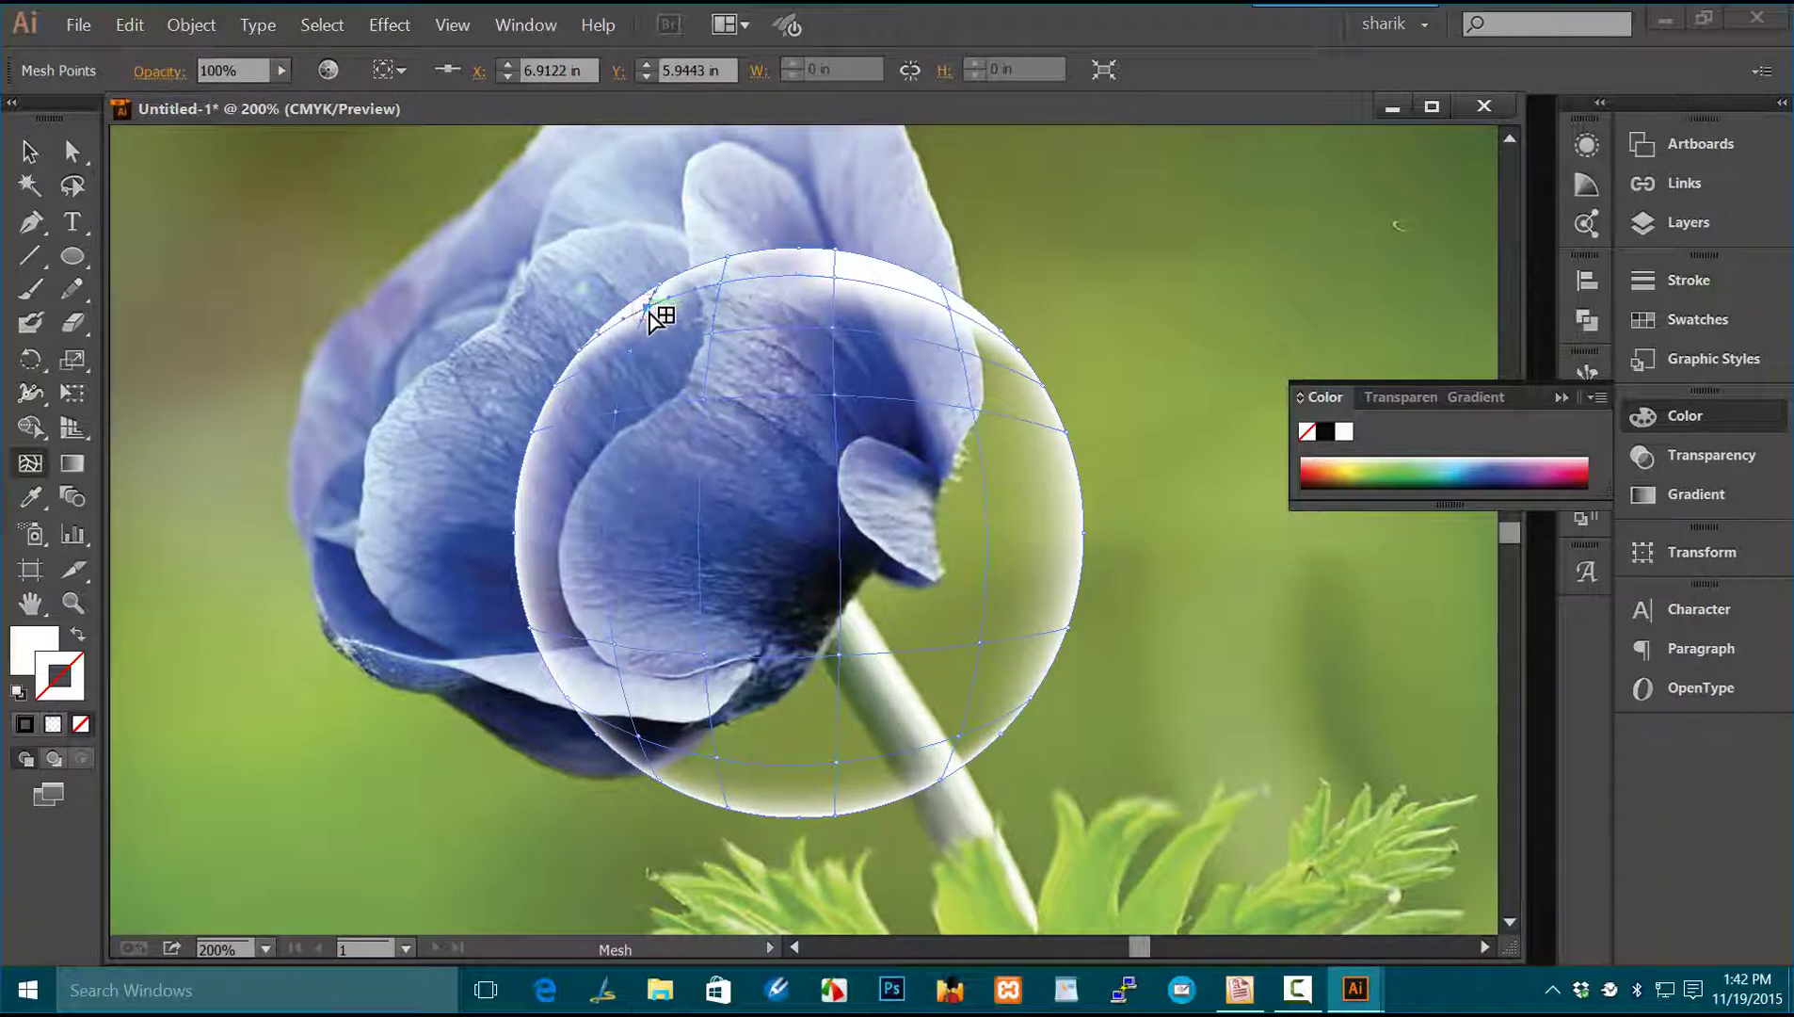
pyautogui.click(280, 70)
pyautogui.moveTo(287, 95); pyautogui.dragTo(158, 95)
pyautogui.click(836, 275)
pyautogui.click(281, 70)
pyautogui.moveTo(287, 94); pyautogui.dragTo(160, 95)
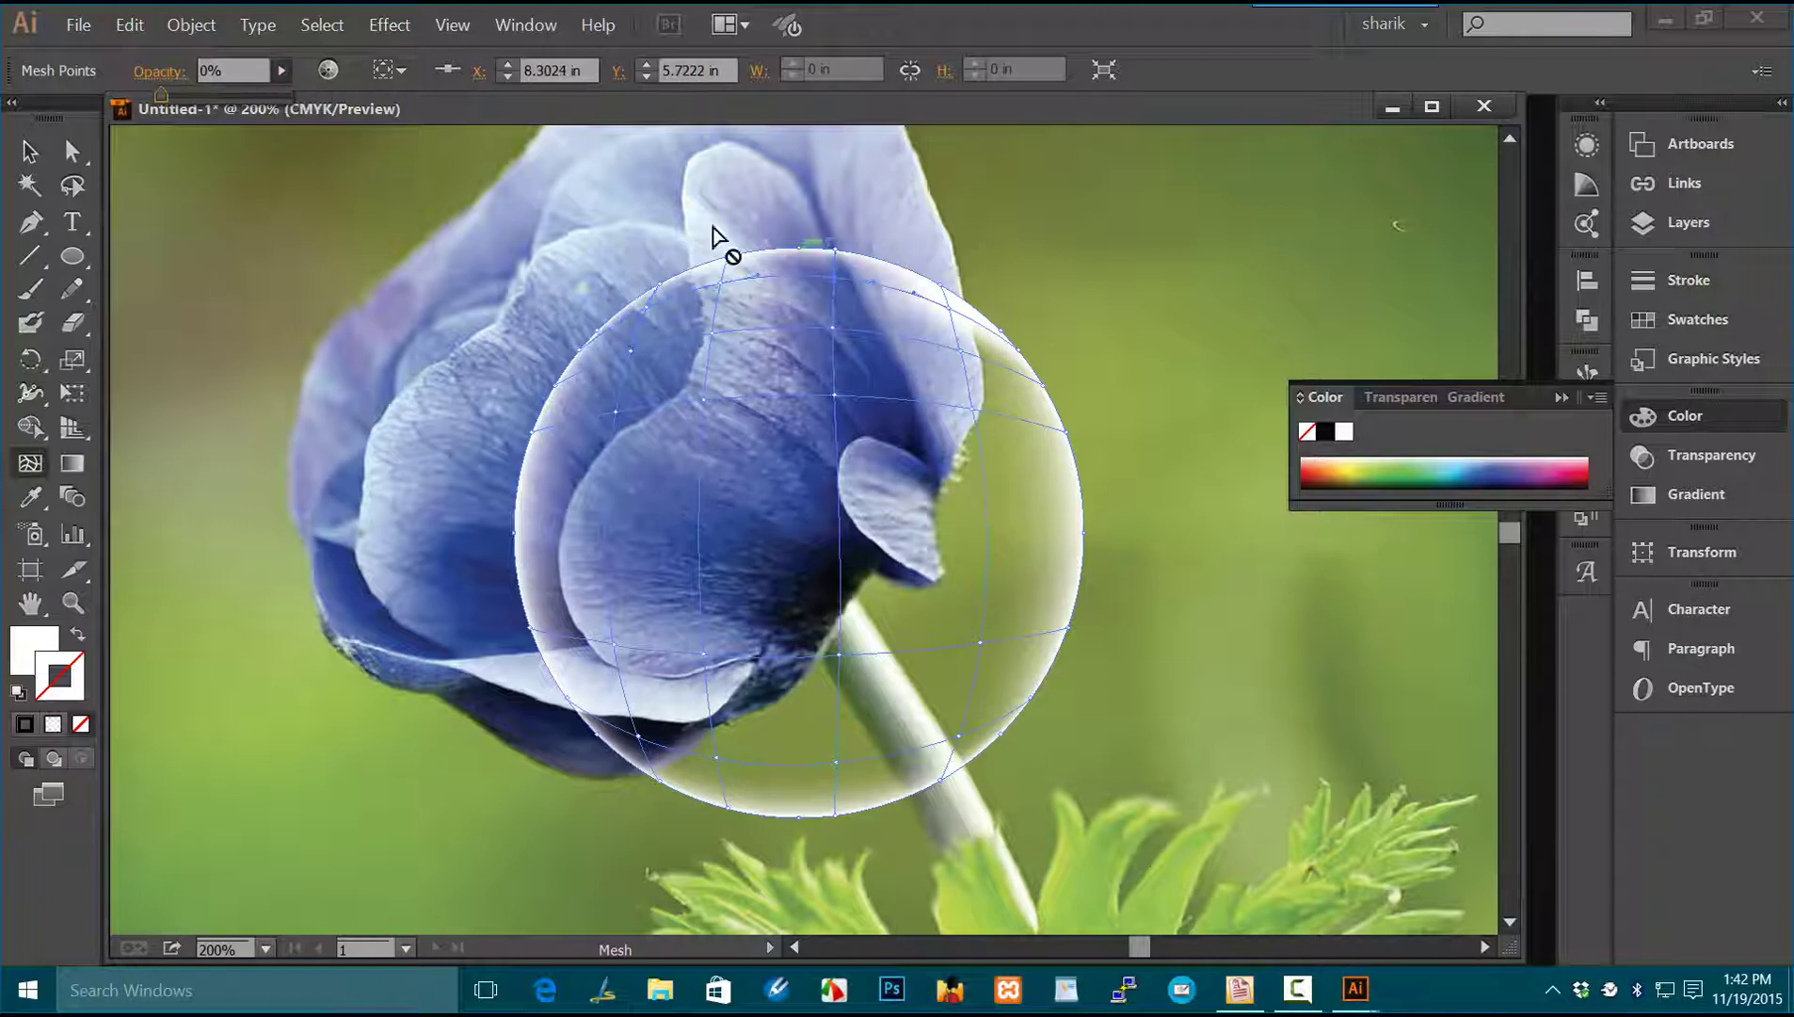
pyautogui.click(952, 307)
pyautogui.click(281, 70)
pyautogui.moveTo(287, 95); pyautogui.dragTo(158, 95)
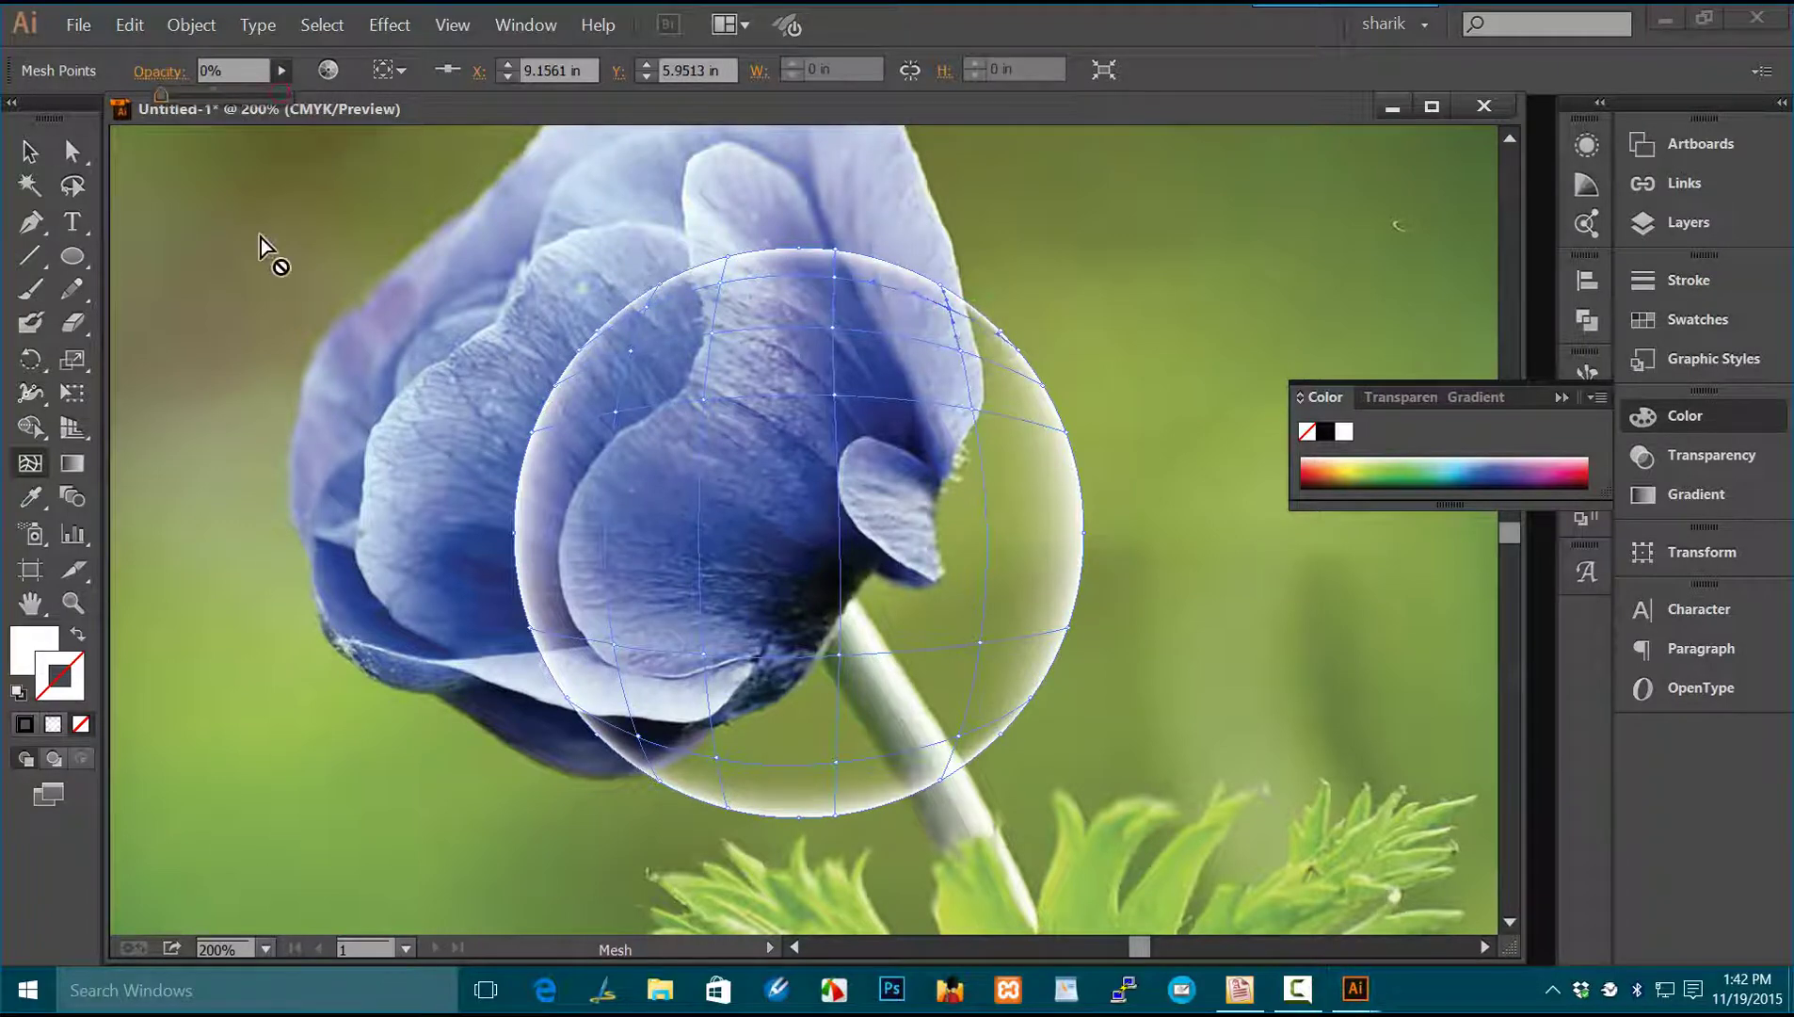
# Step: Add a mesh column just inside the circle's left edge and set its internal nodes to 0% opacity
pyautogui.click(553, 439)
pyautogui.click(281, 70)
pyautogui.moveTo(287, 94); pyautogui.dragTo(158, 95)
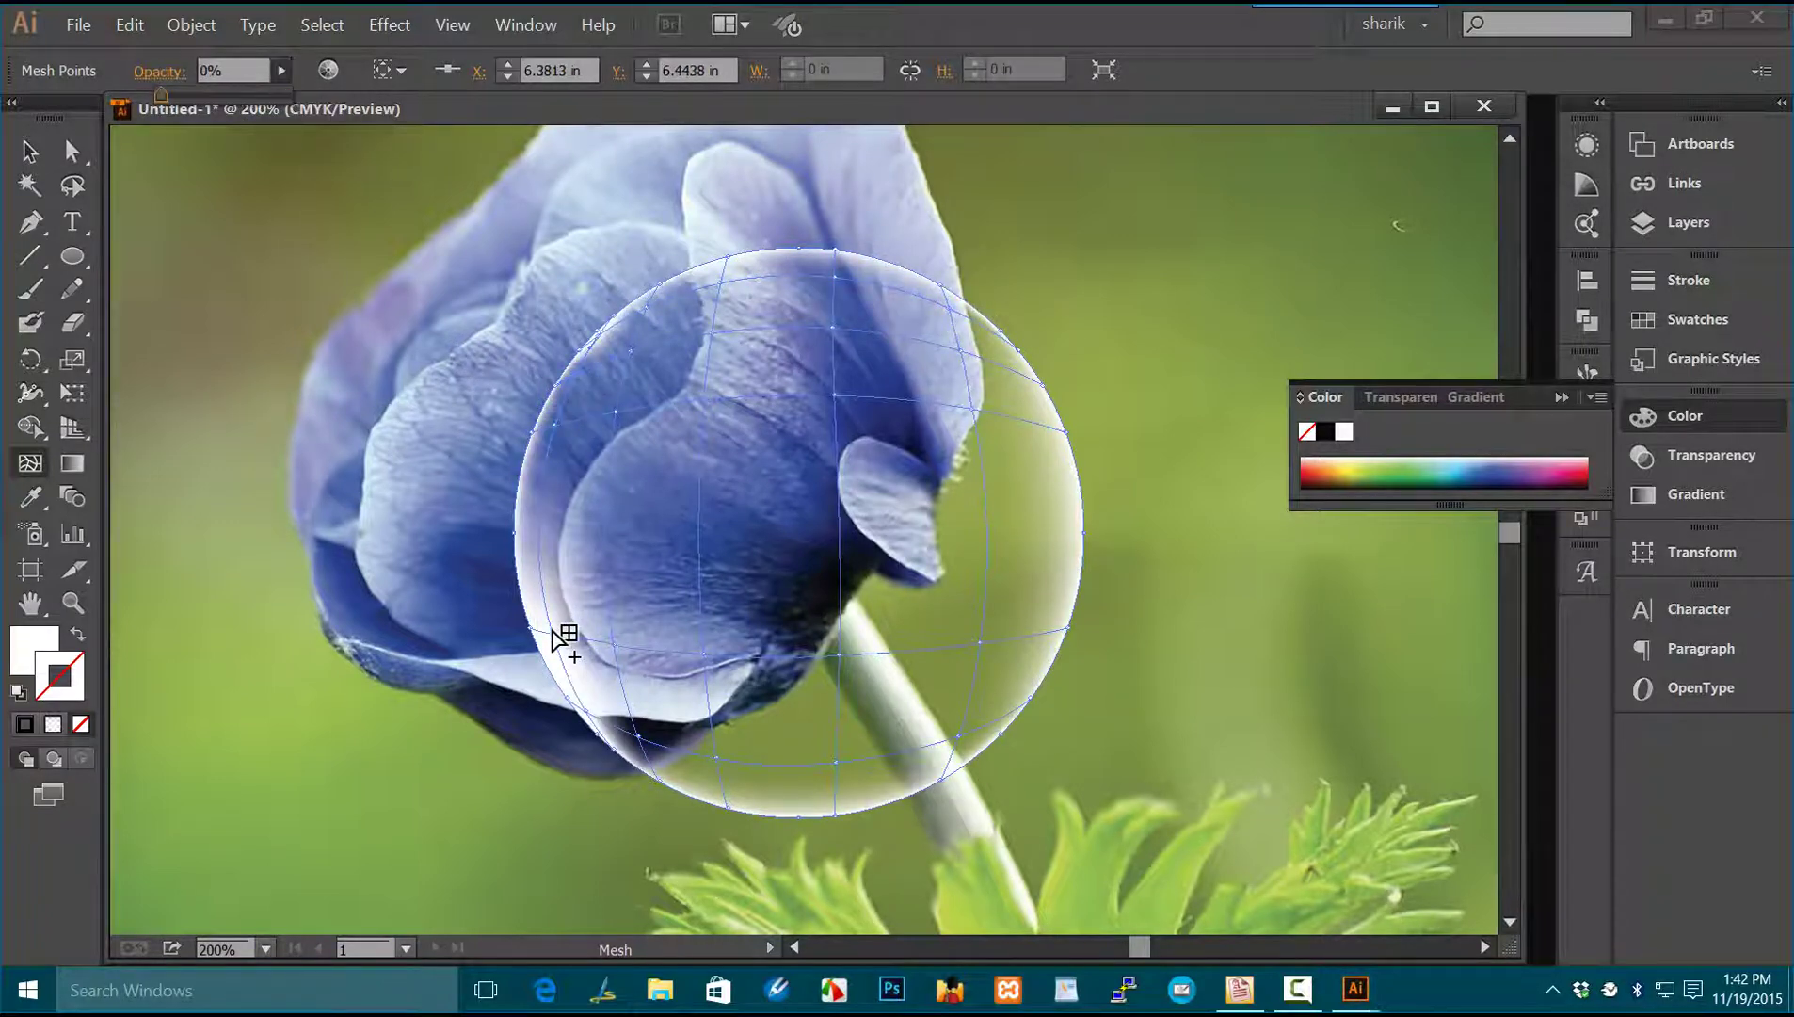
pyautogui.click(554, 640)
pyautogui.click(281, 70)
pyautogui.moveTo(287, 94); pyautogui.dragTo(158, 95)
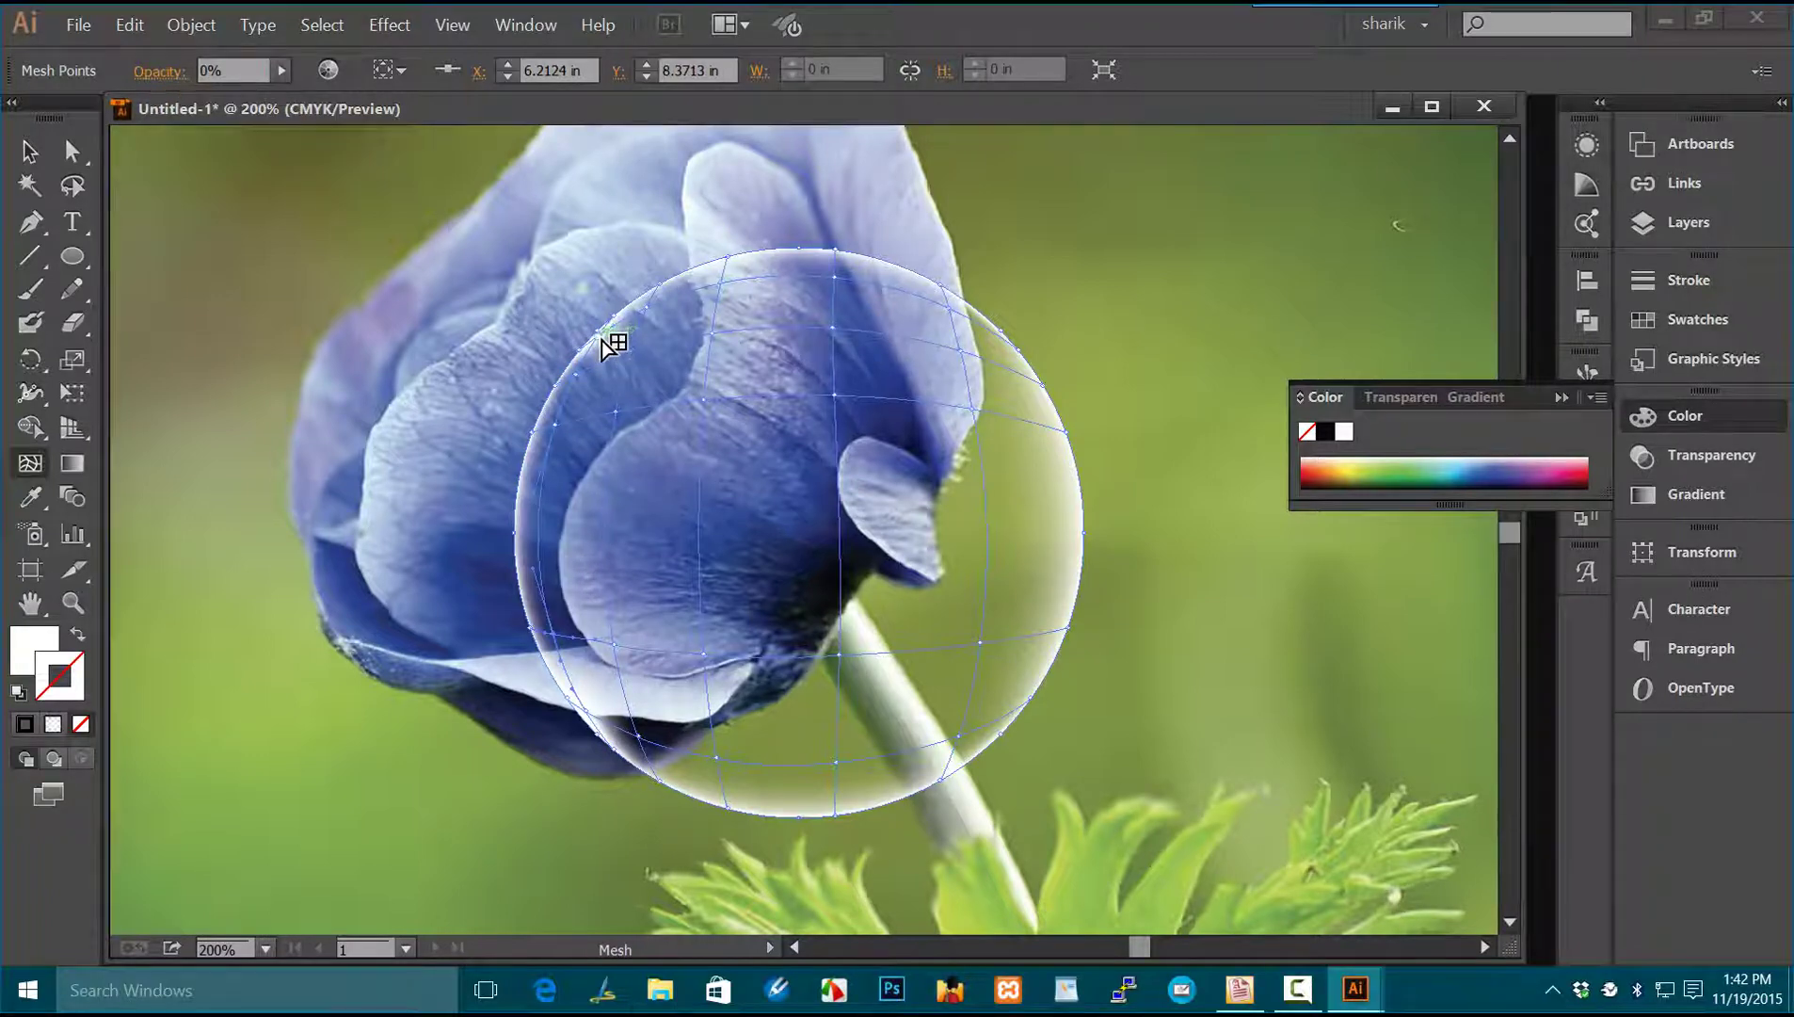
pyautogui.click(591, 718)
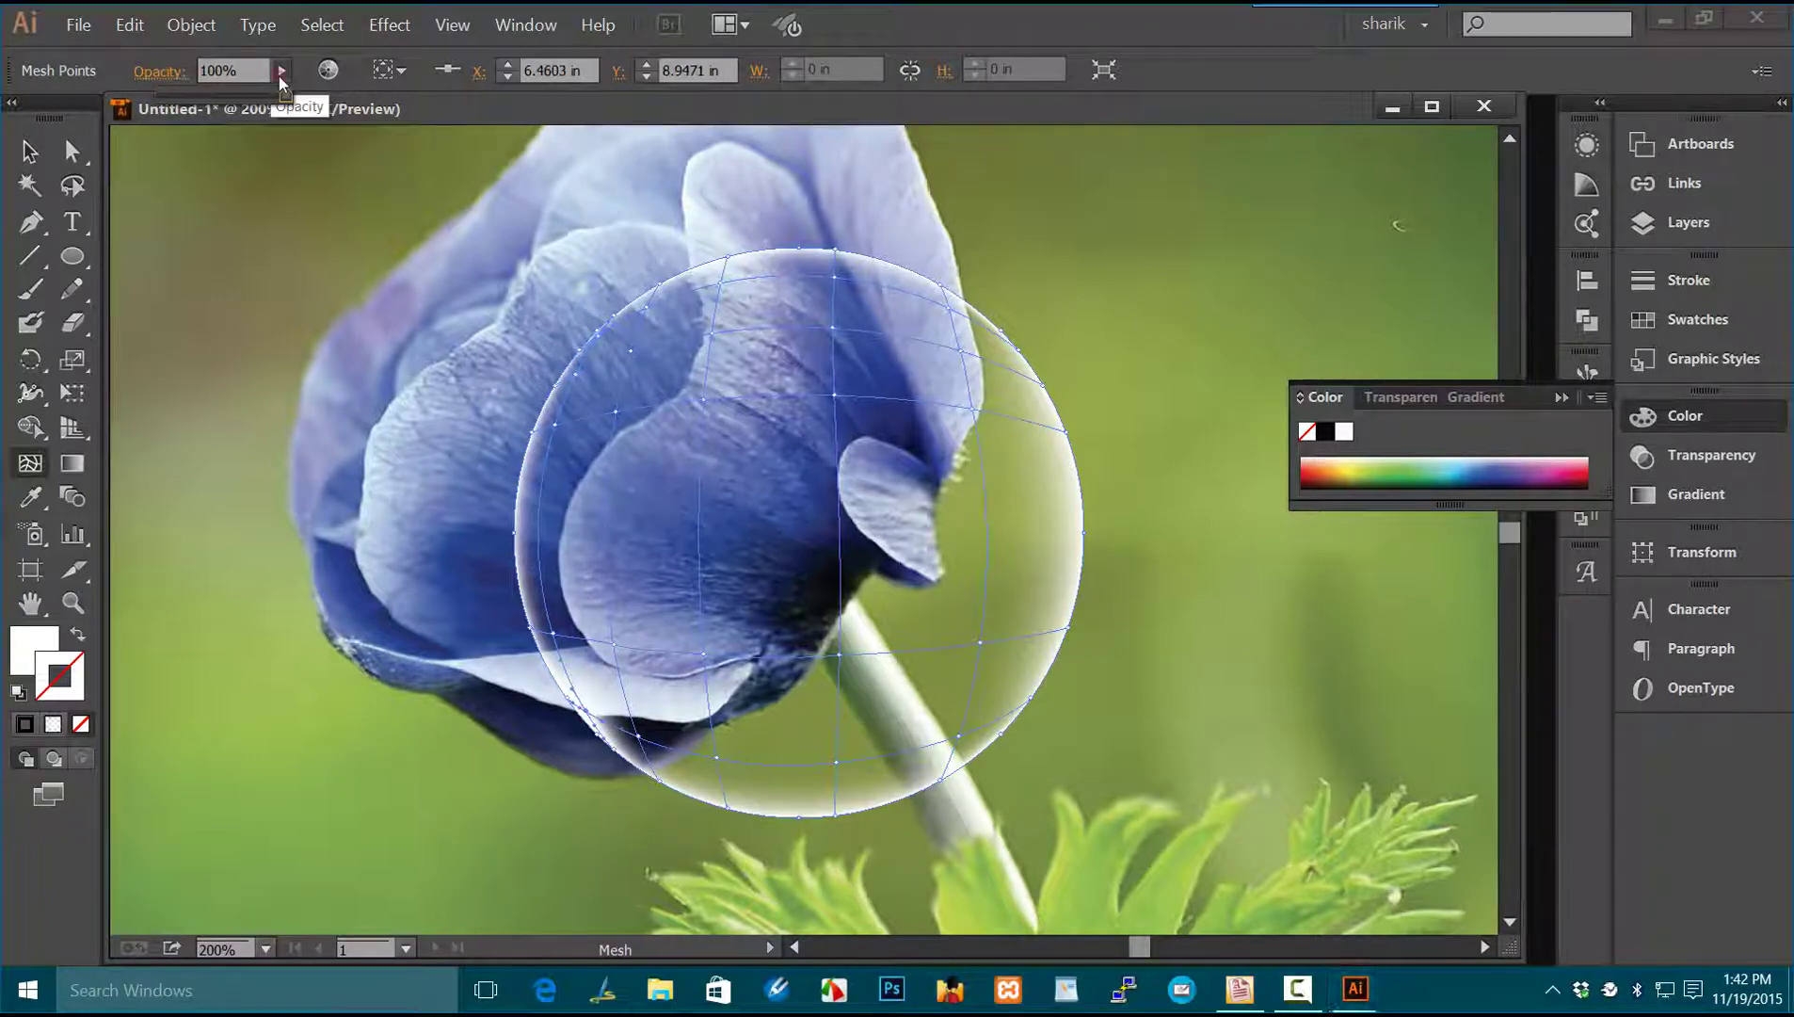
# Step: Add a mesh column just inside the circle's right edge, set its internal nodes to 0% opacity, and deselect the mesh
pyautogui.click(1024, 420)
pyautogui.click(281, 69)
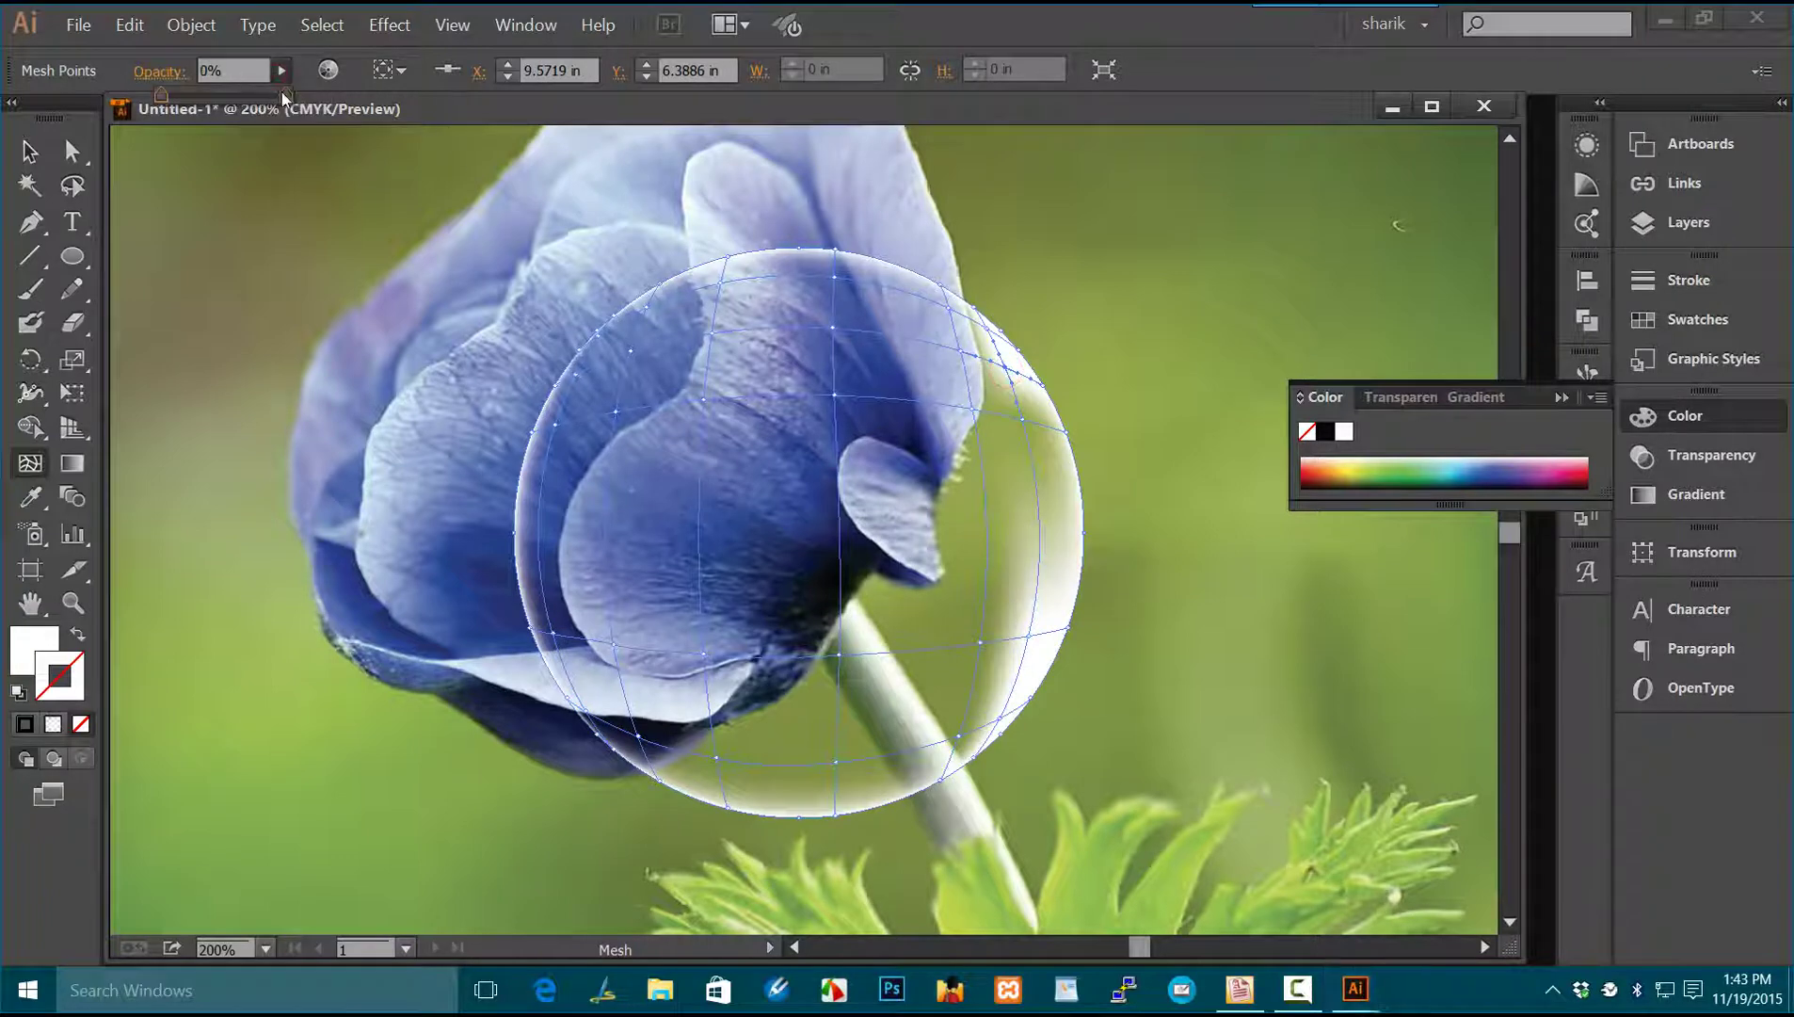
pyautogui.click(981, 329)
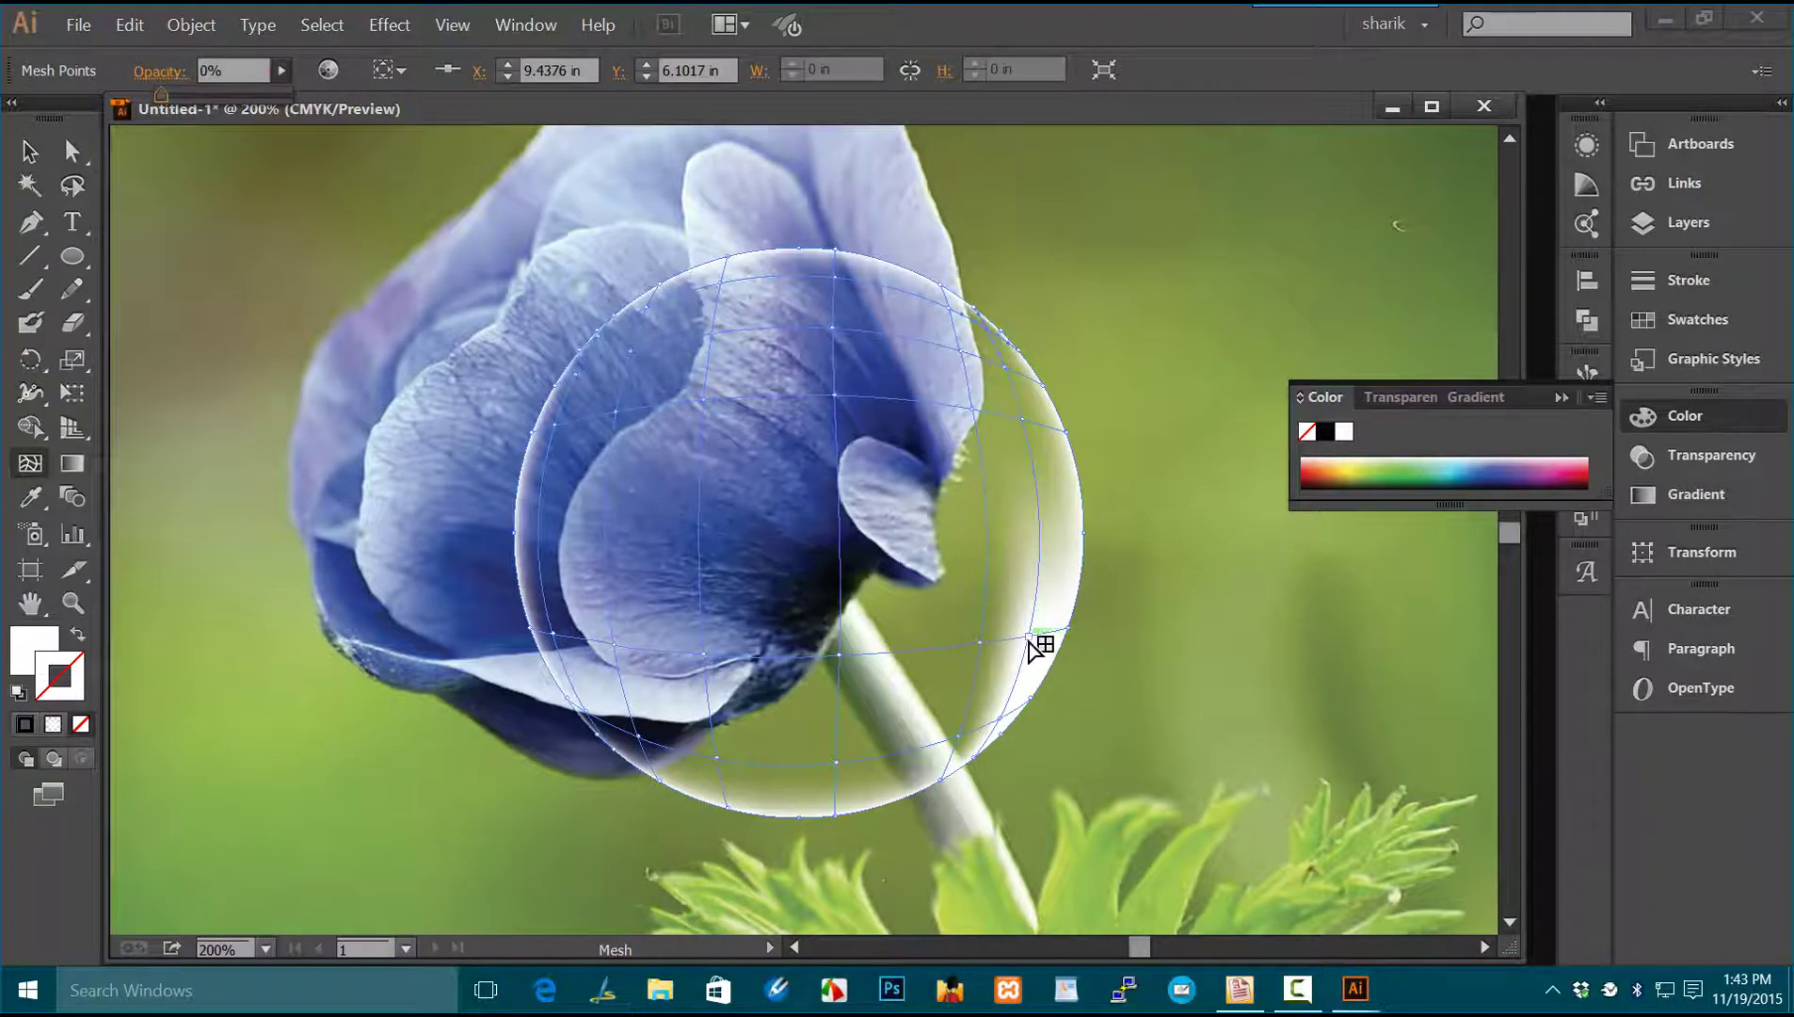
pyautogui.click(990, 723)
pyautogui.click(281, 70)
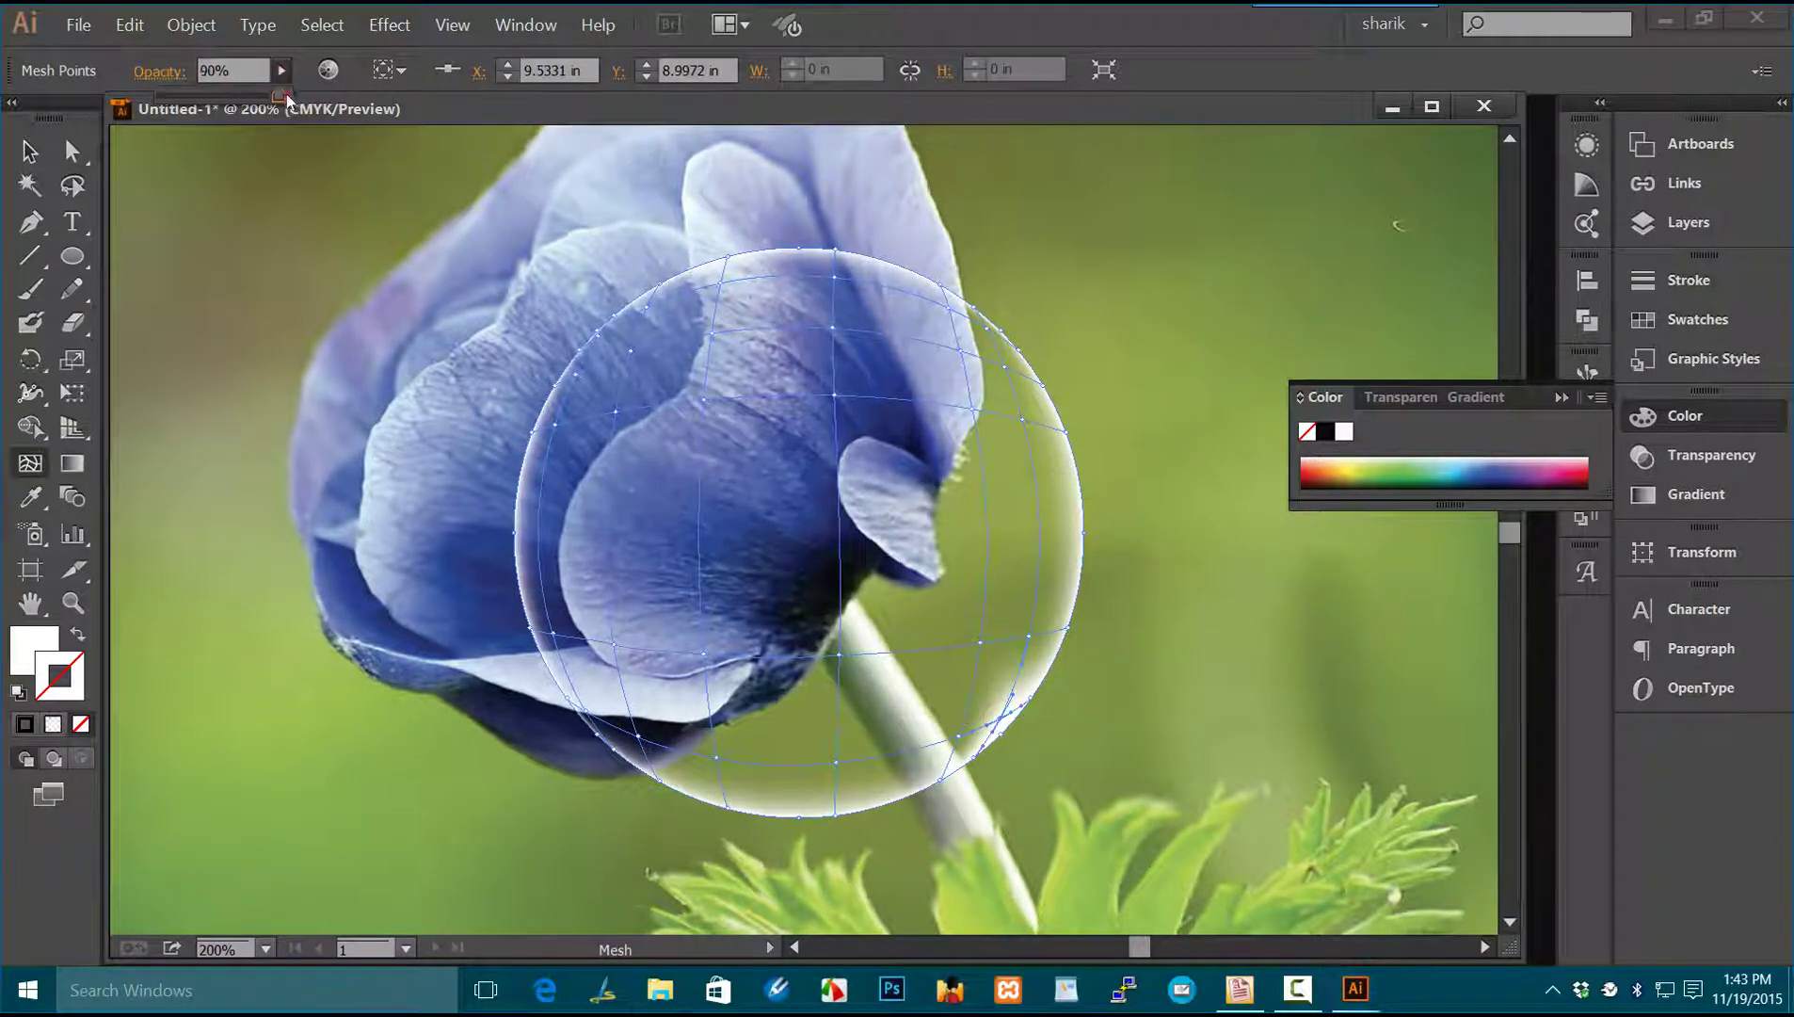
pyautogui.moveTo(288, 97); pyautogui.dragTo(161, 95)
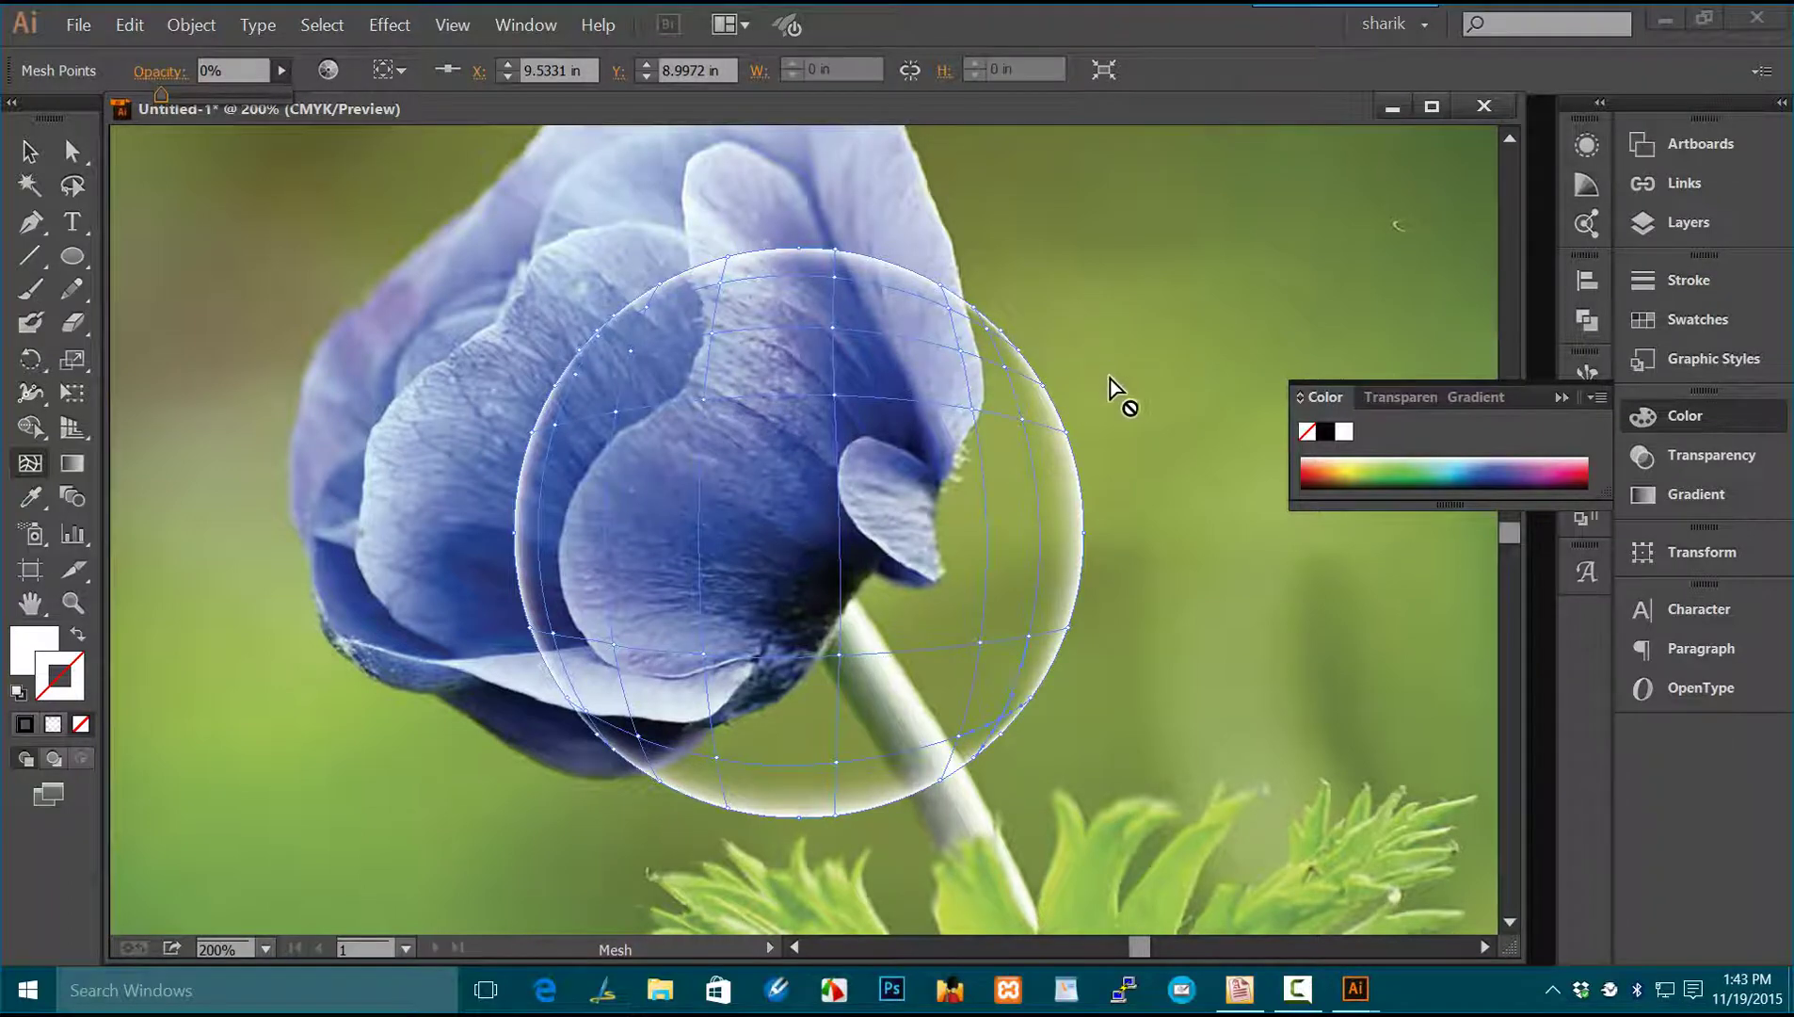
pyautogui.press('Return')
pyautogui.click(30, 150)
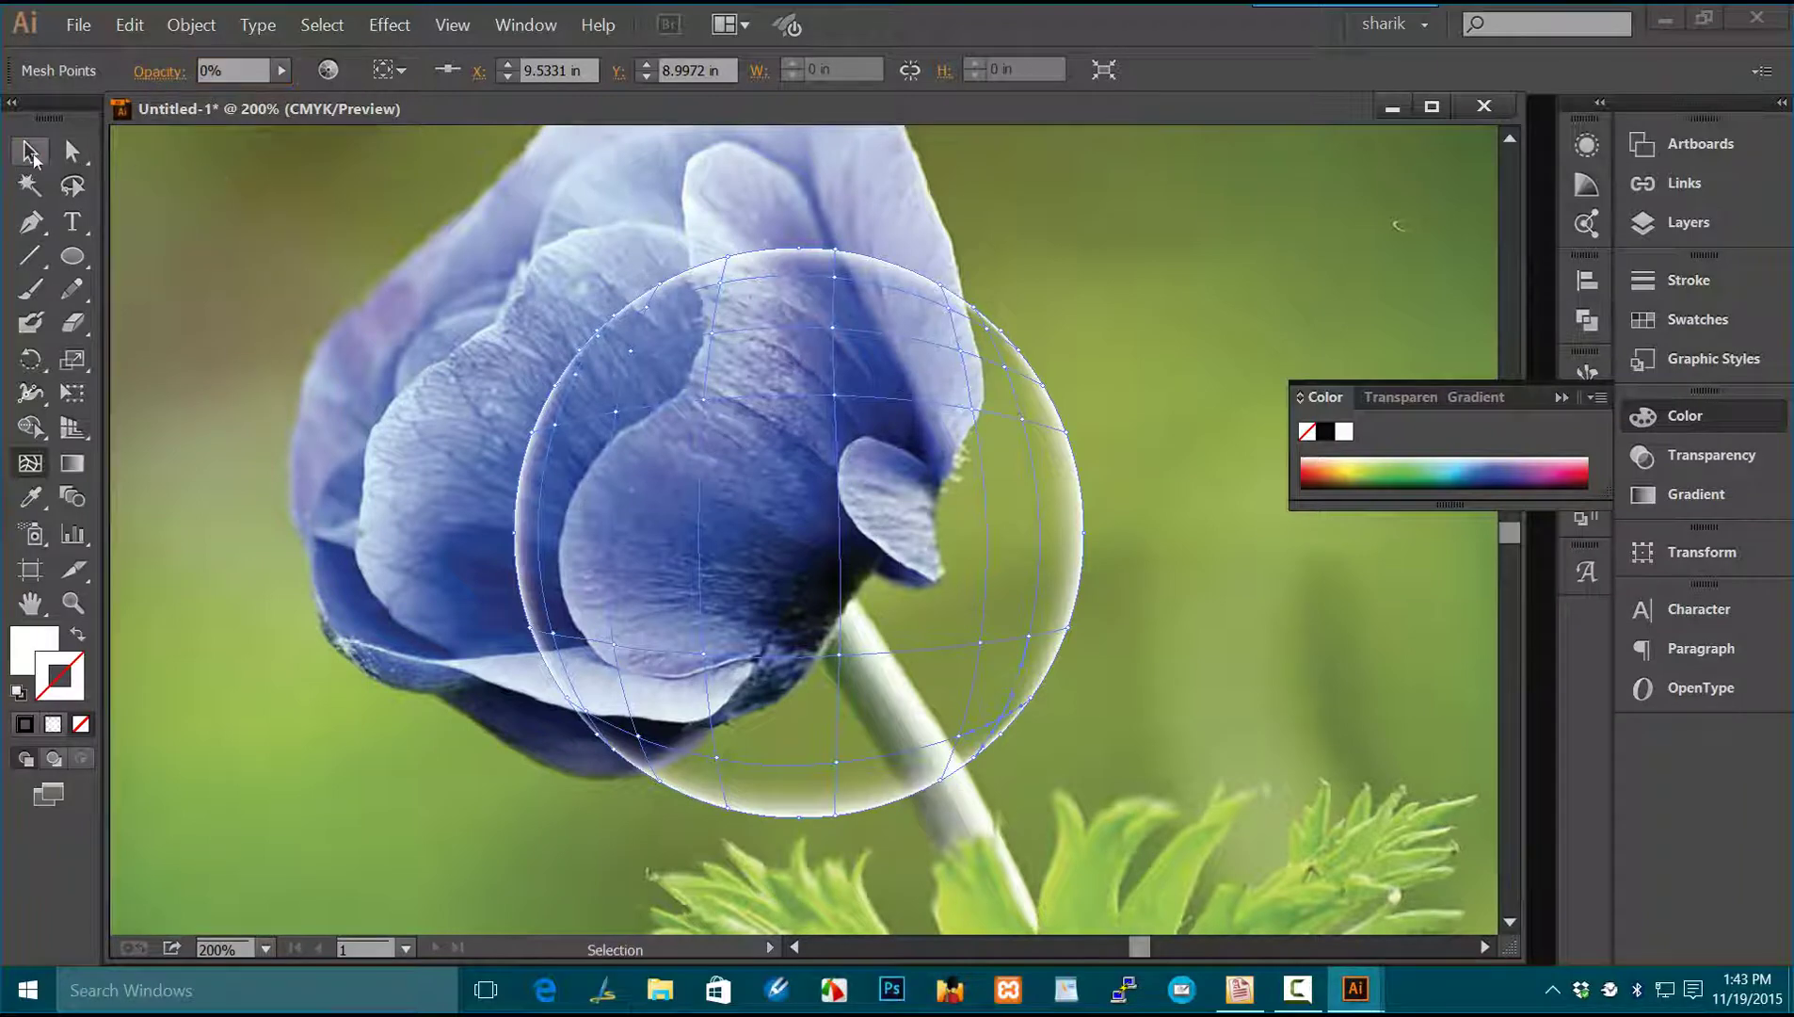
pyautogui.click(246, 203)
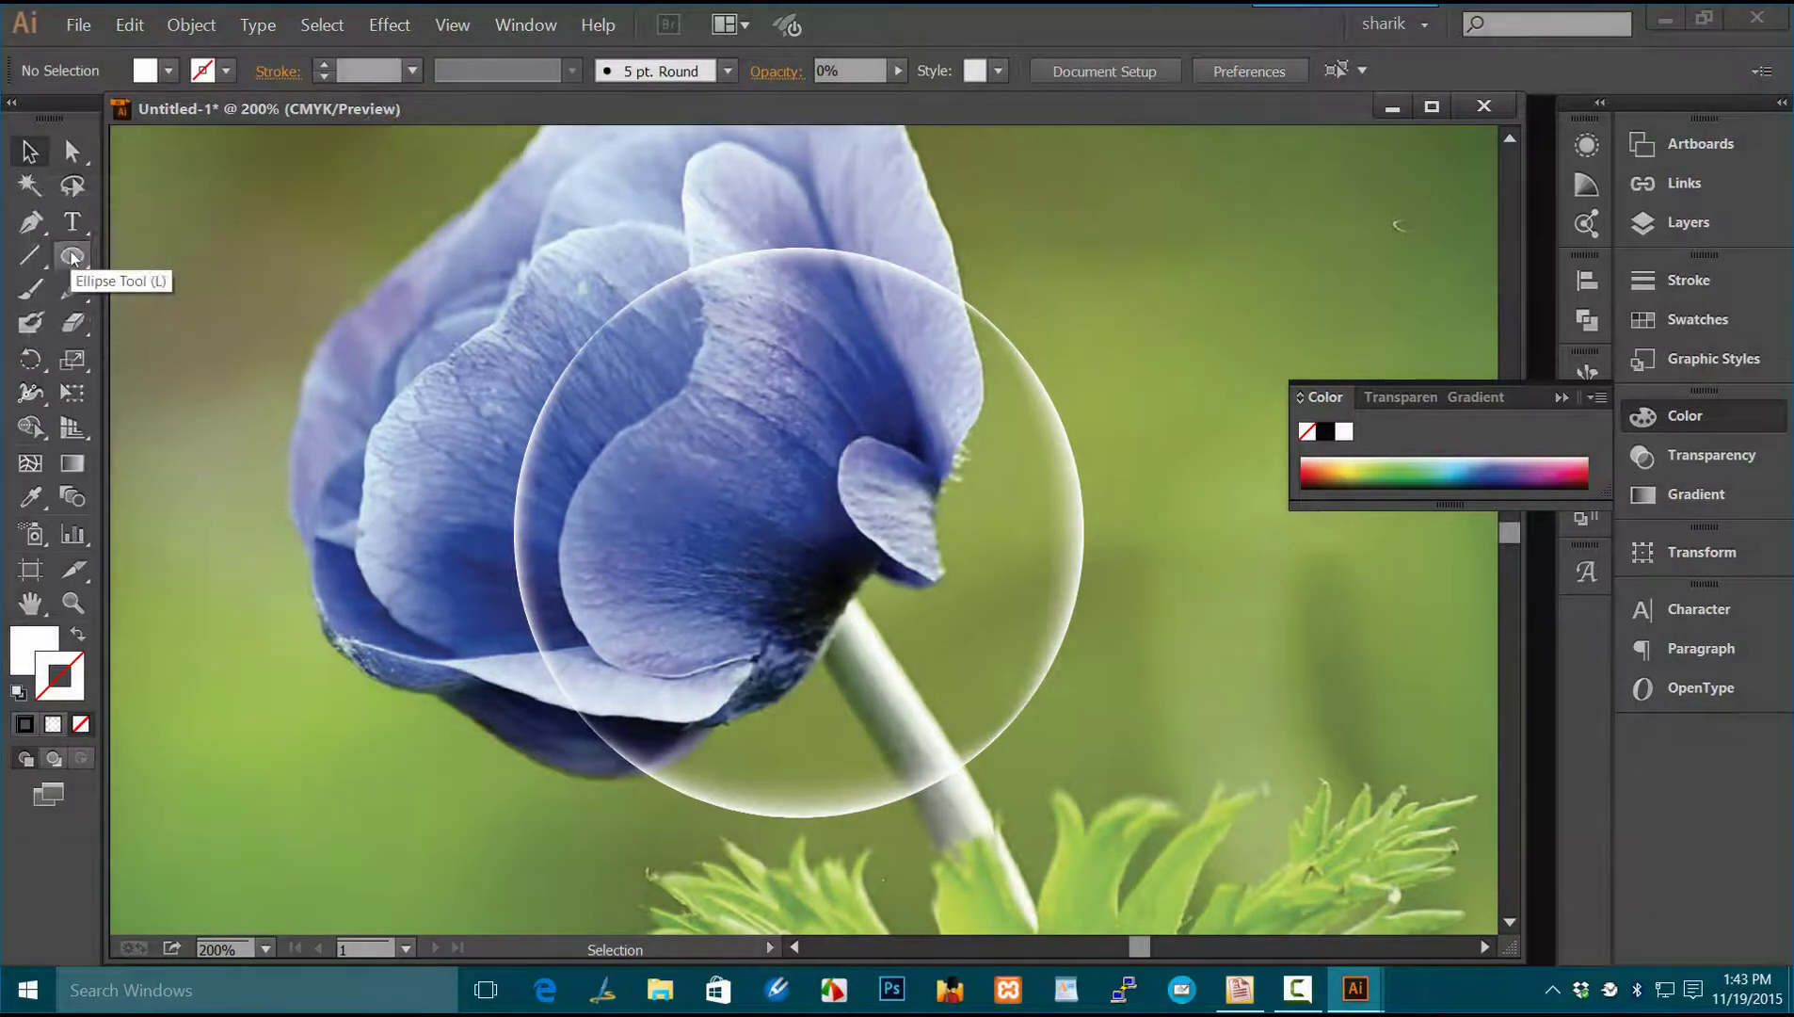
# Step: Draw a wide white ellipse in the sphere's upper part and fill it with the white-to-transparent radial gradient
pyautogui.click(73, 256)
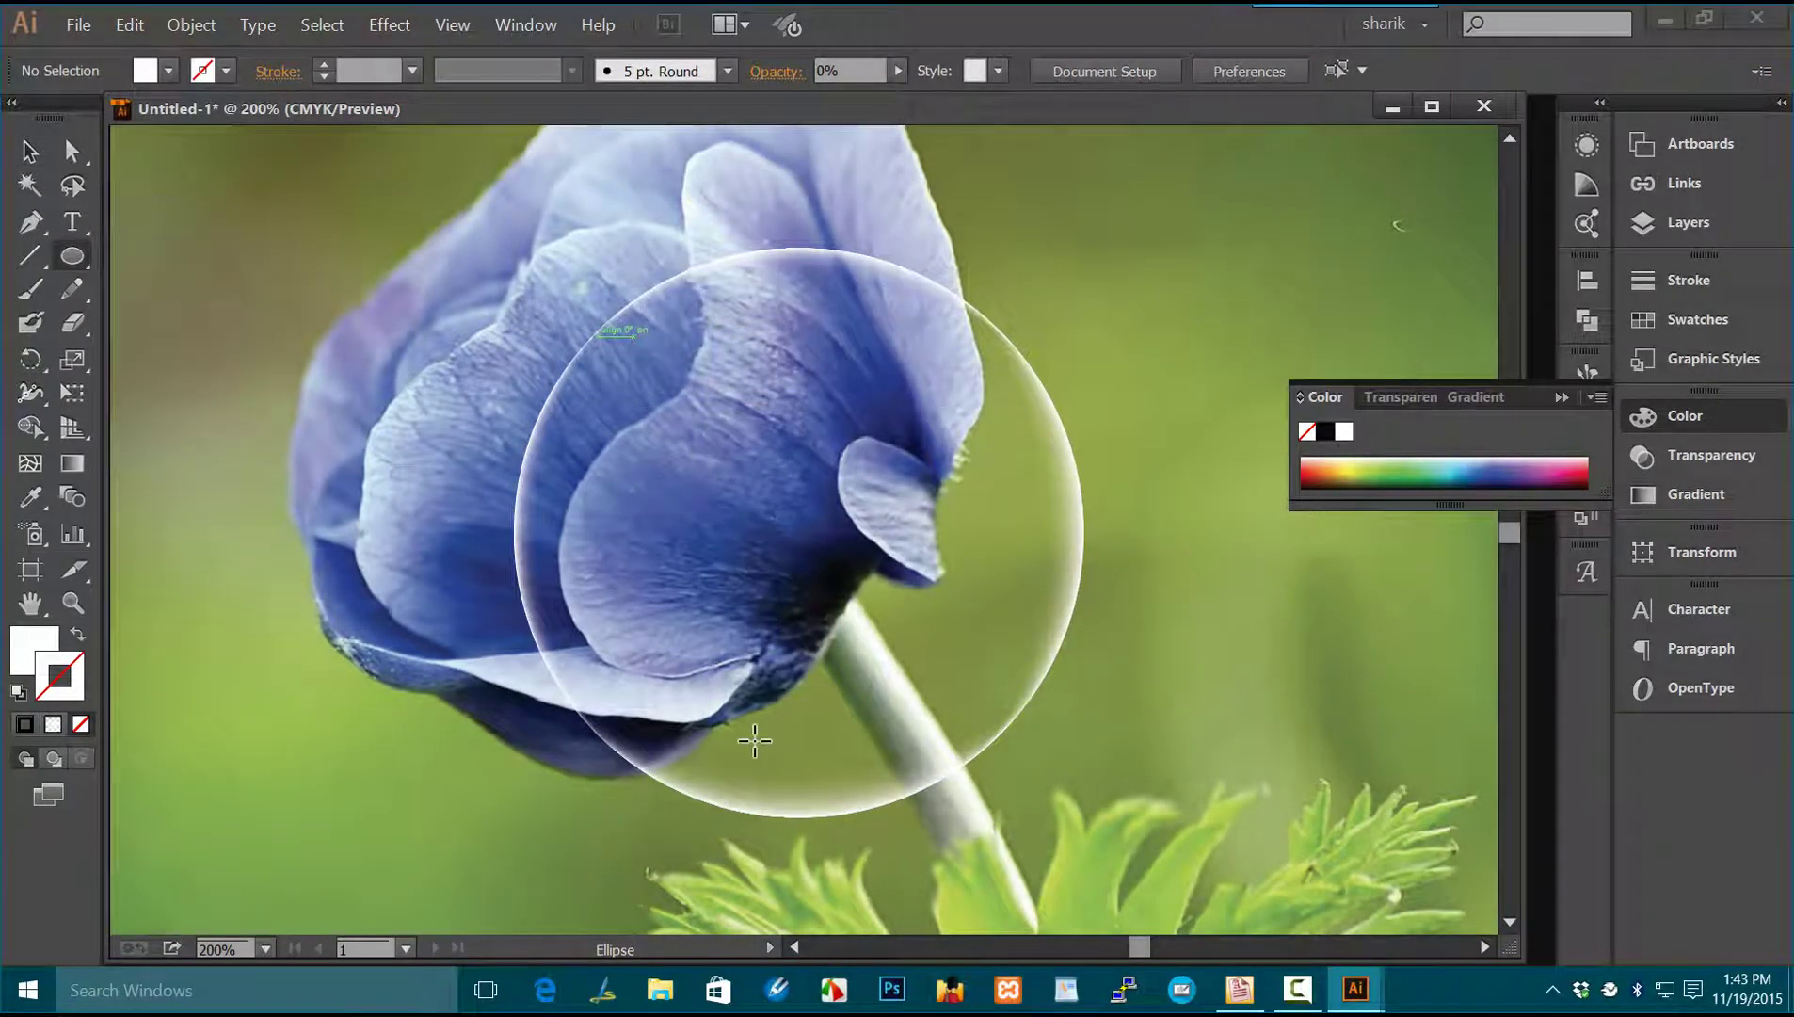
pyautogui.moveTo(683, 343); pyautogui.dragTo(882, 458)
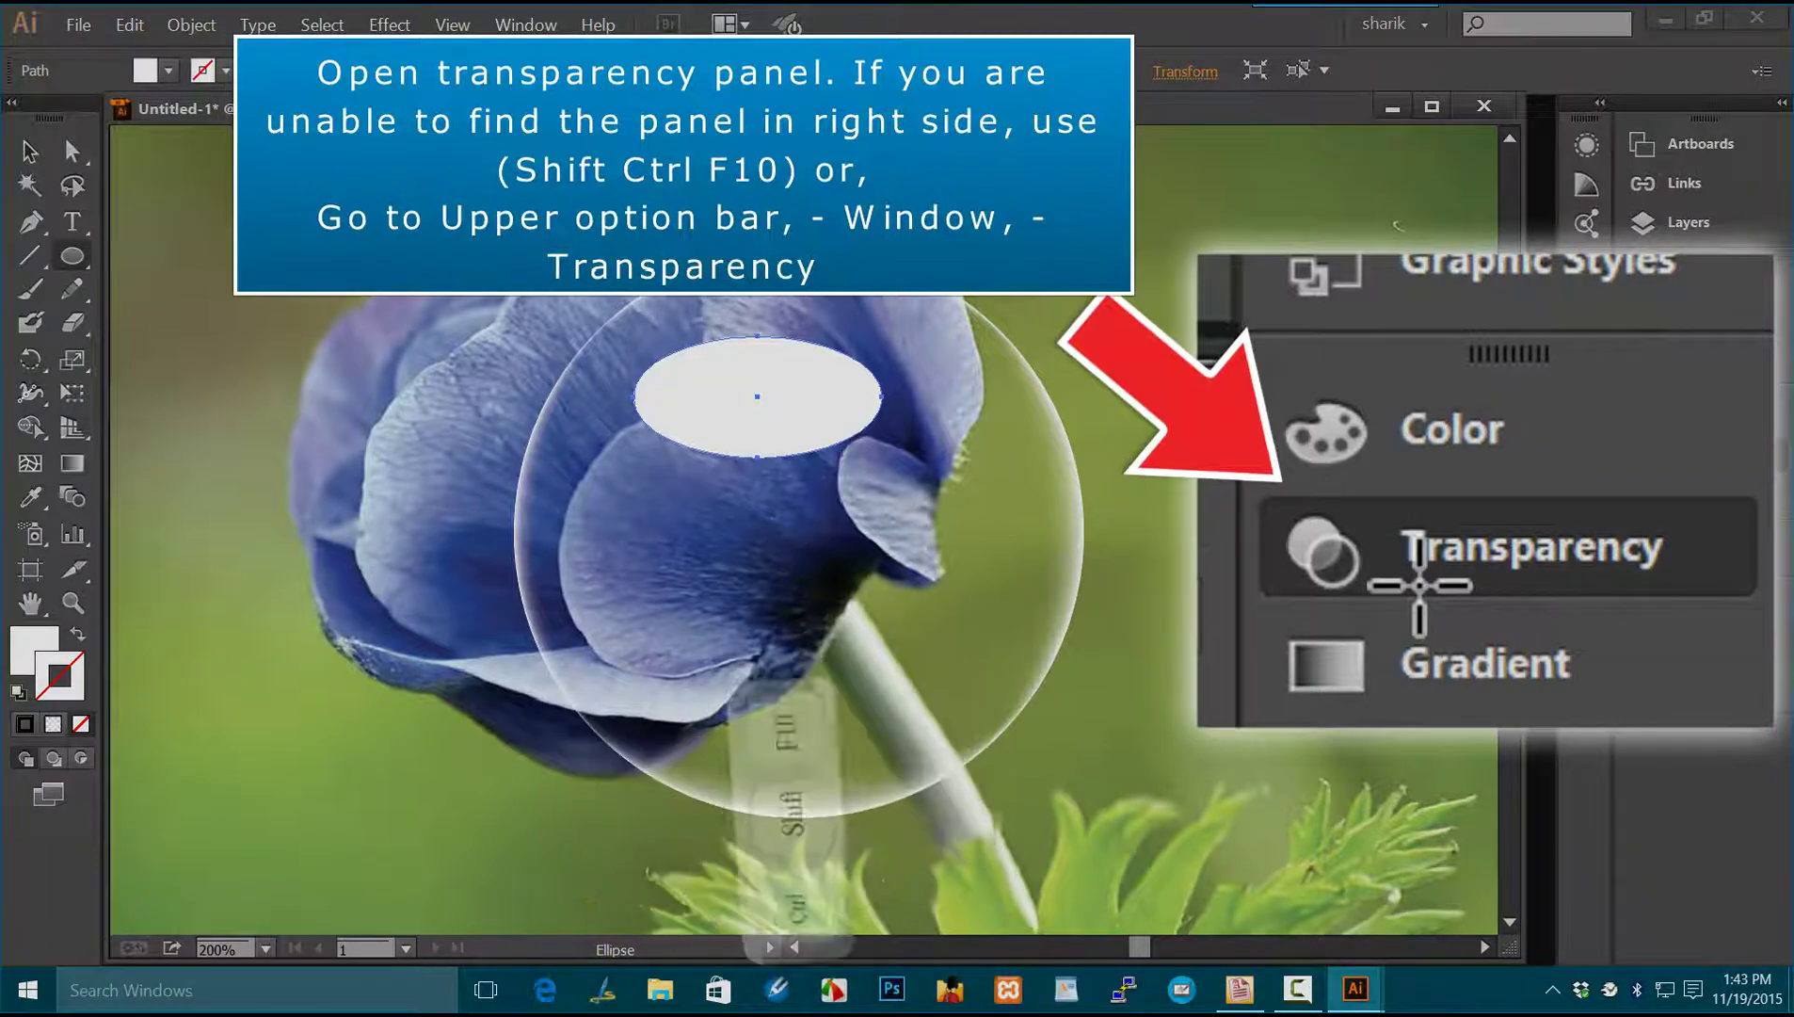
pyautogui.click(1674, 458)
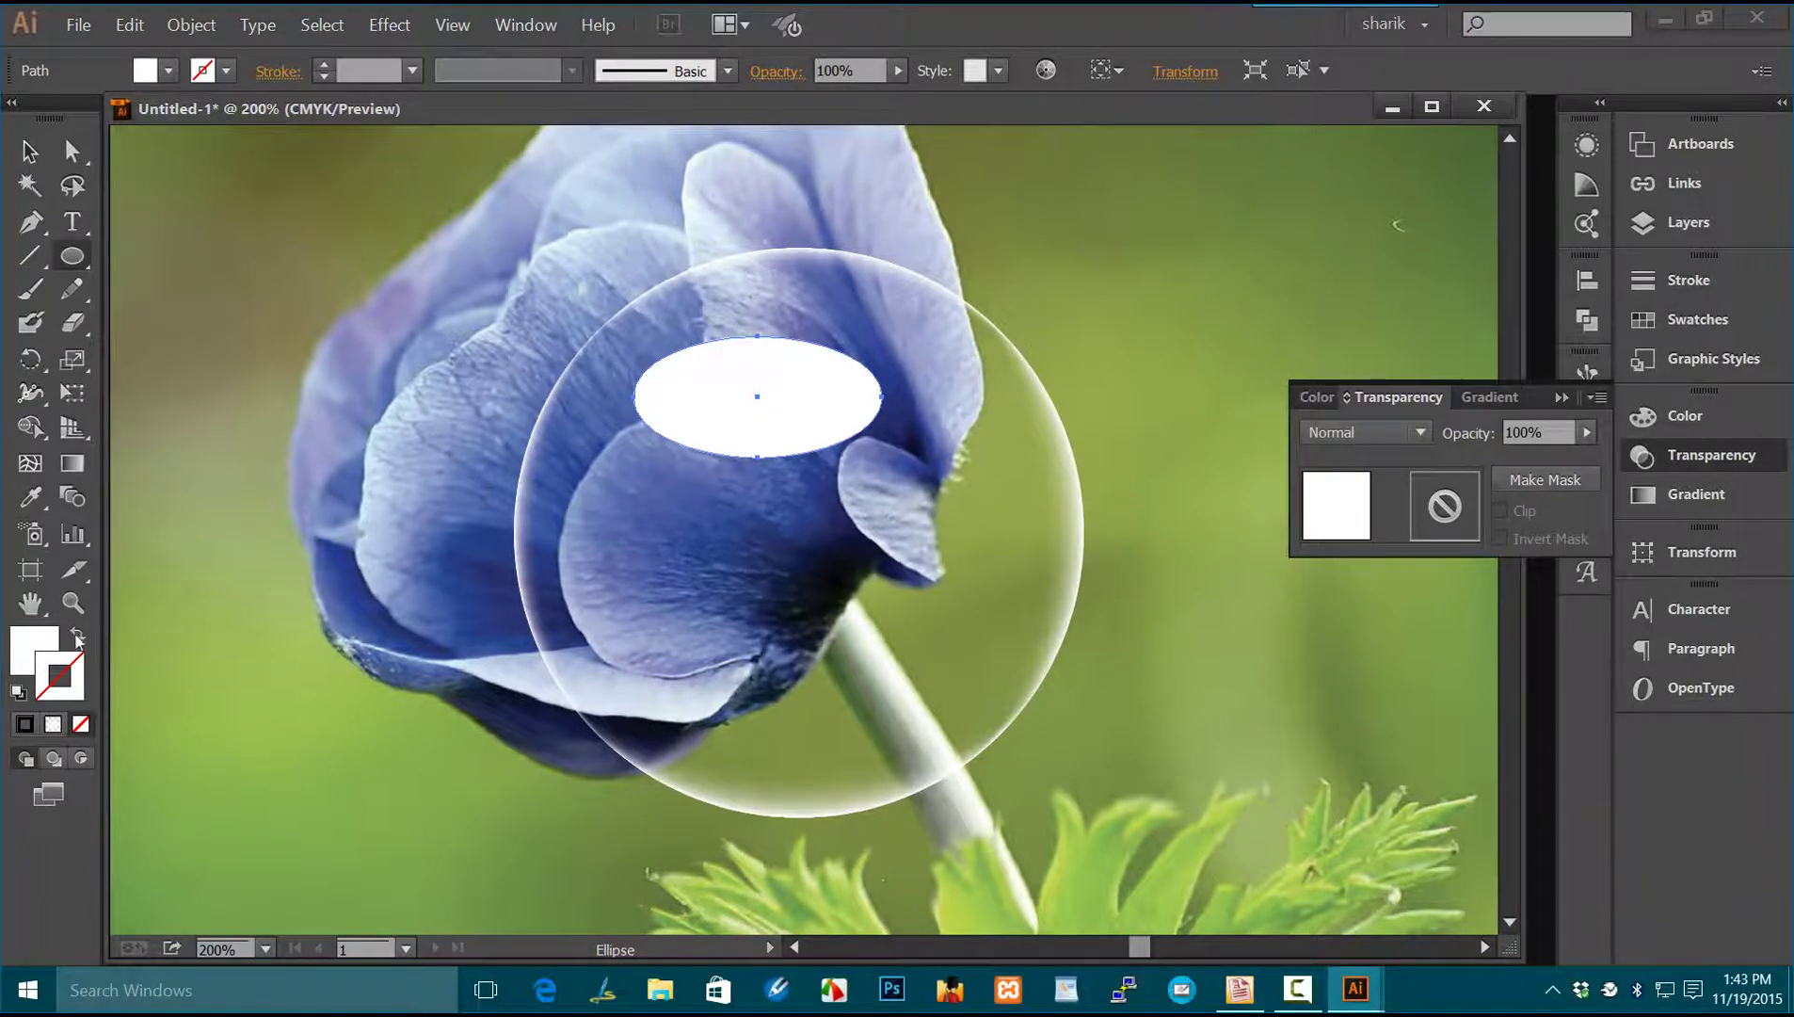
pyautogui.click(37, 648)
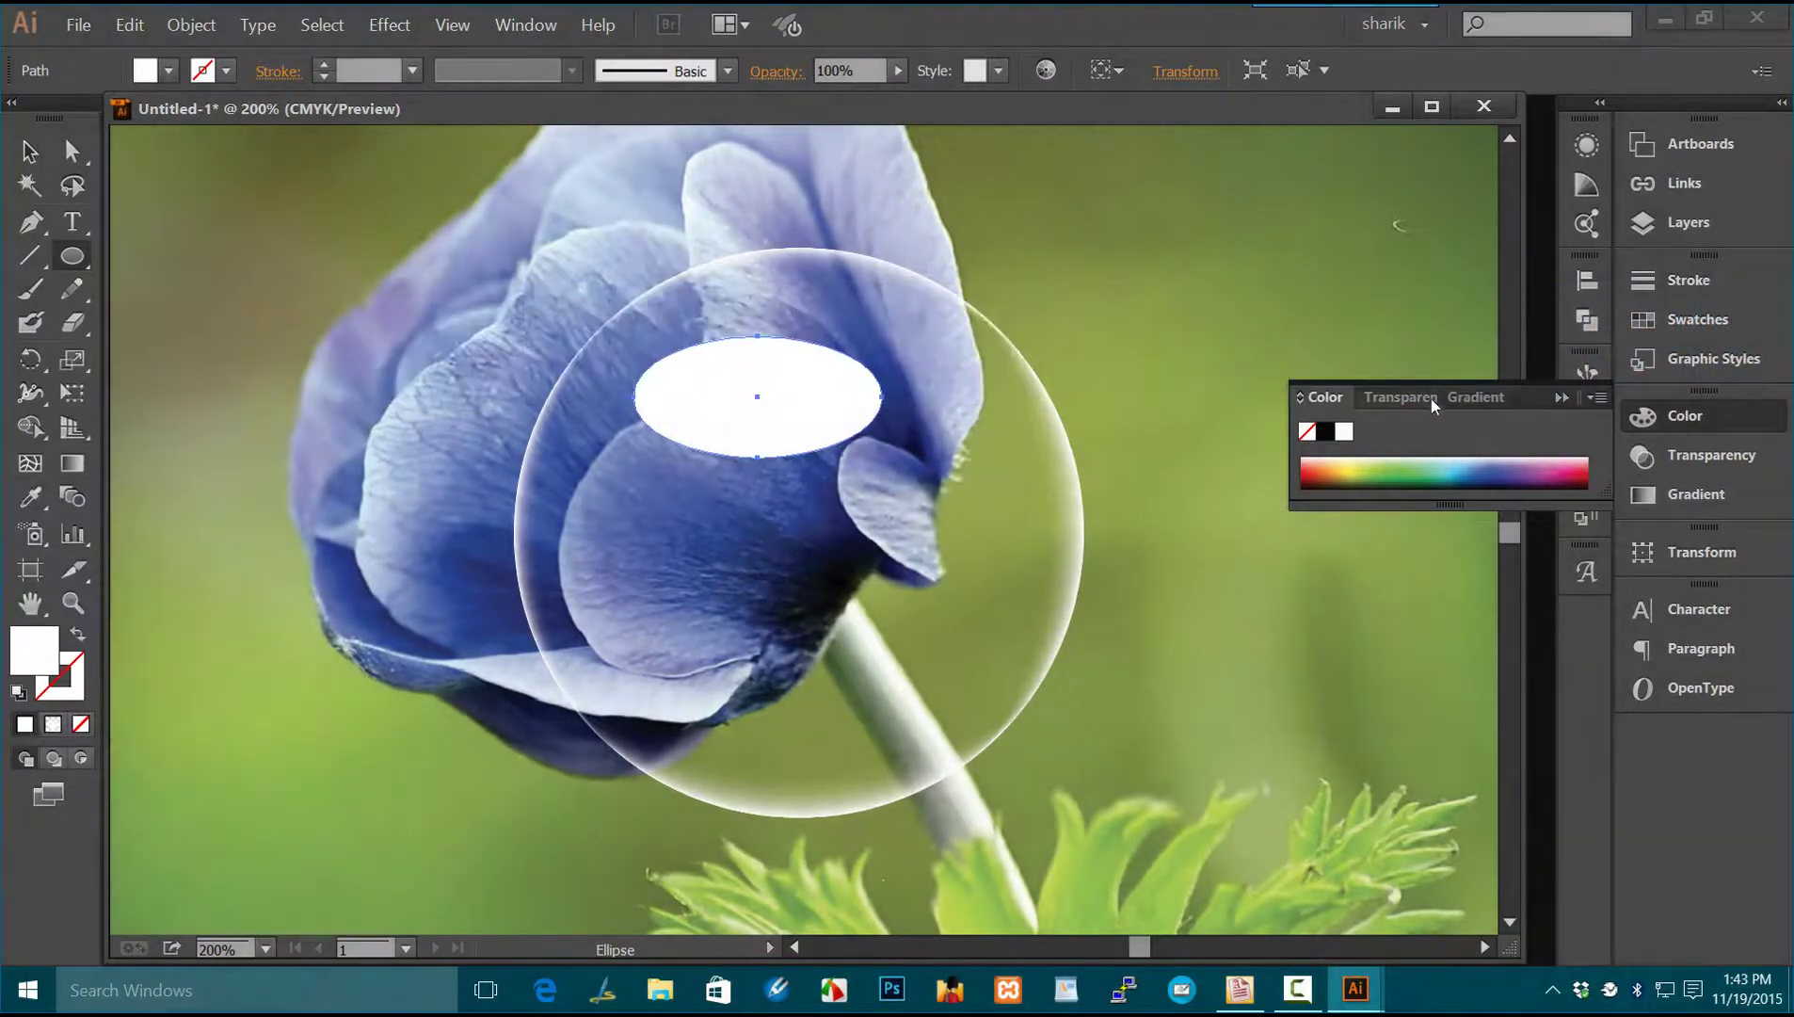
pyautogui.click(1419, 399)
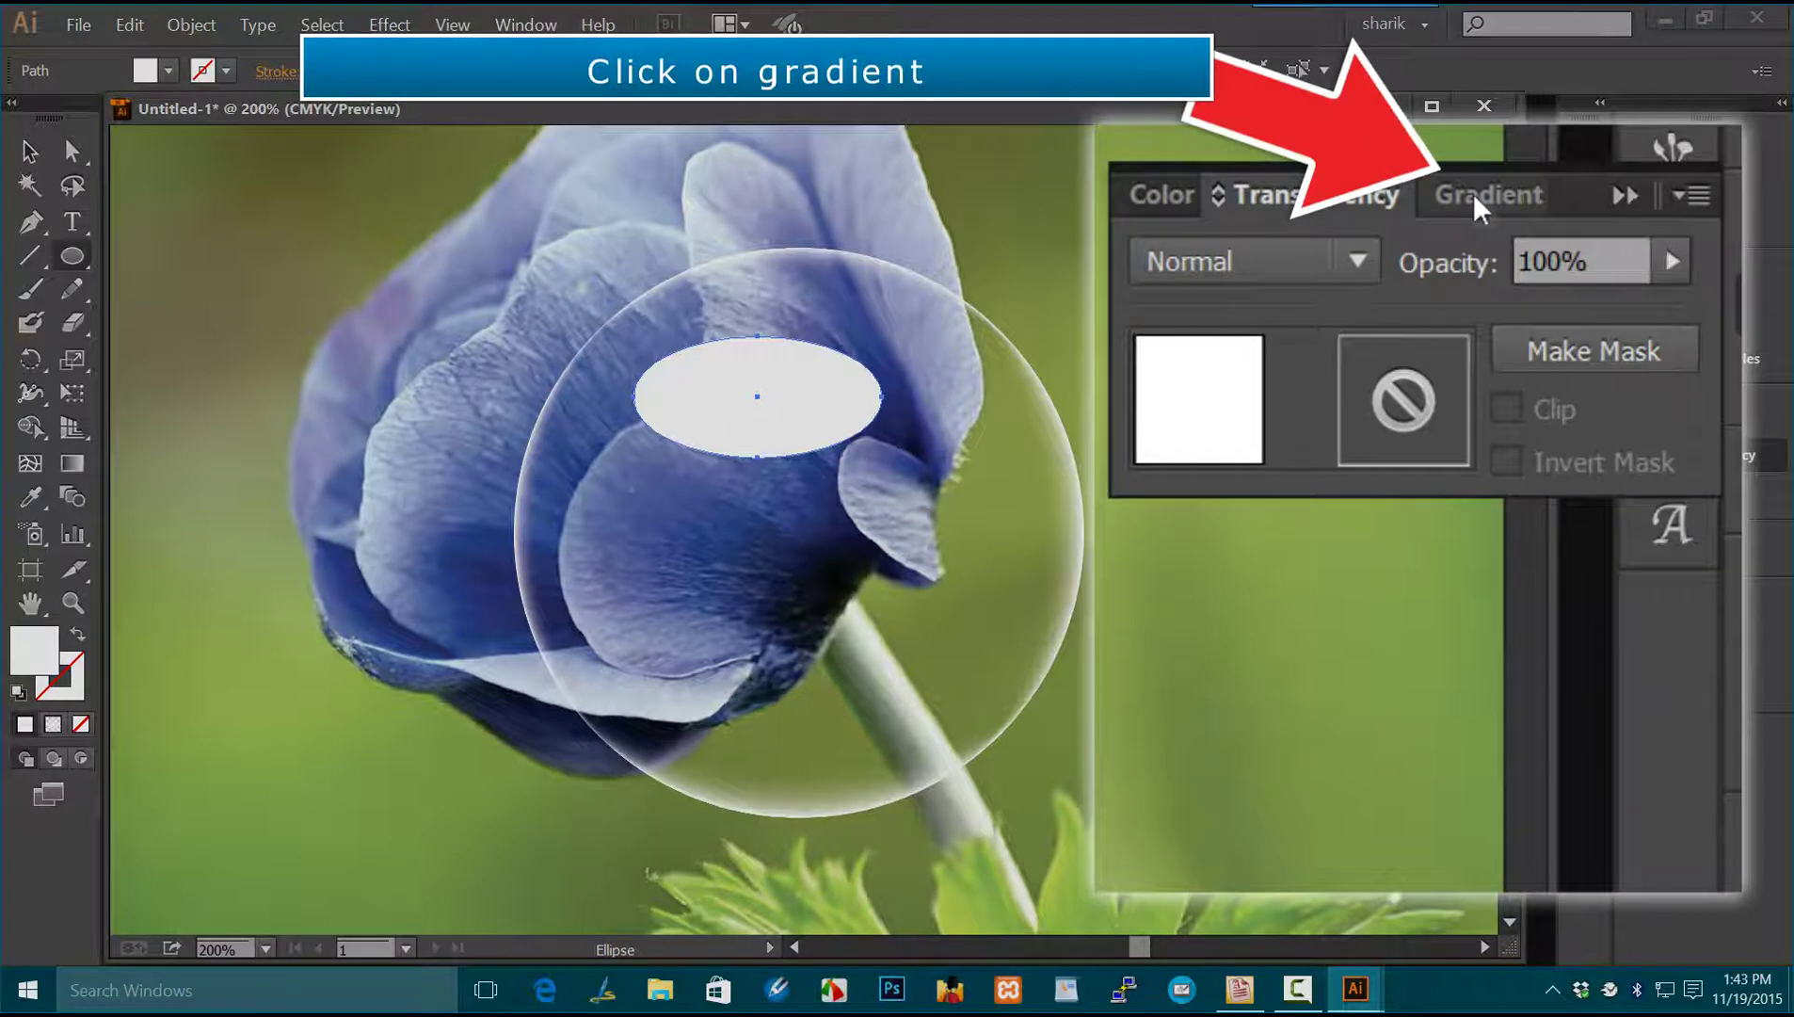
pyautogui.click(1475, 198)
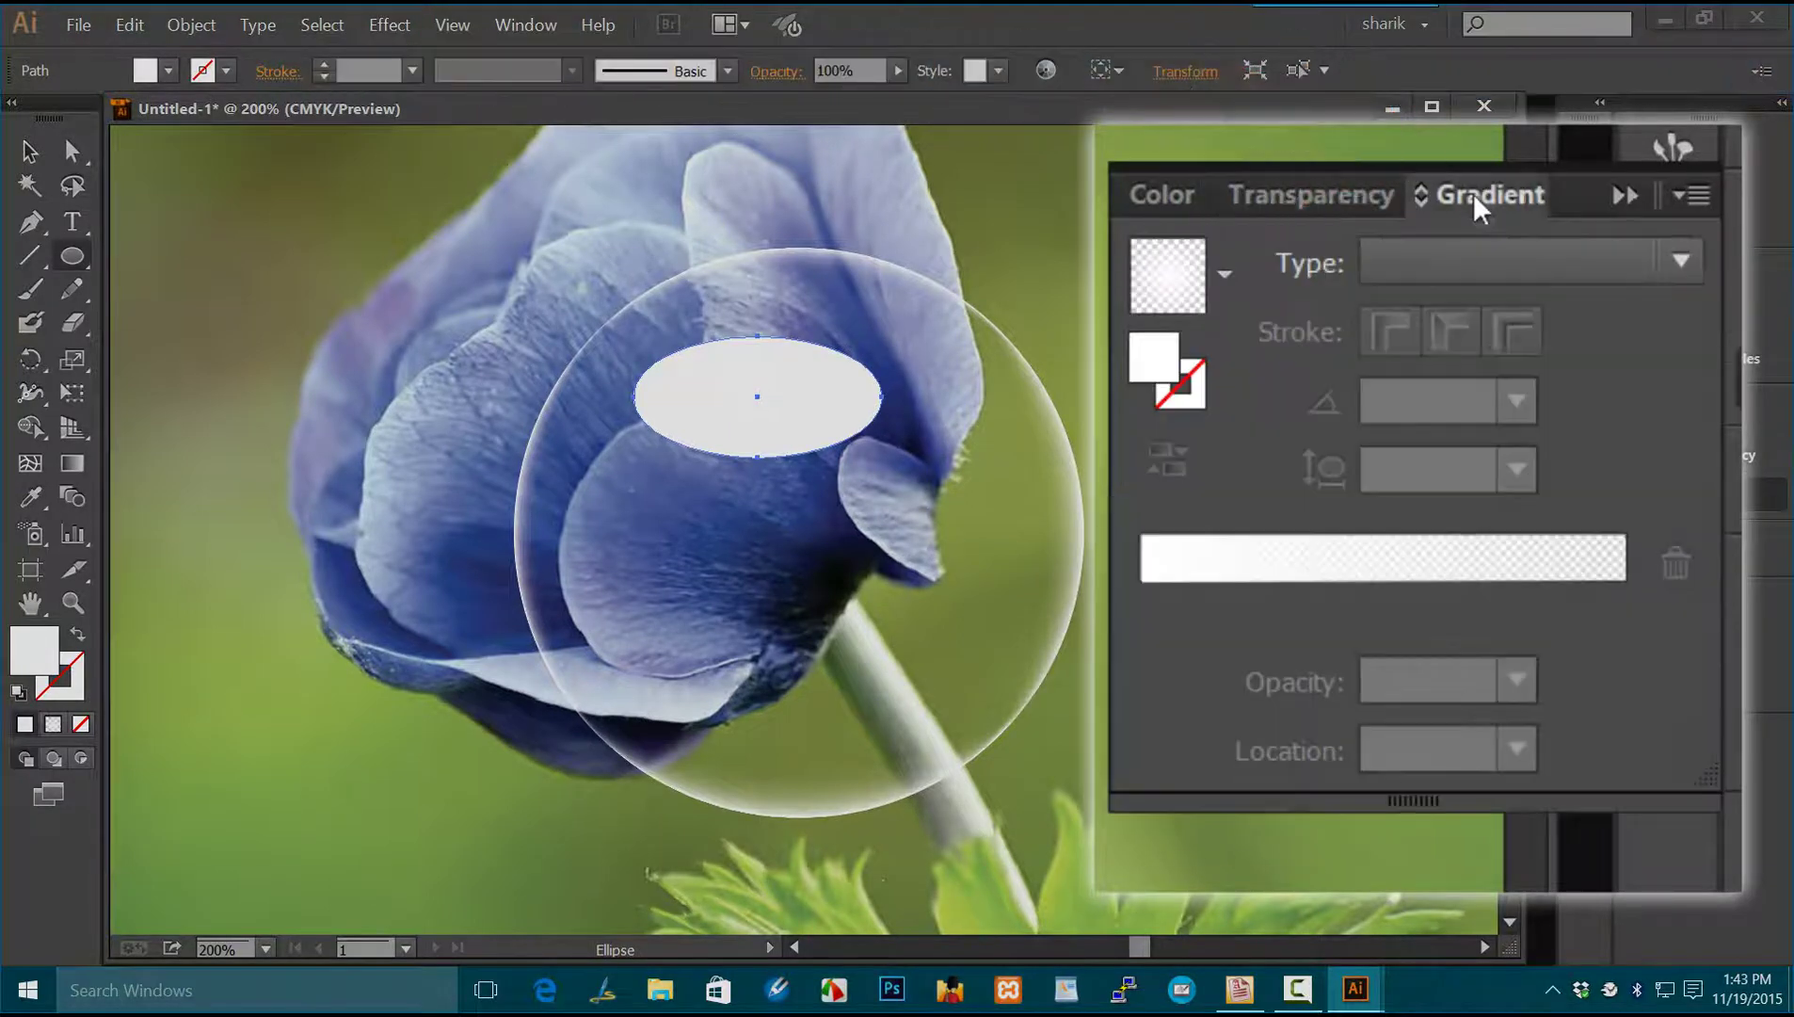
pyautogui.click(1145, 580)
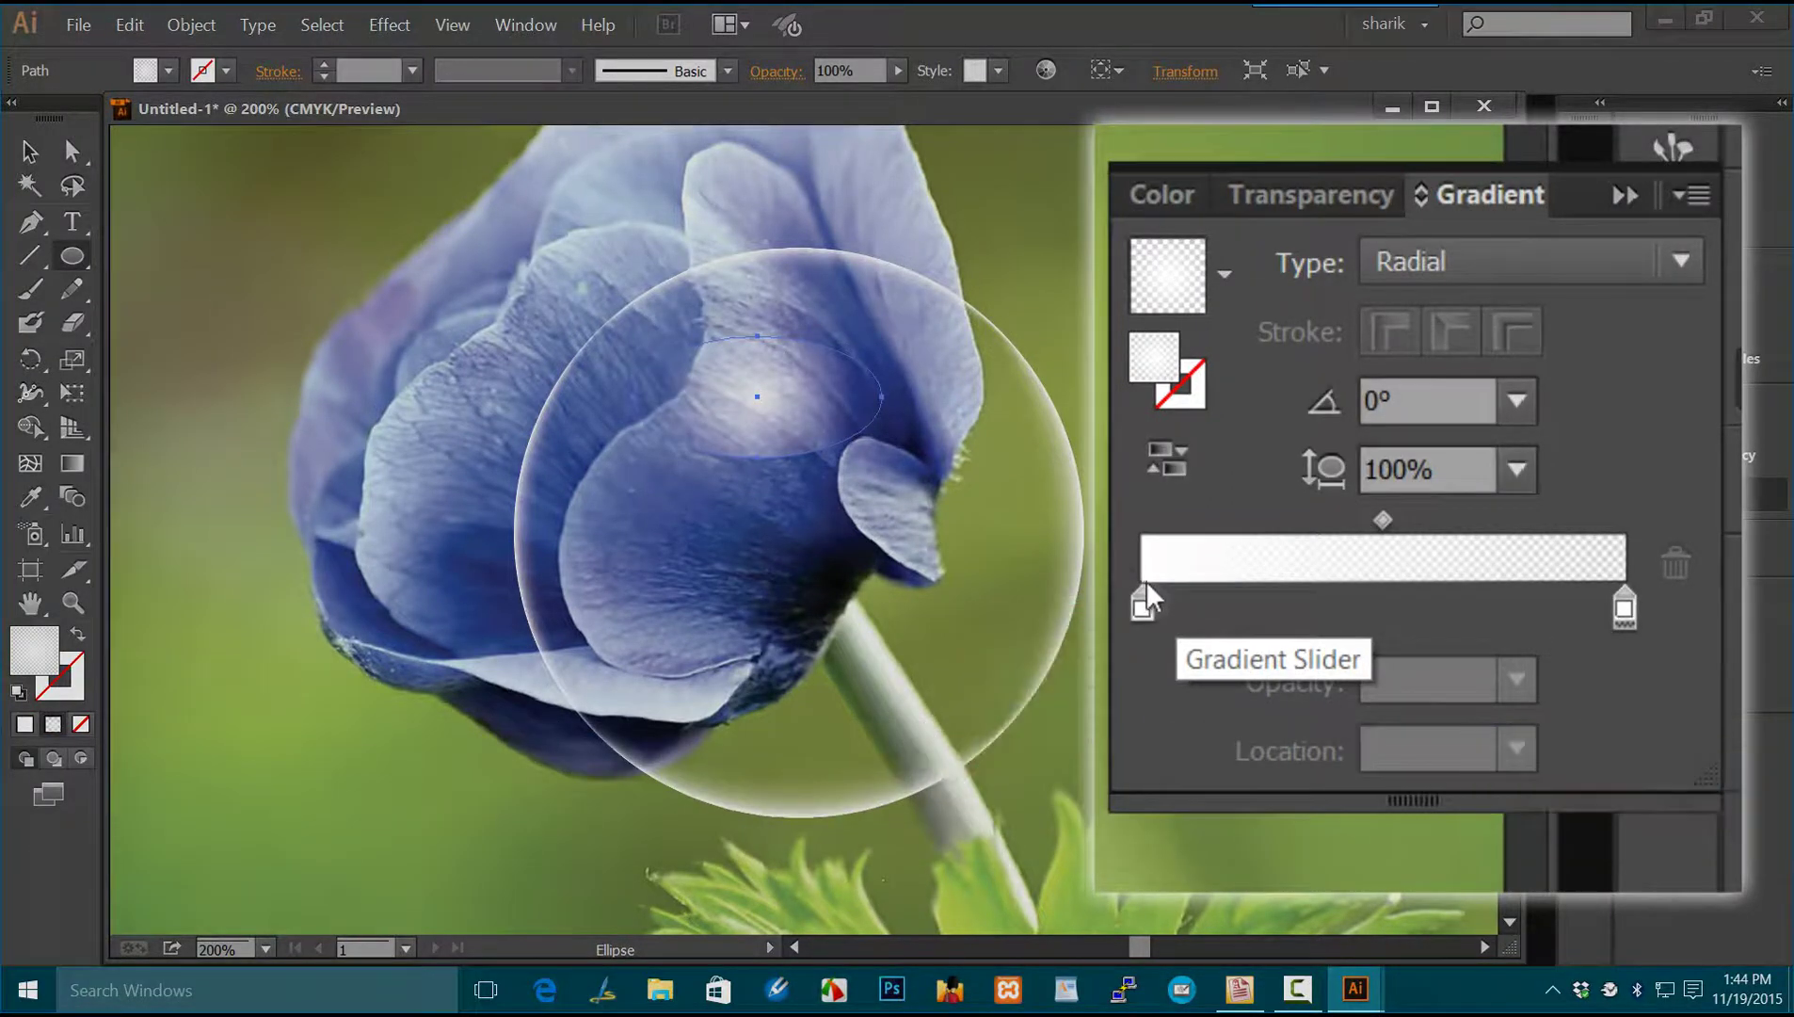
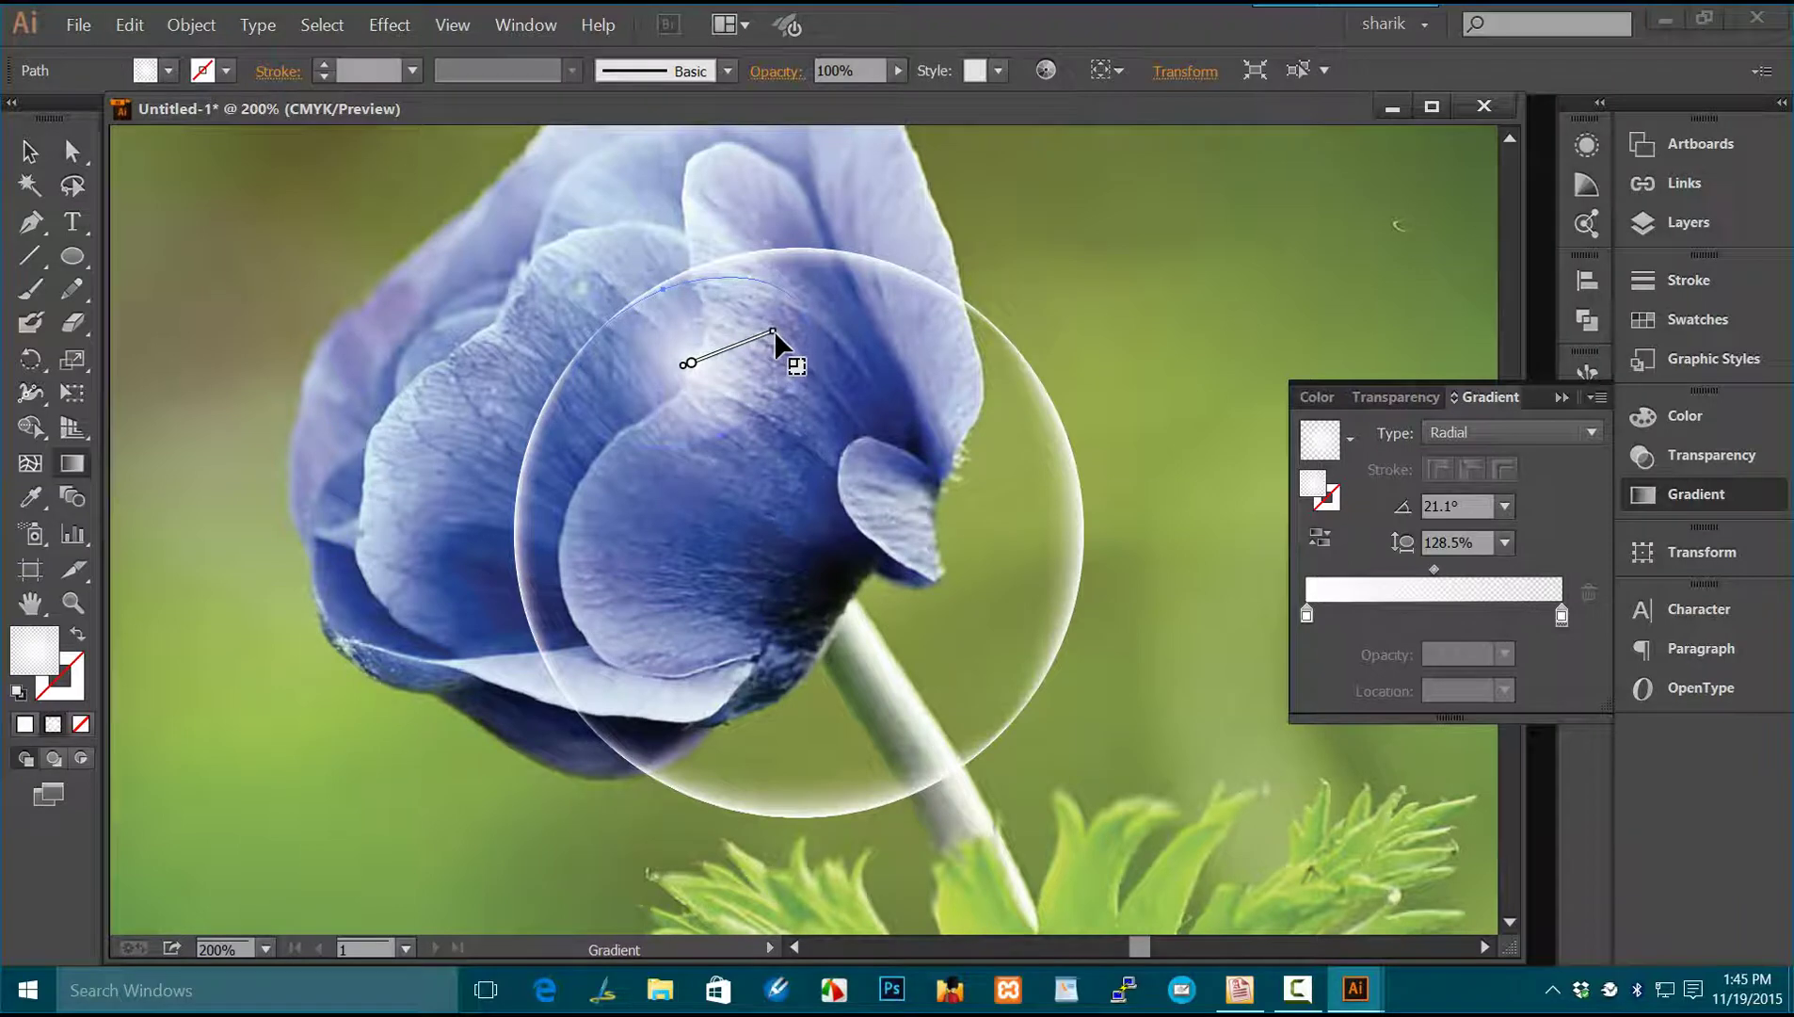
# Step: Shorten the radial gradient slightly inside the tilted highlight ellipse near the sphere's upper-left edge, and deselect the ellipse
pyautogui.moveTo(774, 330); pyautogui.dragTo(759, 335)
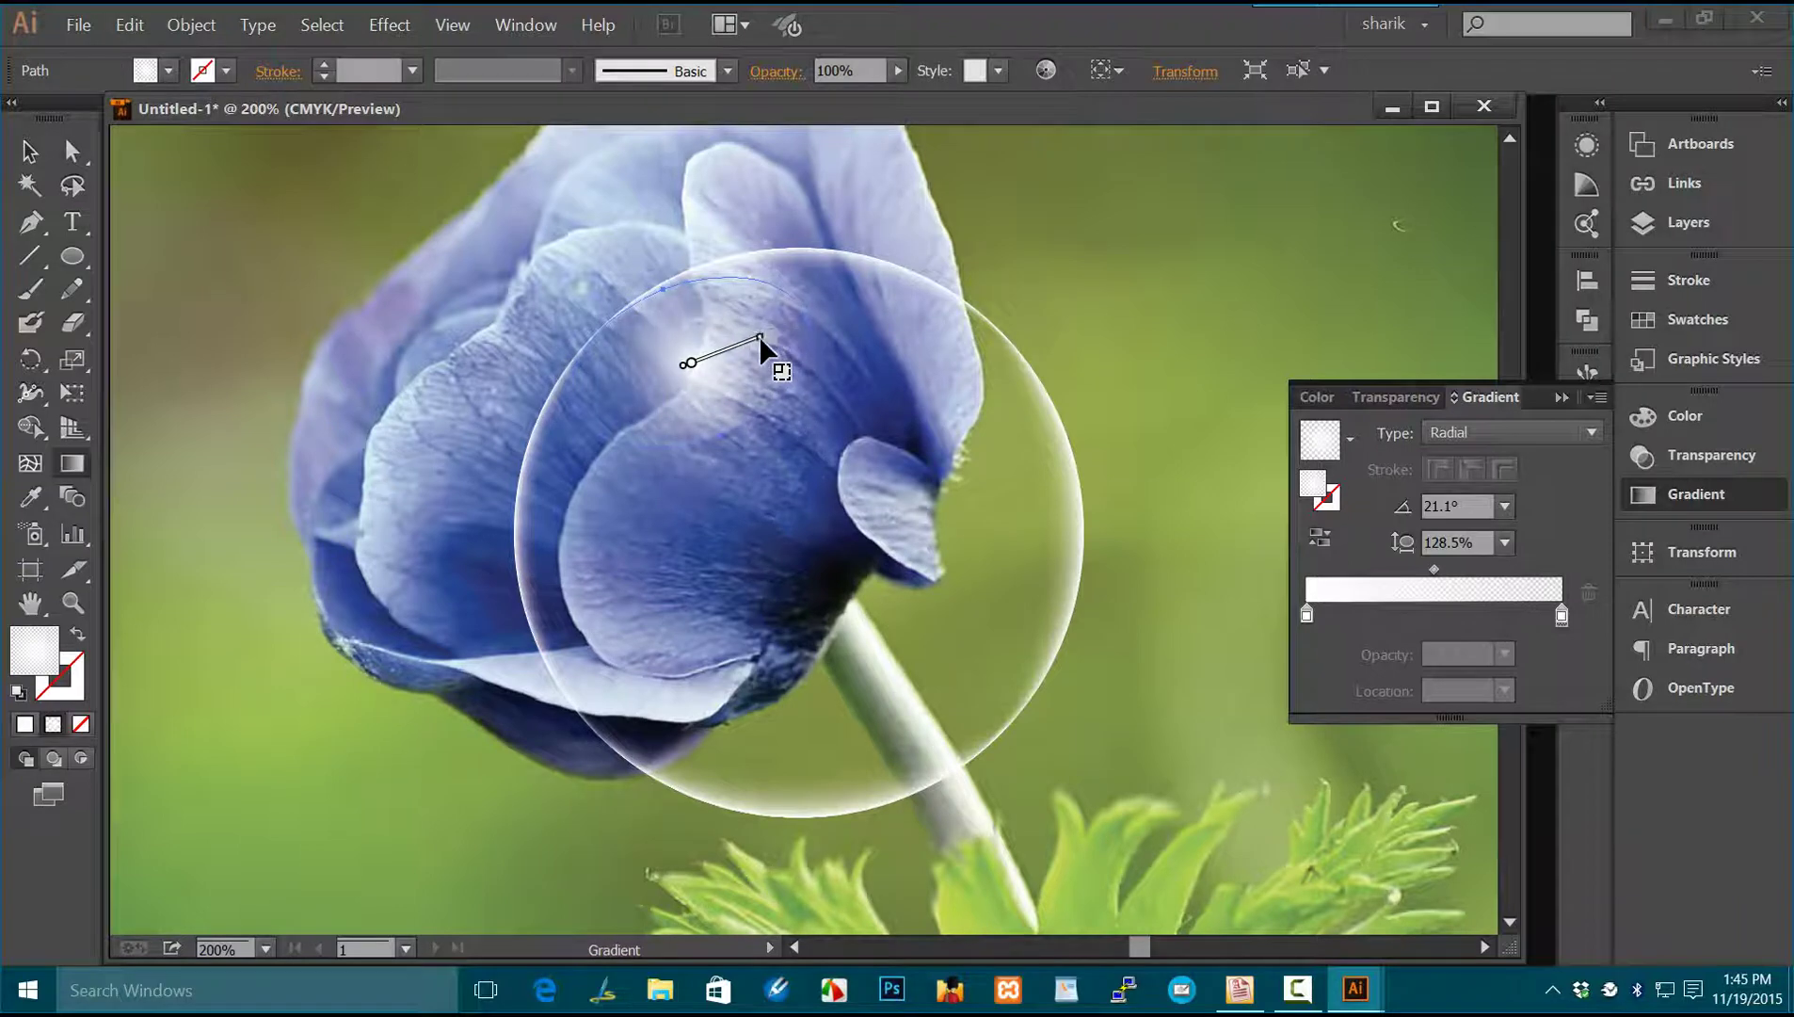
pyautogui.click(19, 154)
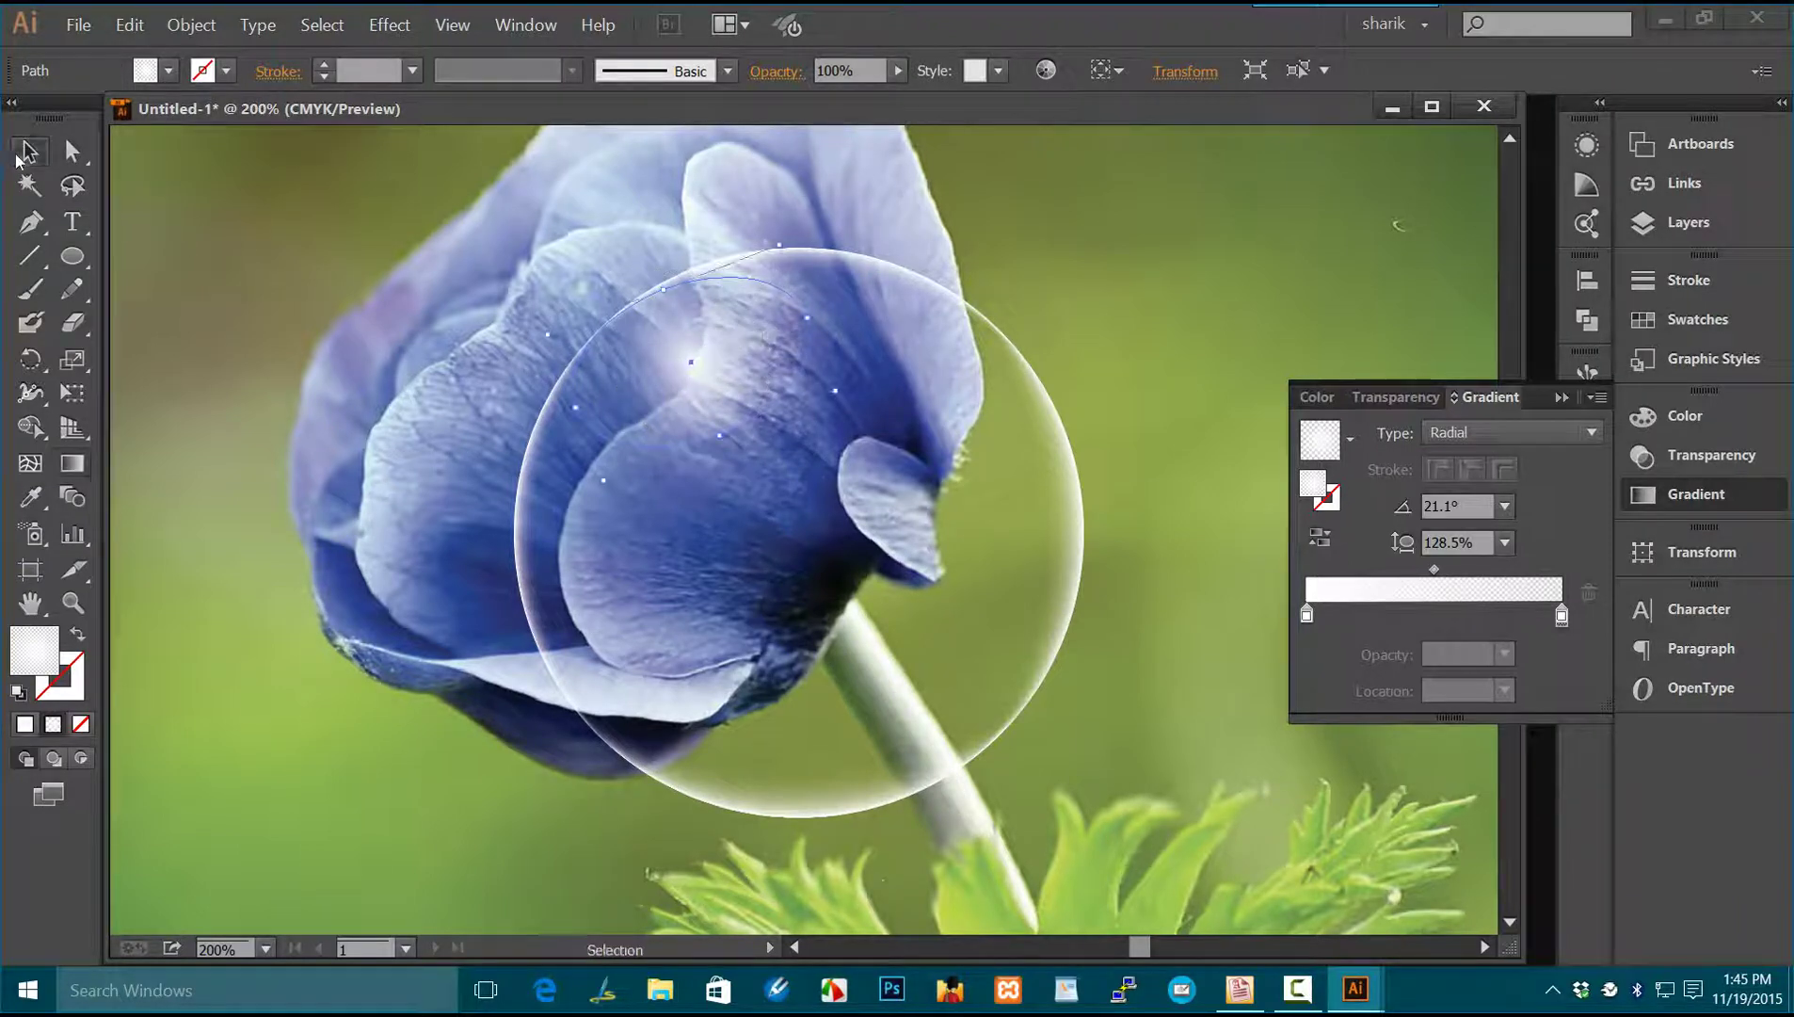
pyautogui.click(189, 203)
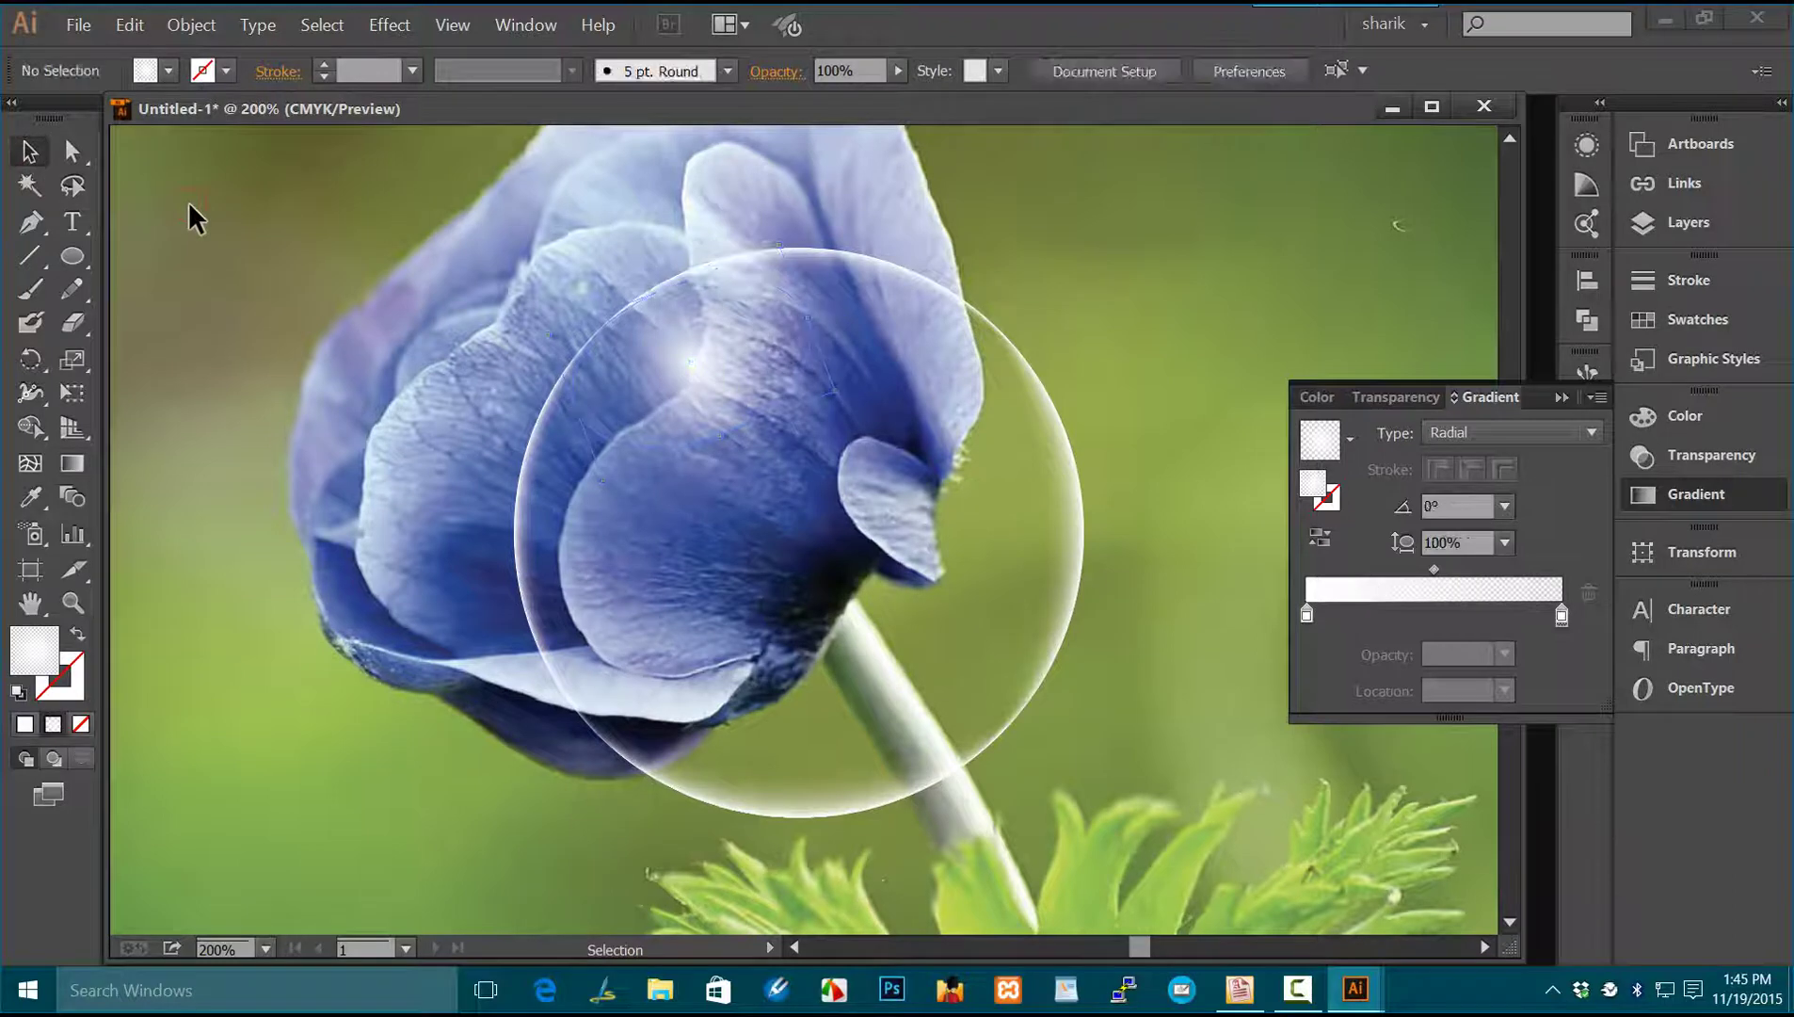
# Step: Copy the highlight ellipse to the sphere's lower edge, rotate the copy slightly clockwise and position it just inside the rim
pyautogui.click(681, 379)
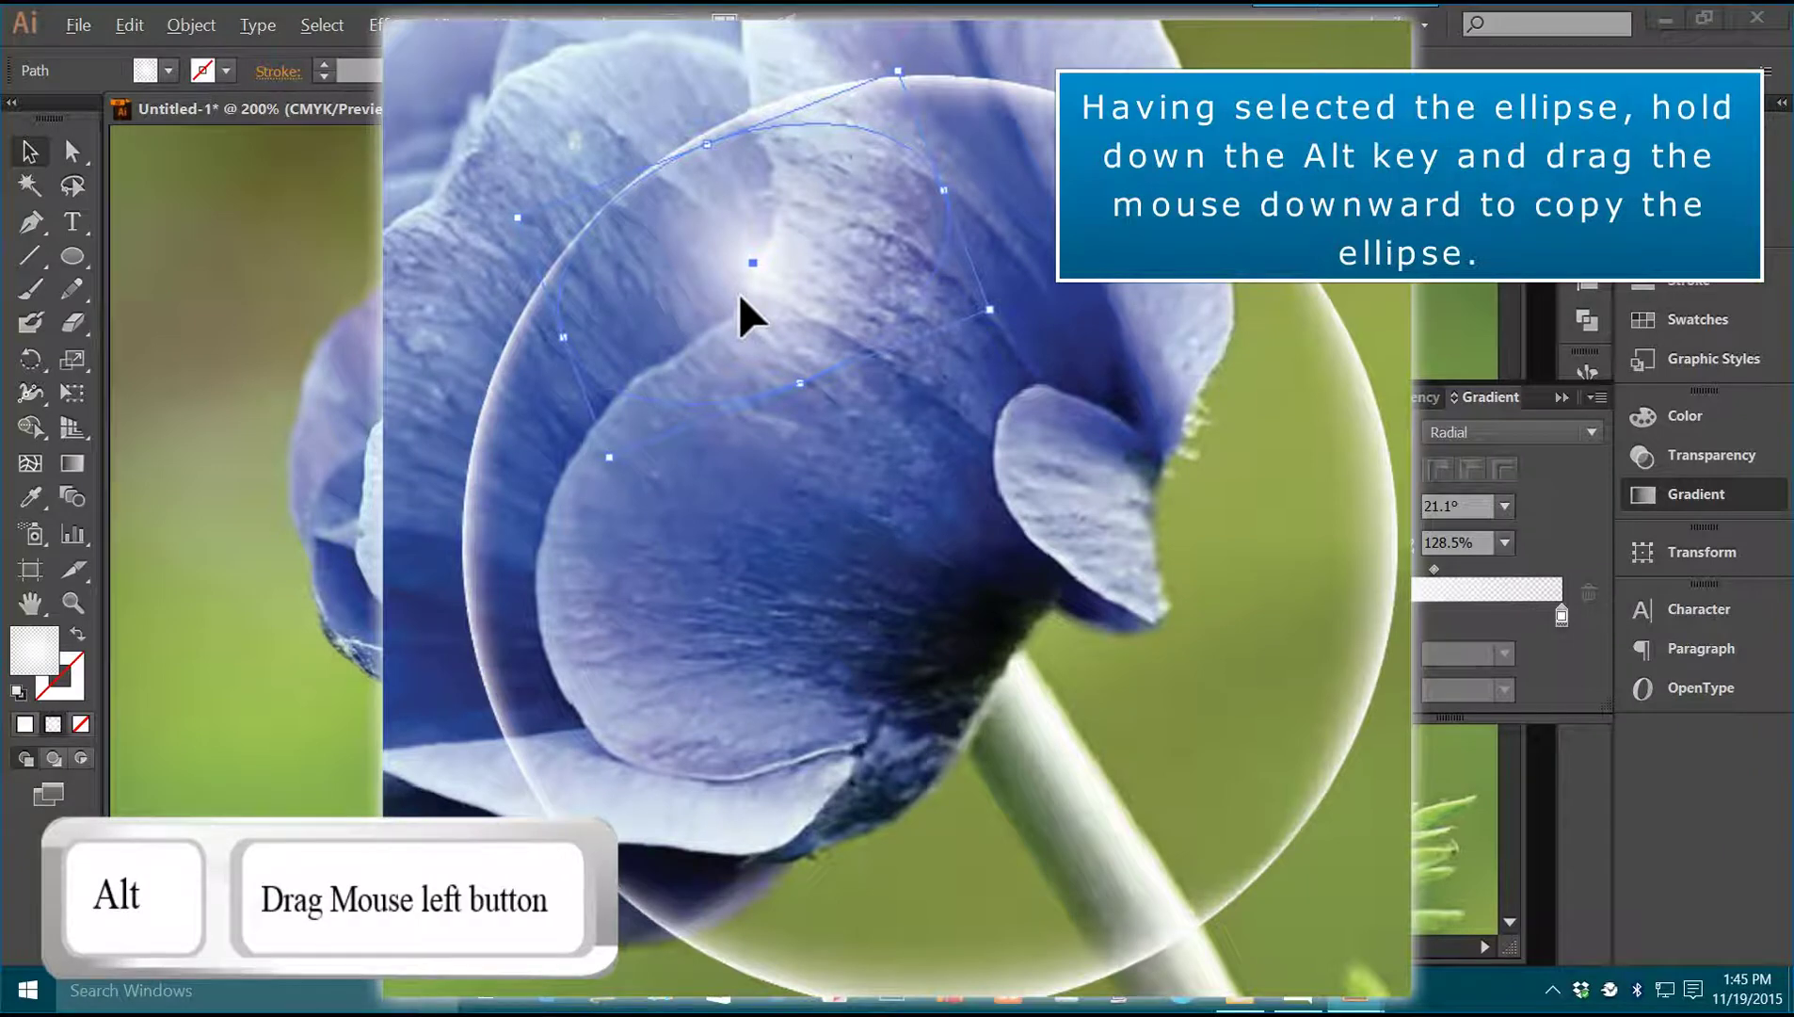
pyautogui.moveTo(739, 293); pyautogui.dragTo(1061, 860)
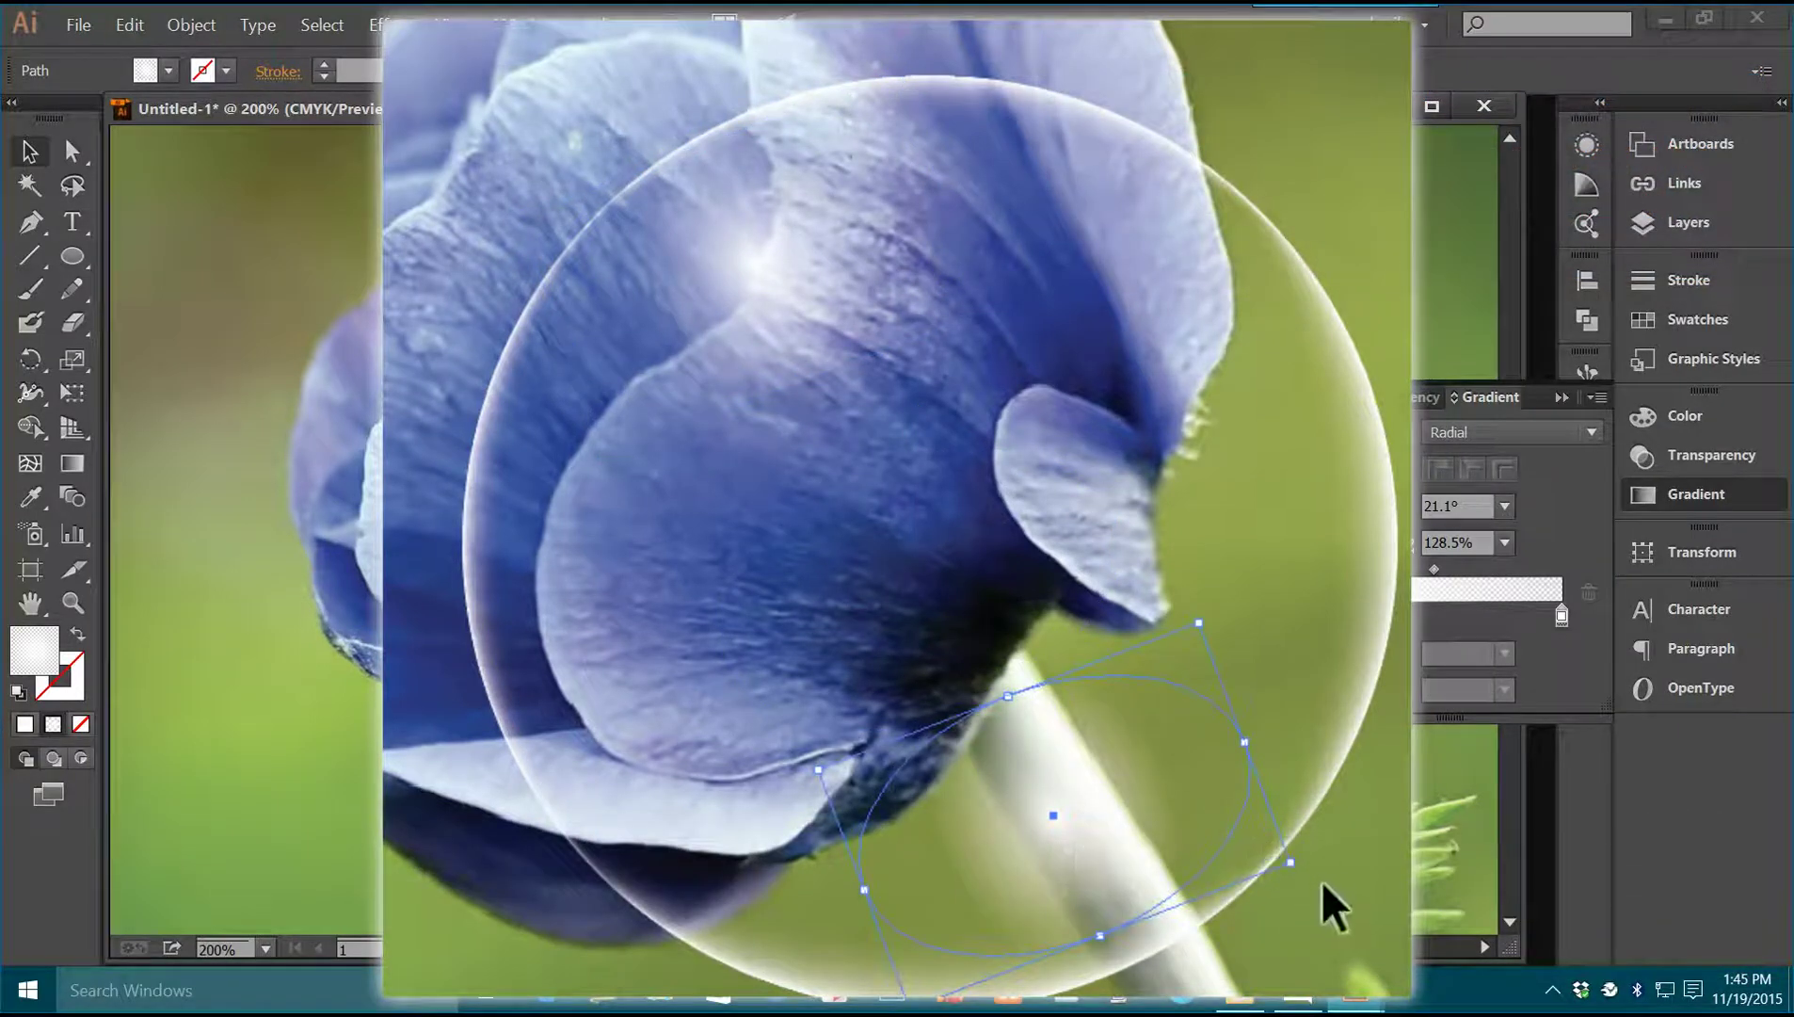
pyautogui.moveTo(1297, 877); pyautogui.dragTo(1277, 896)
pyautogui.moveTo(1166, 814); pyautogui.dragTo(1074, 867)
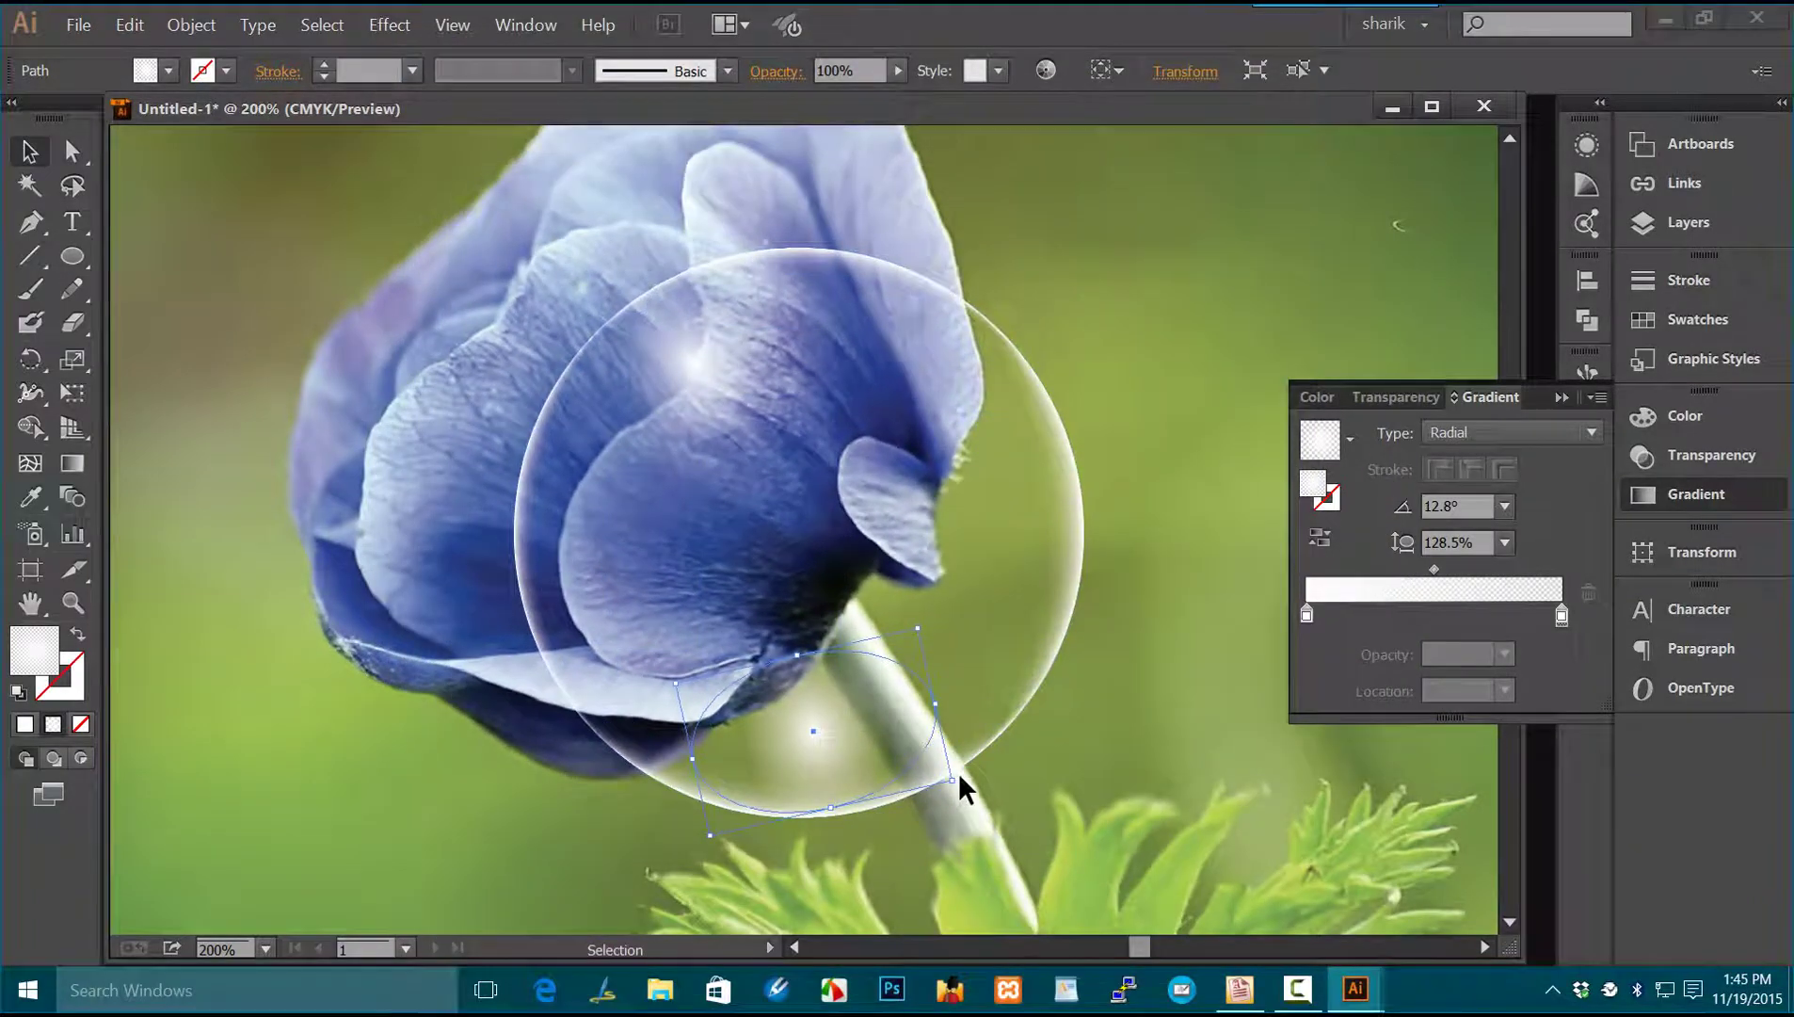
pyautogui.click(950, 789)
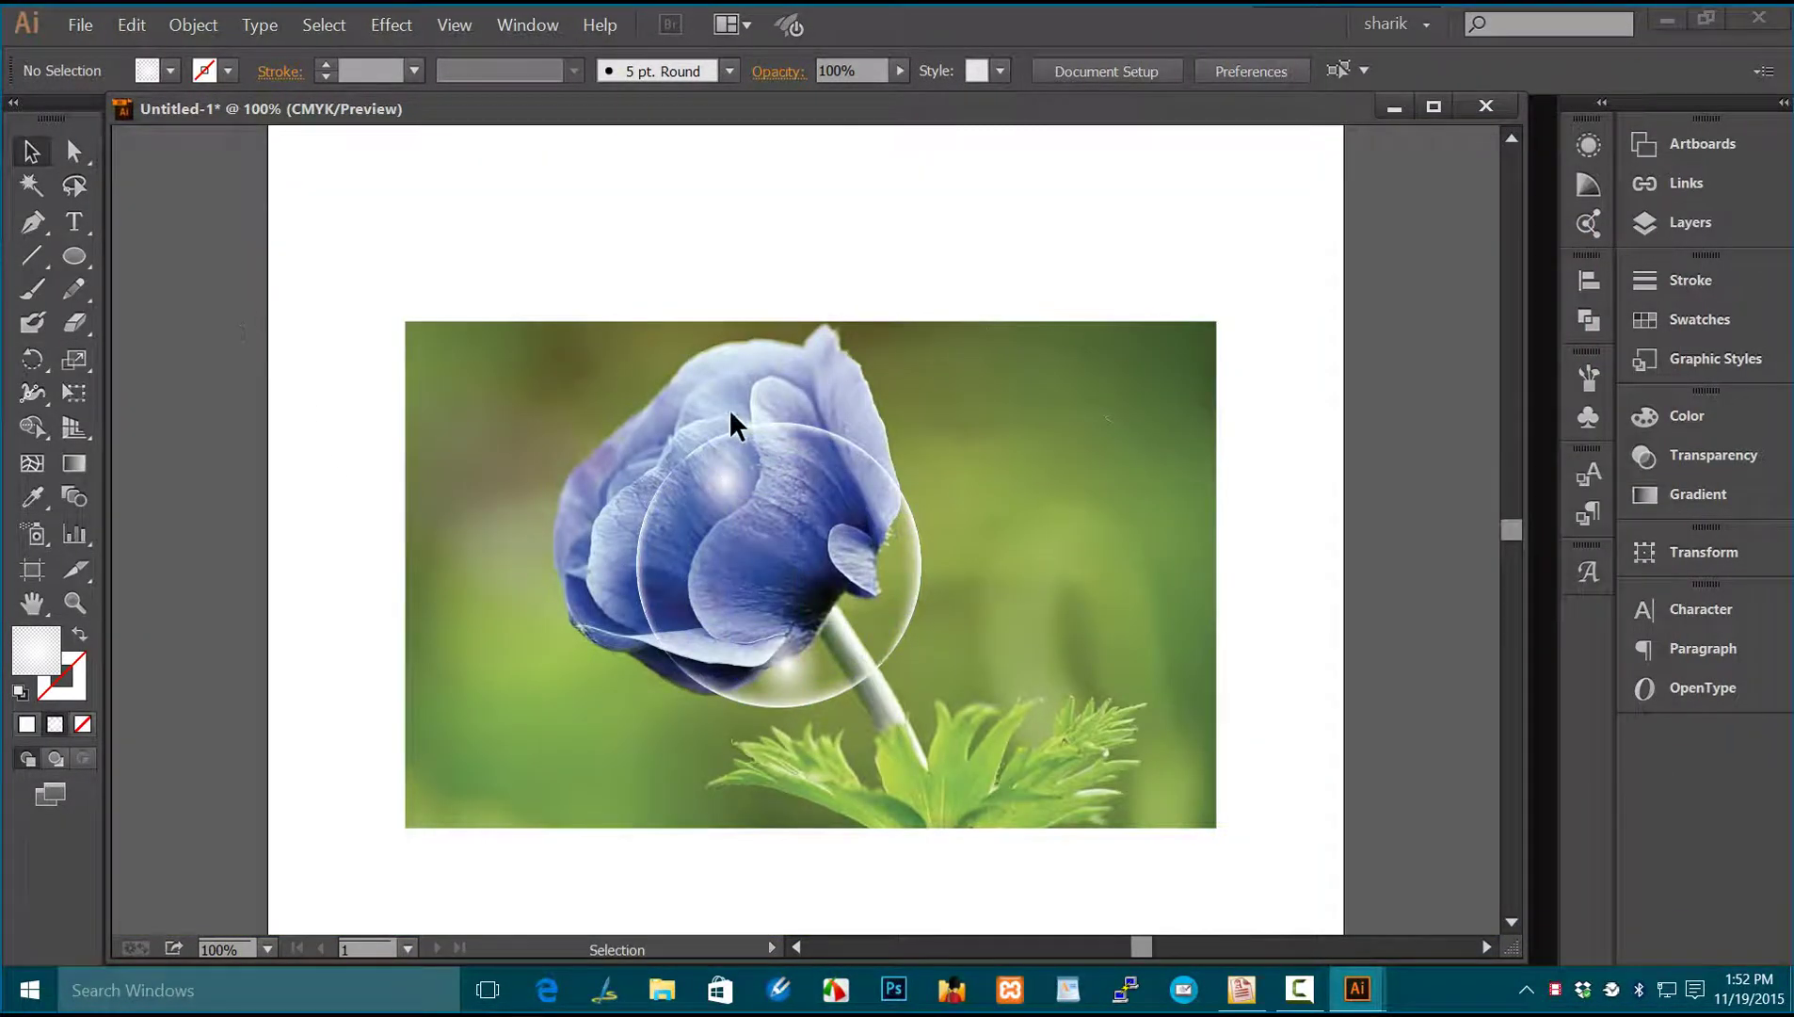
pyautogui.moveTo(603, 394); pyautogui.dragTo(854, 623)
pyautogui.click(1038, 660)
pyautogui.hotkey('ctrl', 'shift', 'a')
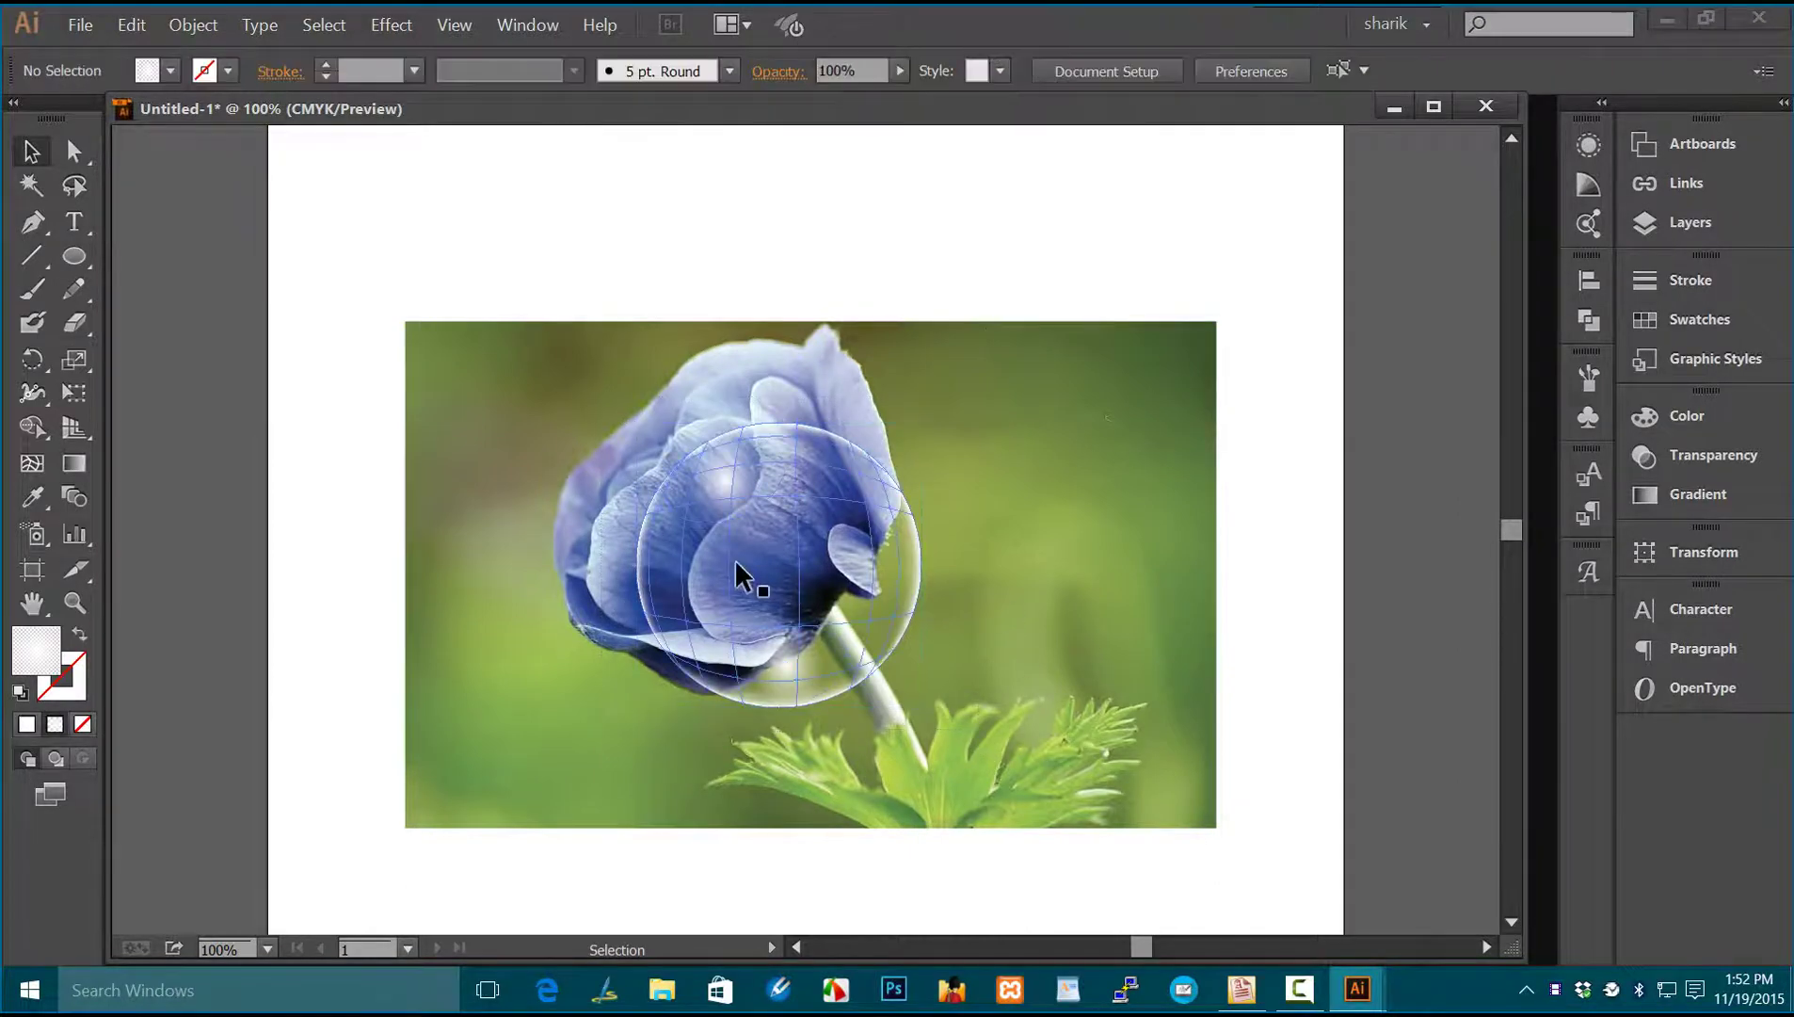
# Step: Ungroup the sphere so its mesh circle and highlights are separate objects, and clear the selection
pyautogui.click(660, 553)
pyautogui.rightClick(646, 530)
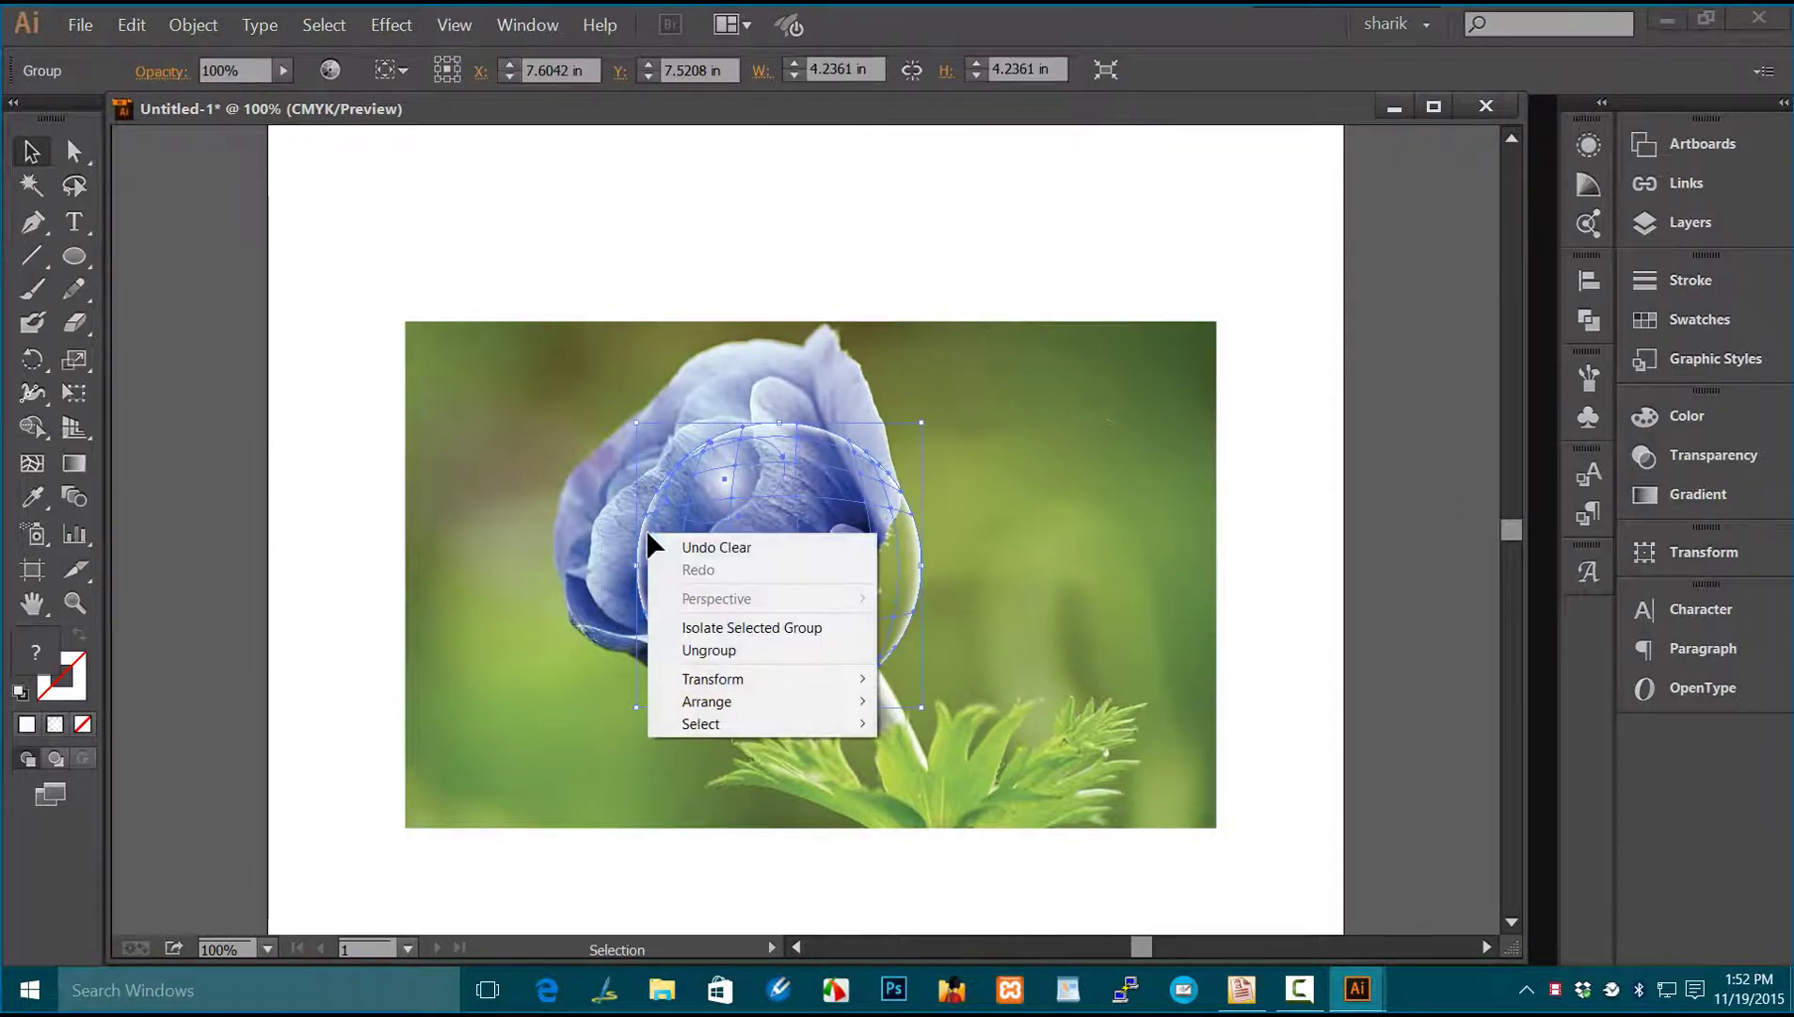
pyautogui.click(708, 649)
pyautogui.hotkey('ctrl', 'shift', 'a')
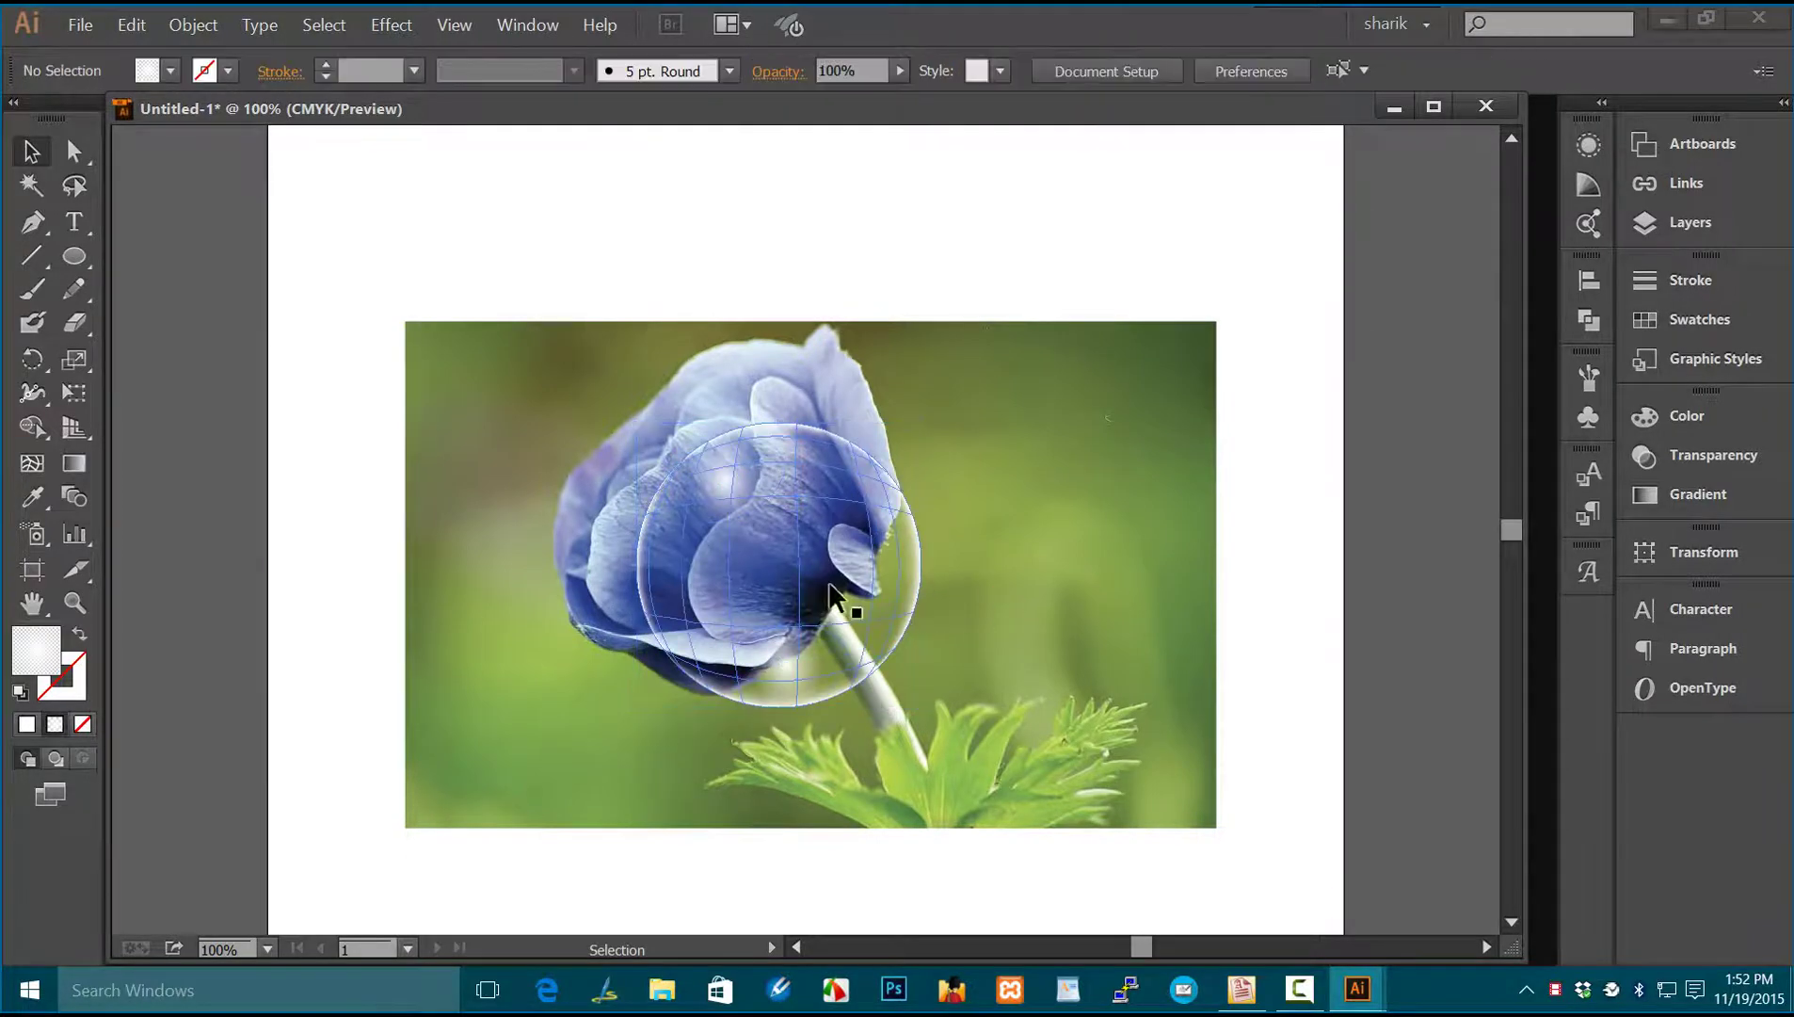
# Step: Duplicate the mesh circle beside the flower and scale the copy about its center to 3.125 in wide and high
pyautogui.click(654, 554)
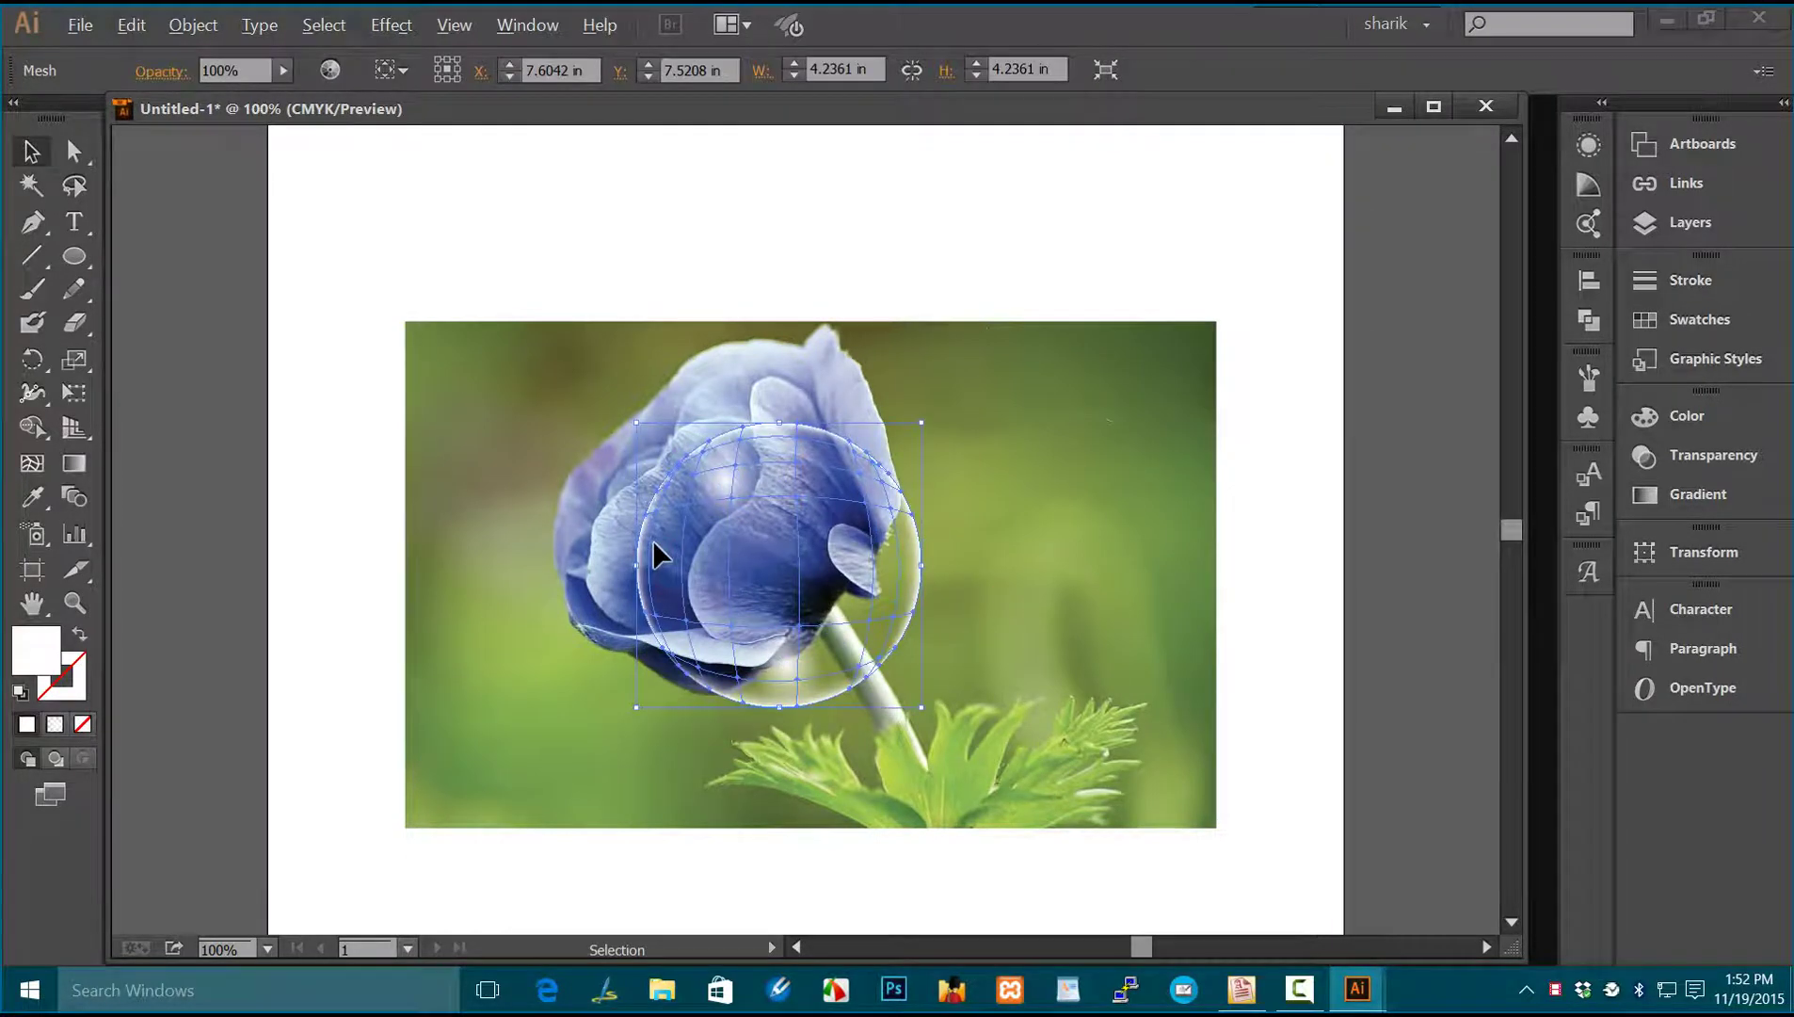
pyautogui.moveTo(651, 540); pyautogui.dragTo(956, 522)
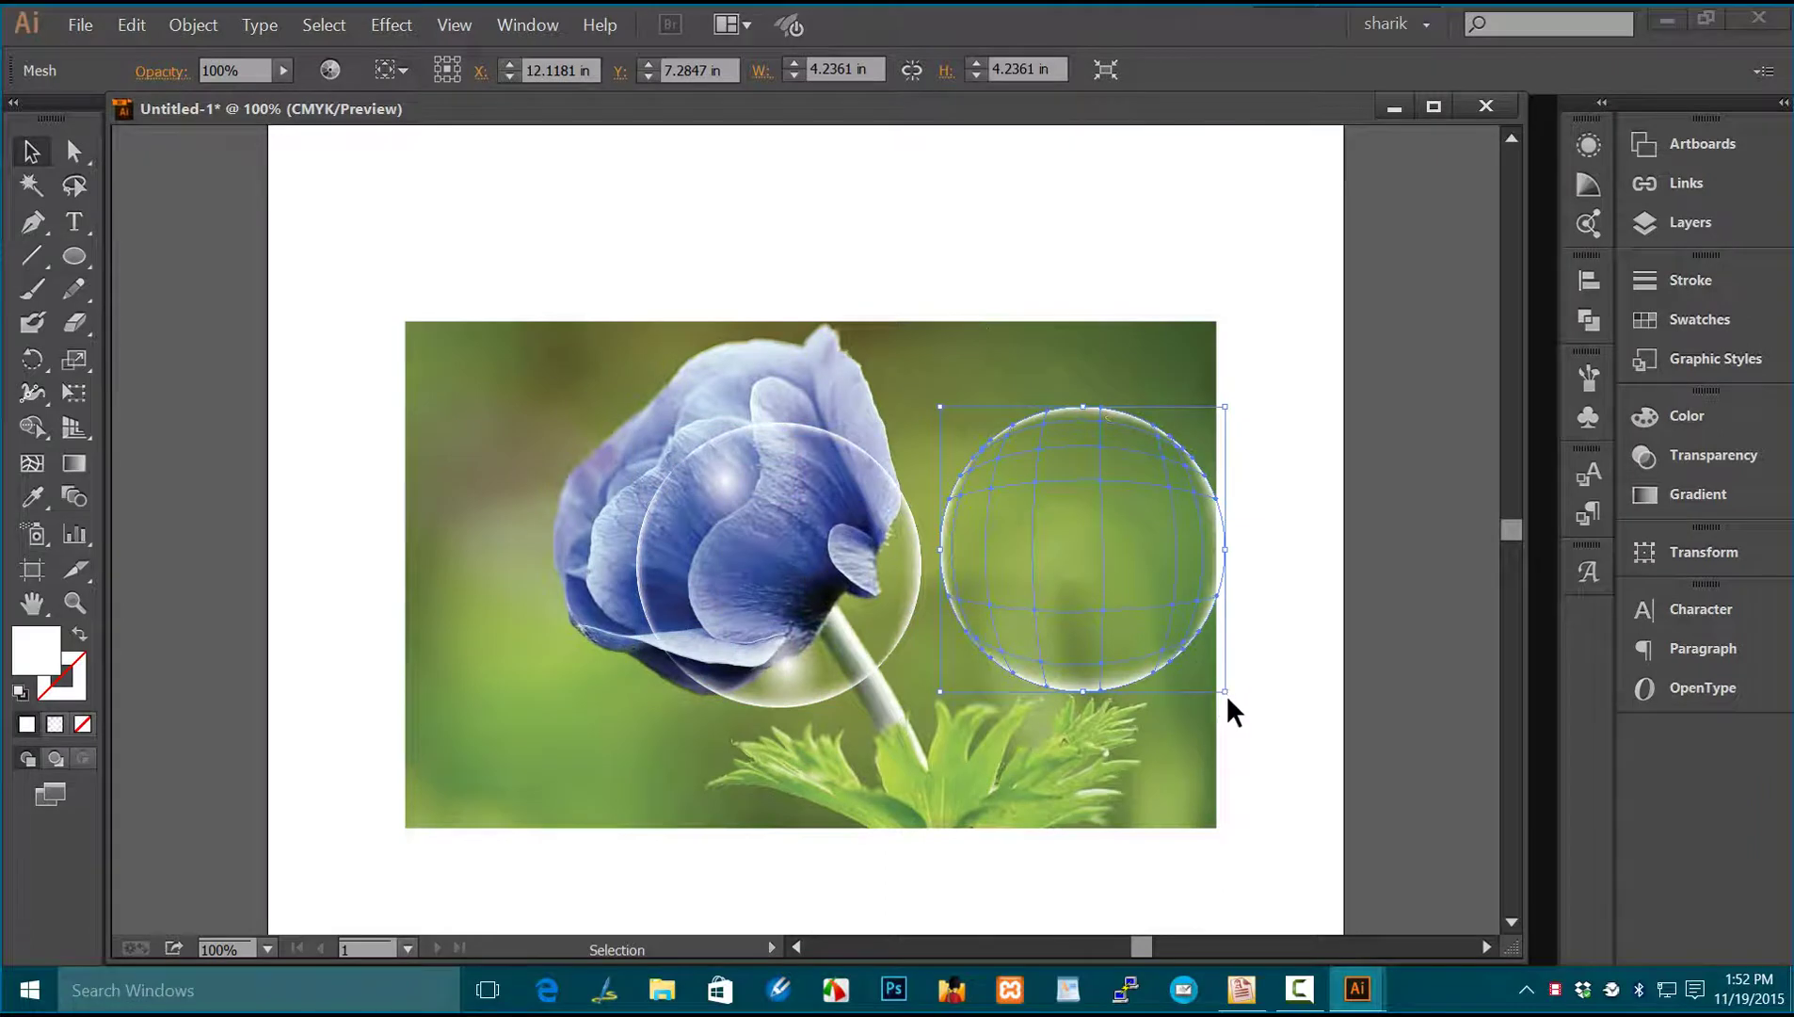
pyautogui.moveTo(1222, 686); pyautogui.dragTo(1187, 653)
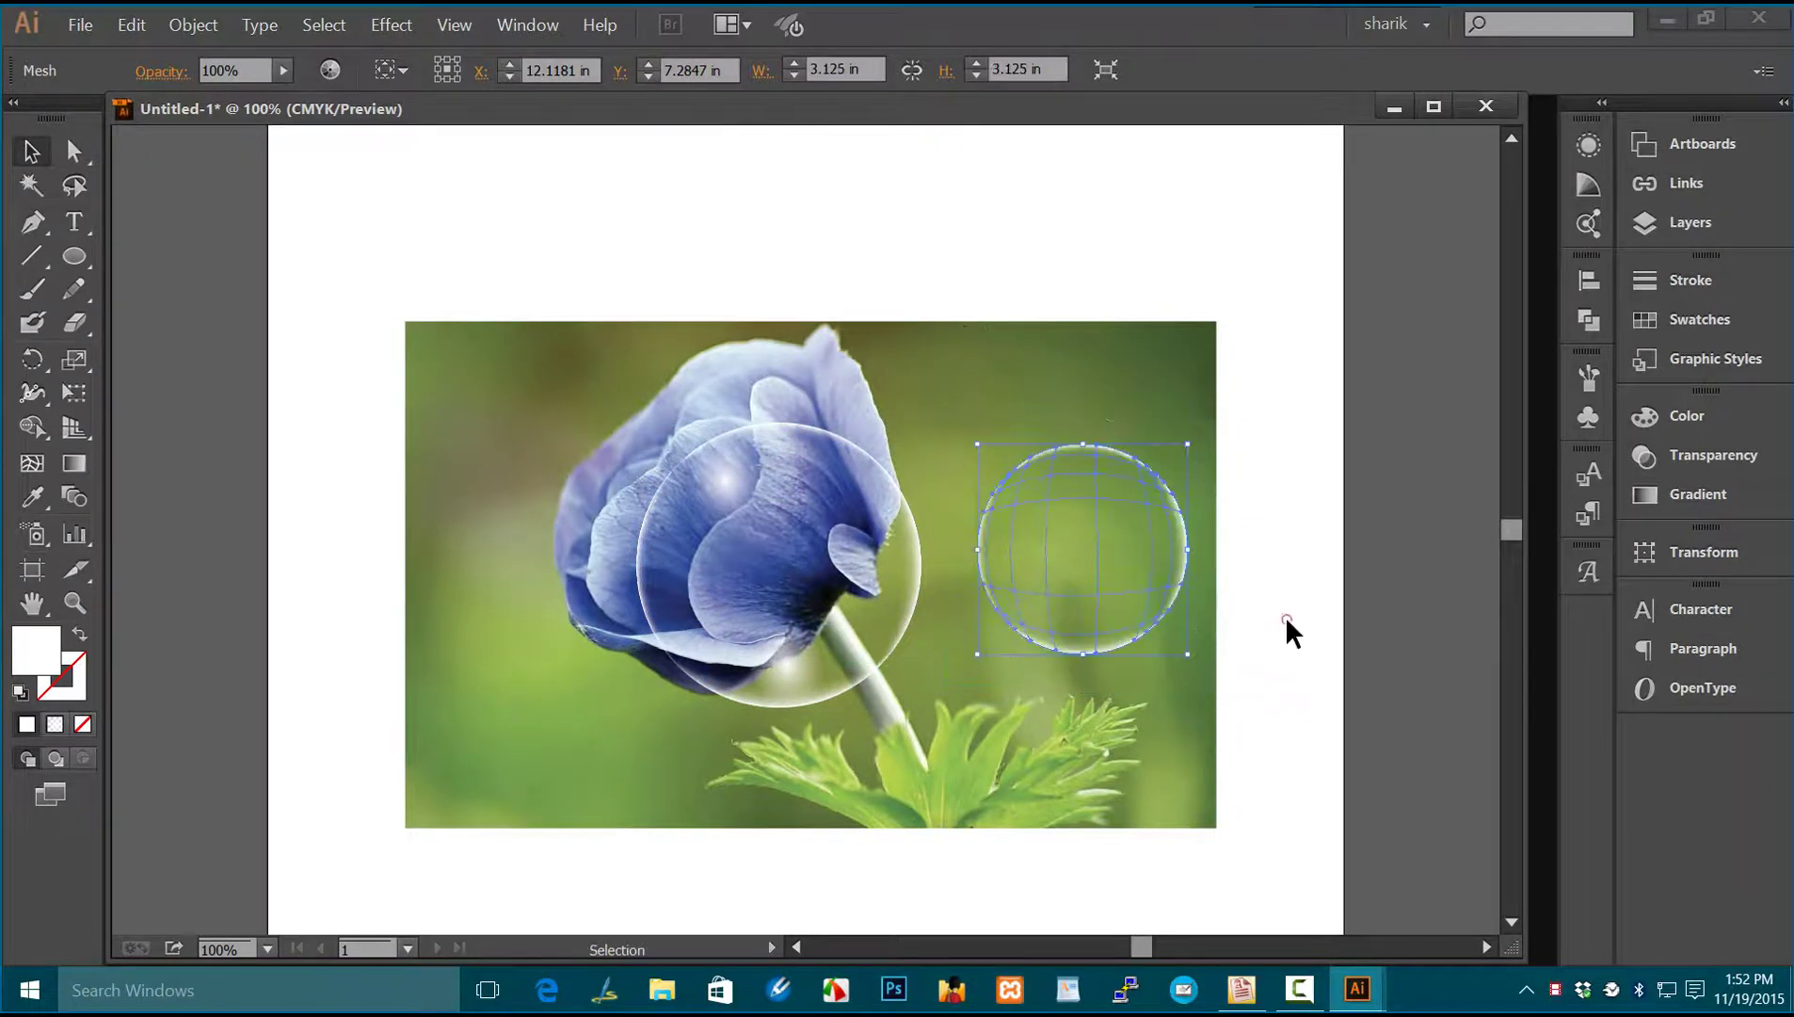
# Step: Rotate the smaller mesh circle about 45 degrees clockwise so its mesh lines run diagonally, and deselect it
pyautogui.click(1285, 616)
pyautogui.click(1150, 546)
pyautogui.moveTo(1196, 662); pyautogui.dragTo(1090, 725)
pyautogui.click(1243, 700)
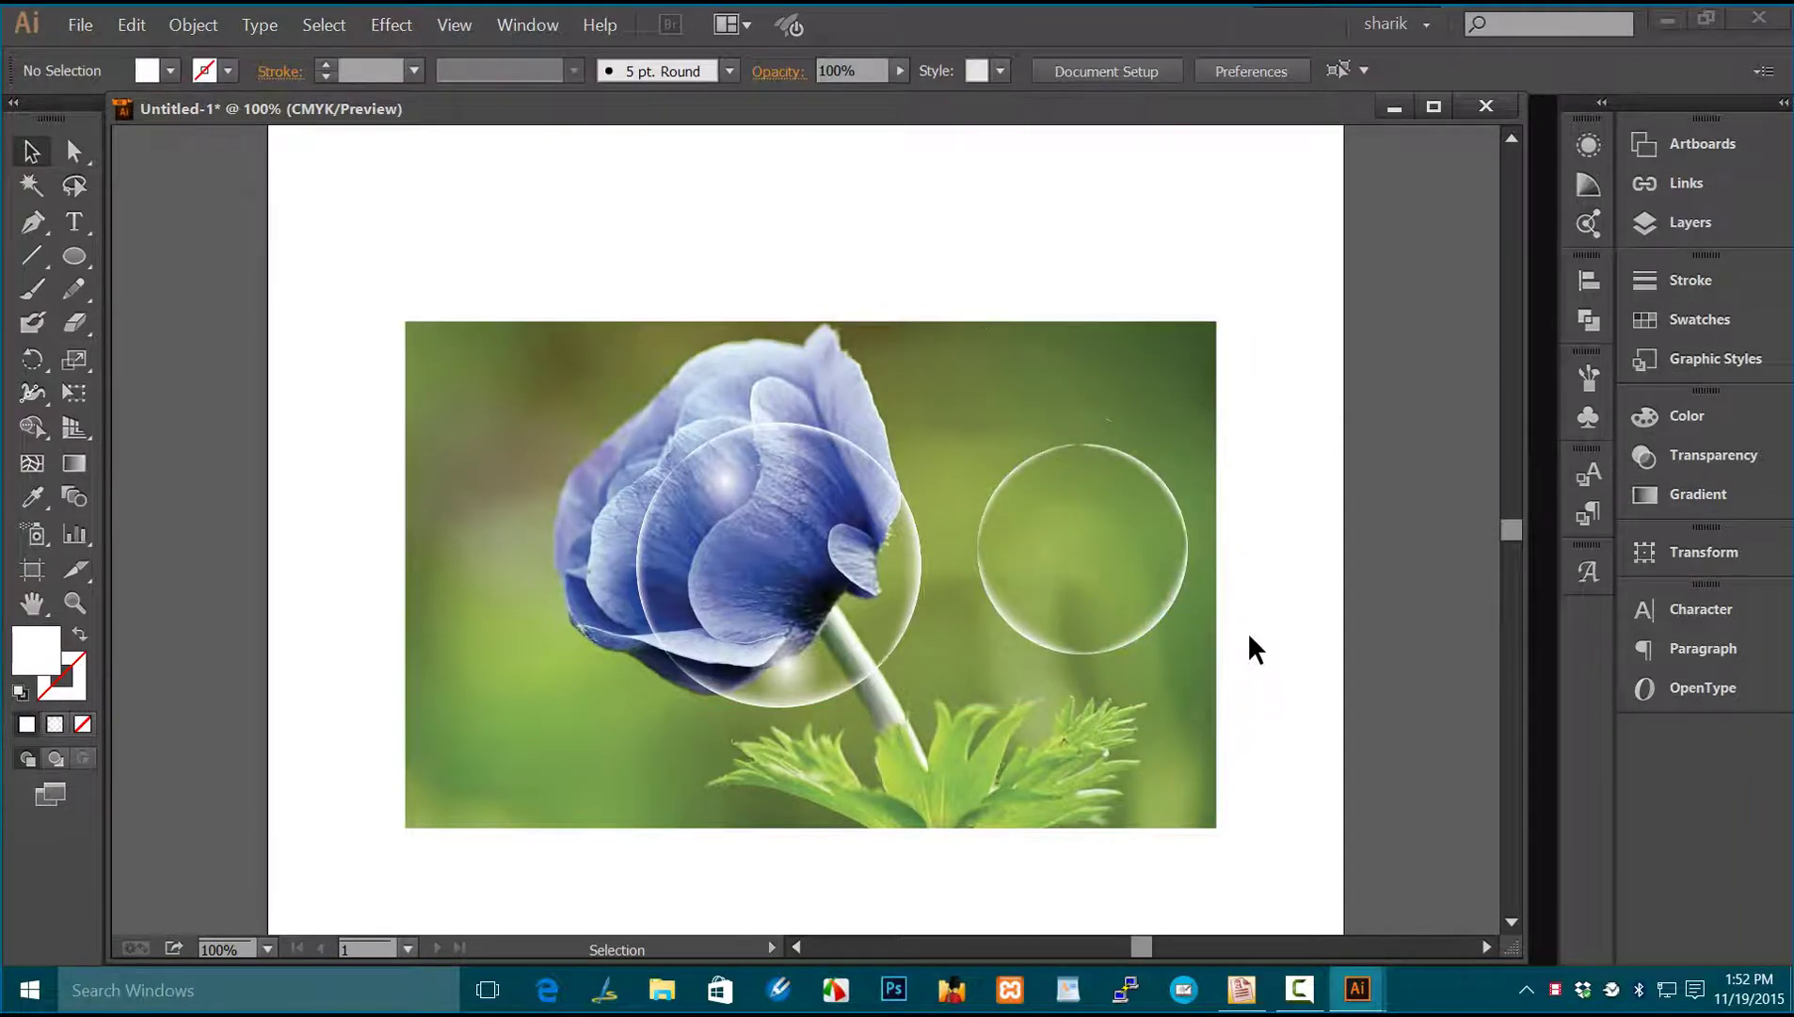
# Step: Set the mesh node just inside the smaller circle's upper-left edge to 55% opacity
pyautogui.press('z')
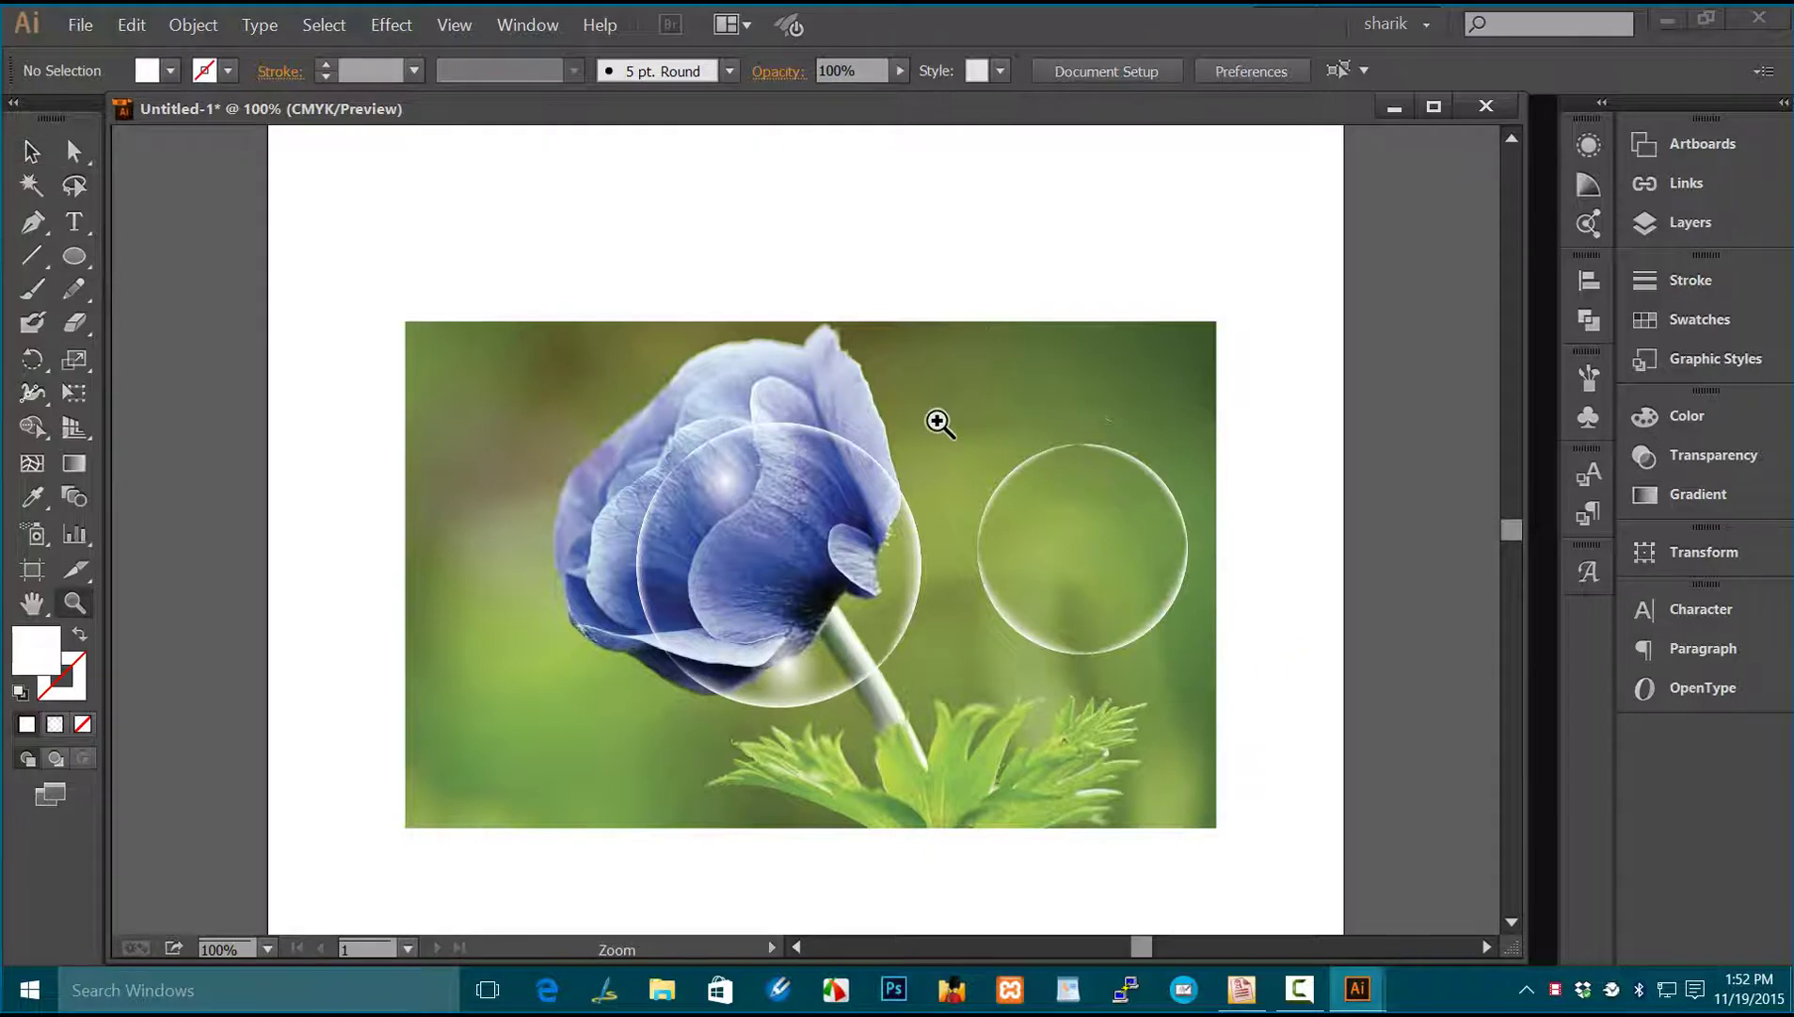
pyautogui.moveTo(939, 423); pyautogui.dragTo(1233, 696)
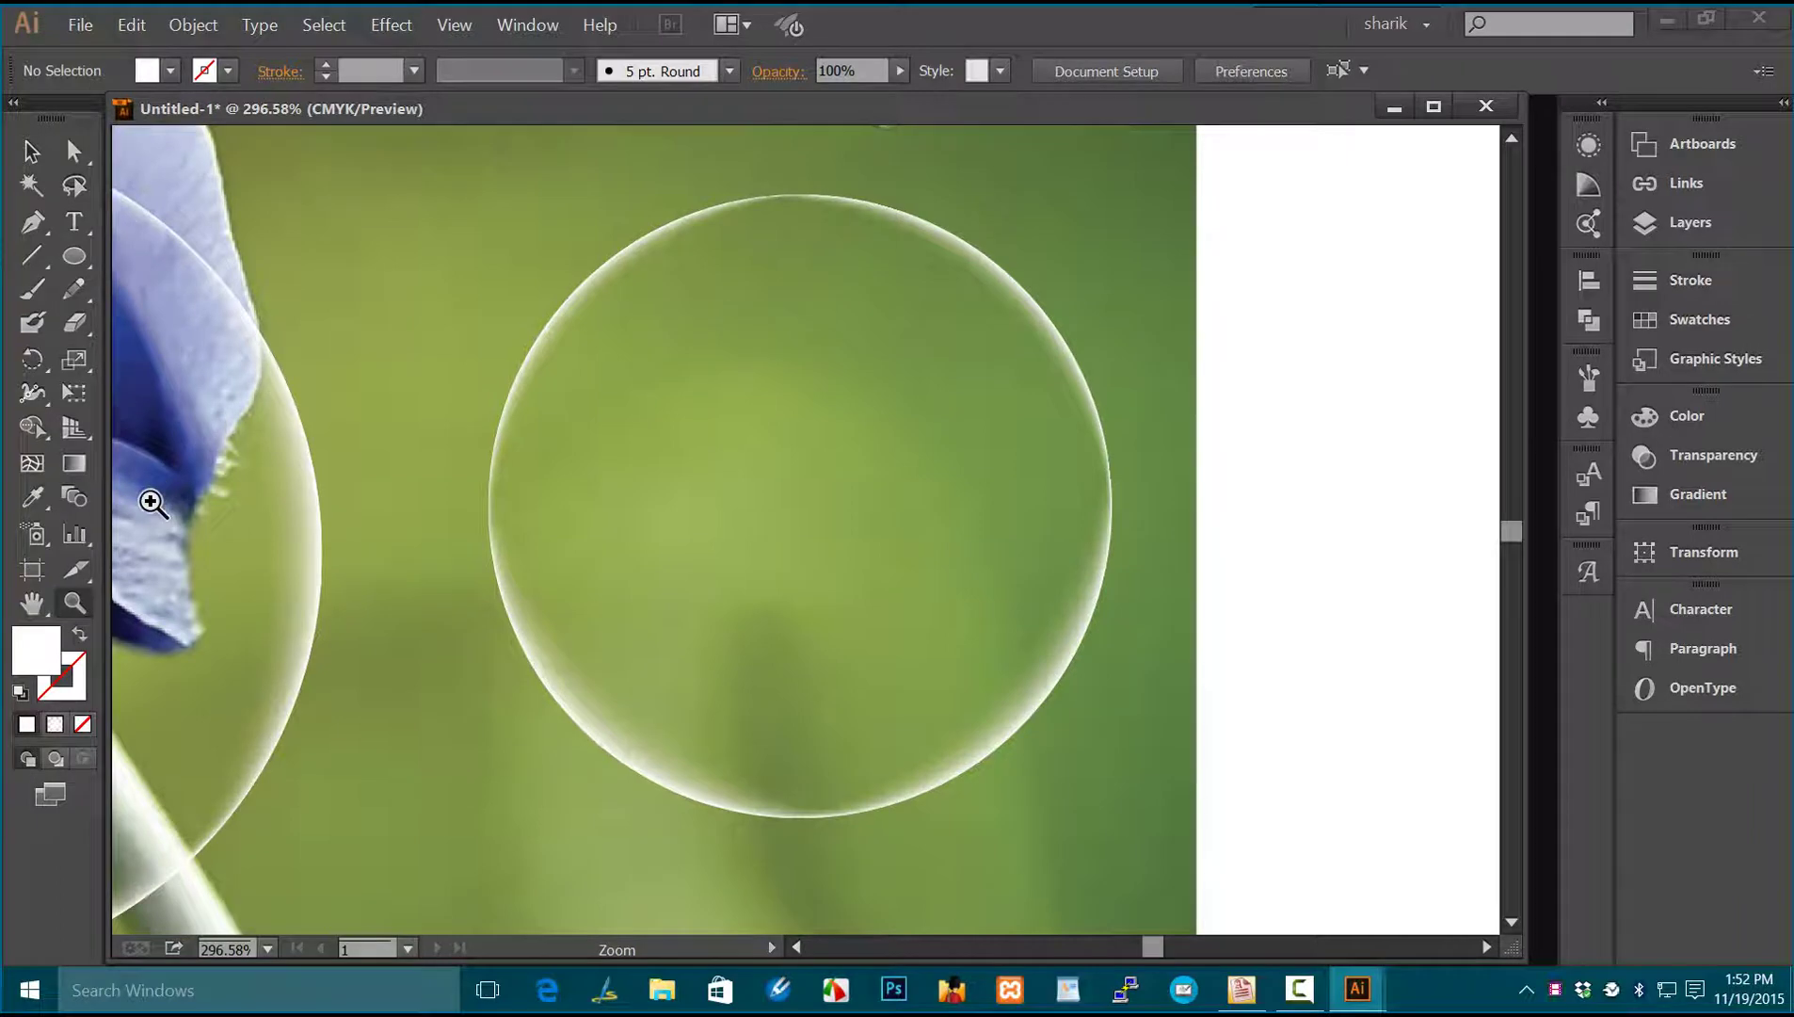
pyautogui.click(47, 476)
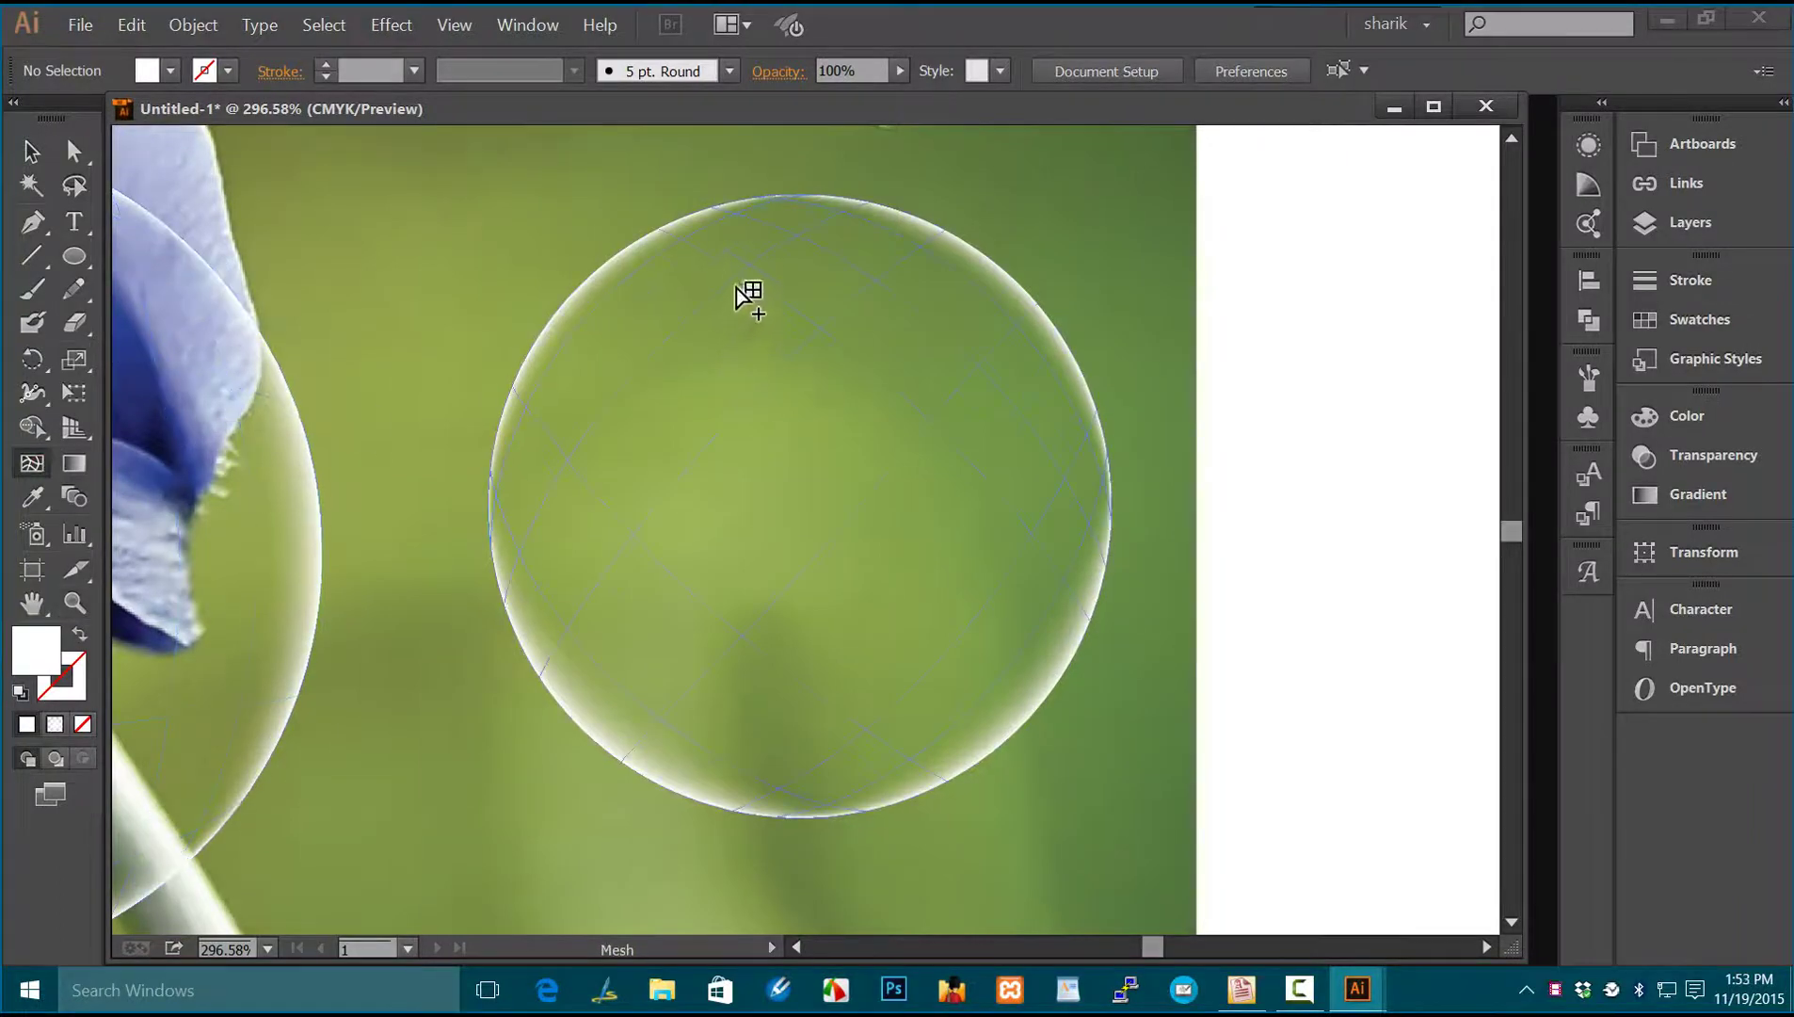
pyautogui.click(688, 247)
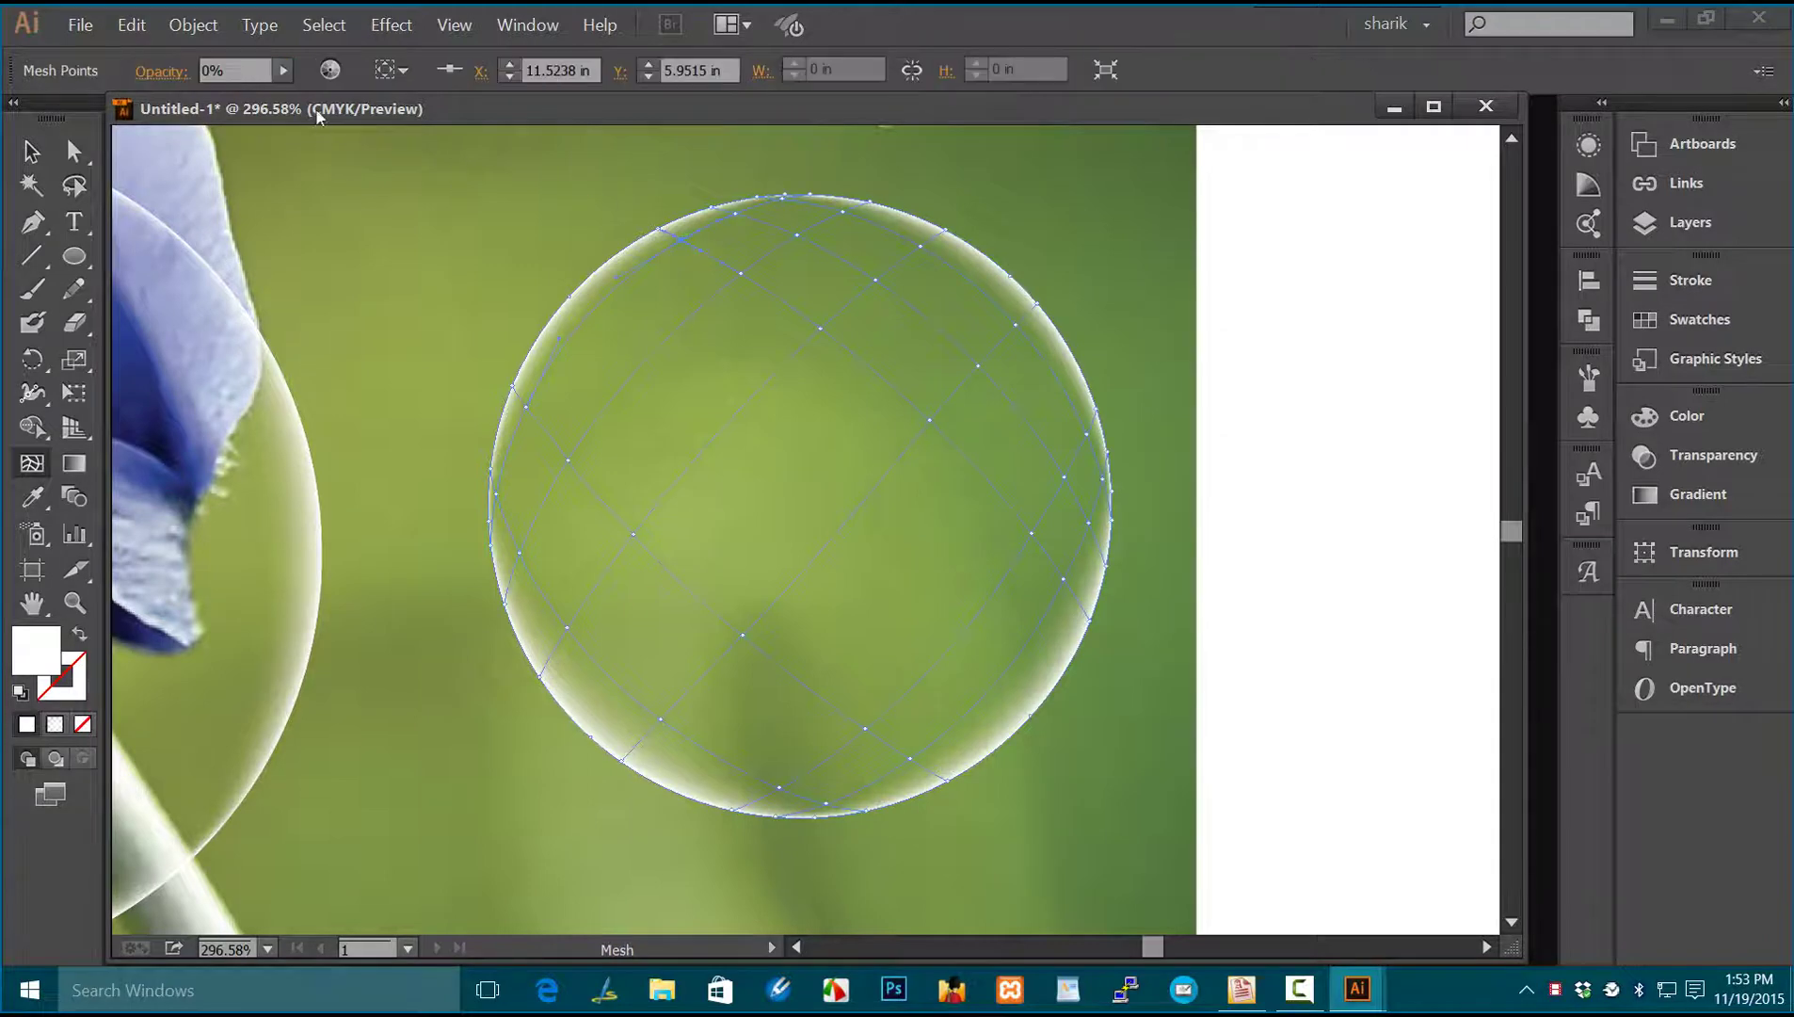
pyautogui.click(282, 71)
pyautogui.moveTo(168, 94); pyautogui.dragTo(230, 97)
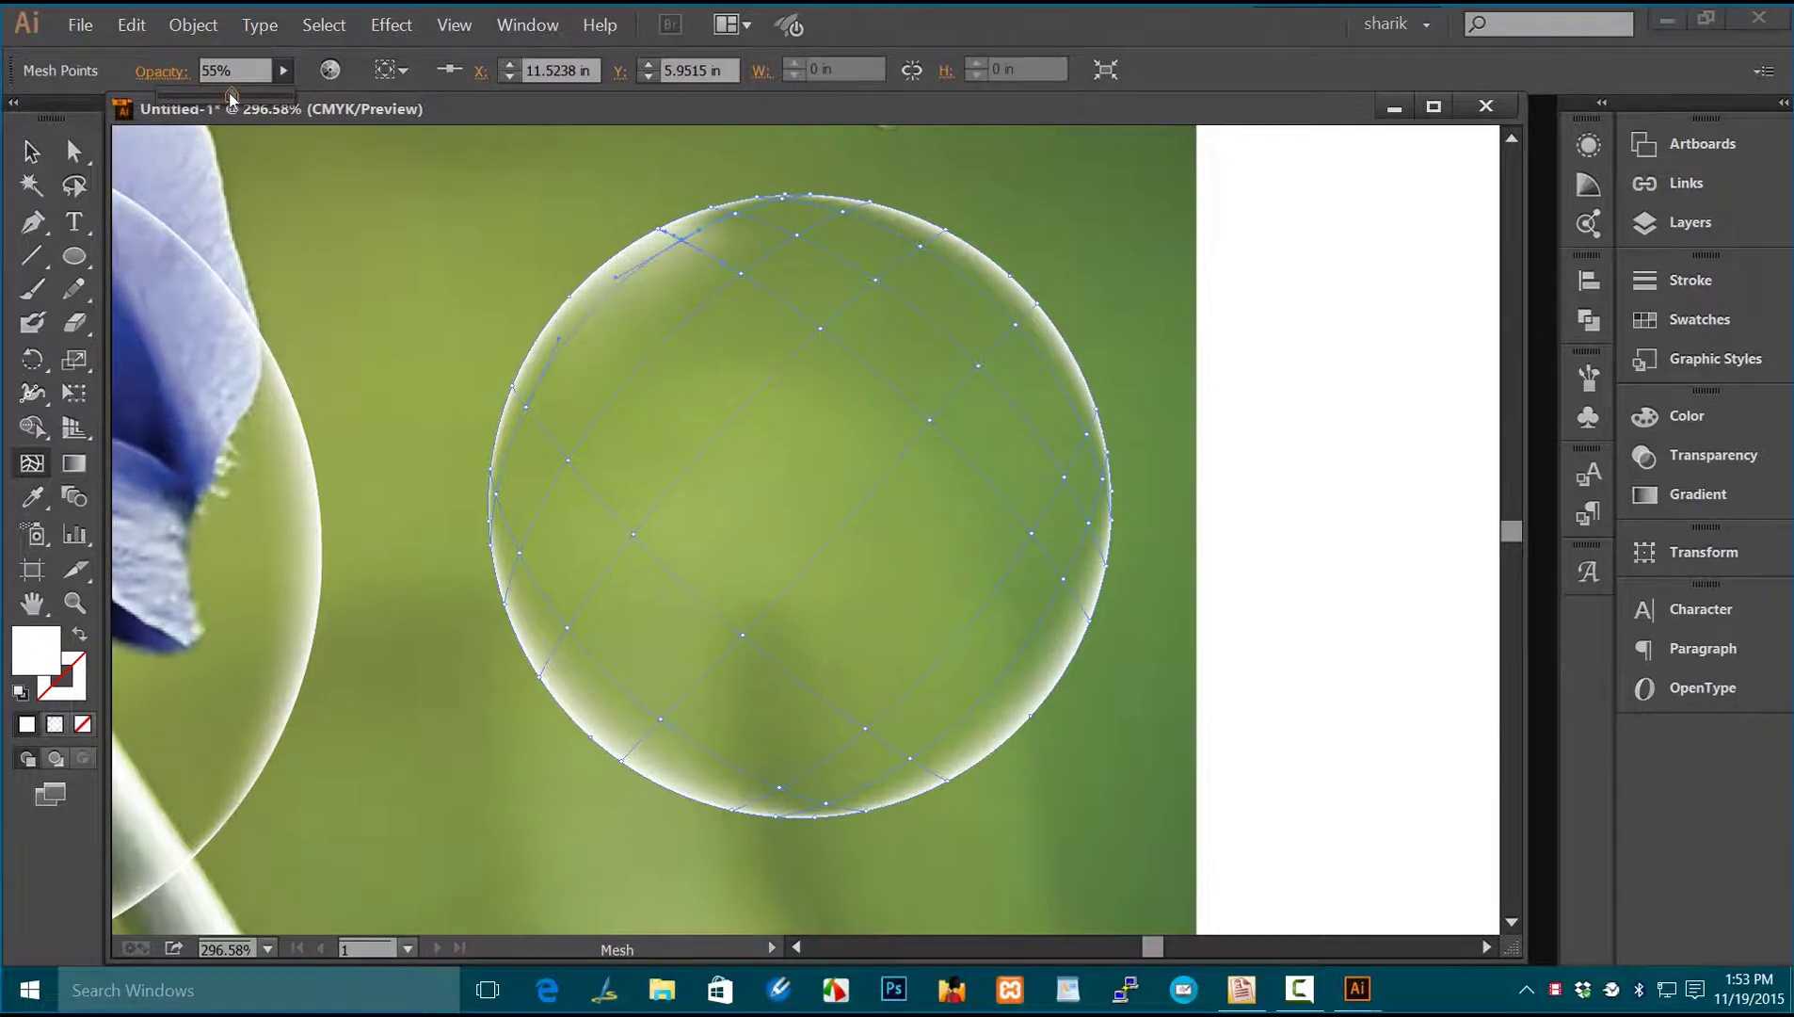
# Step: Set the adjacent mesh node diagonally inward from the upper-left highlight node to 71% opacity
pyautogui.click(741, 274)
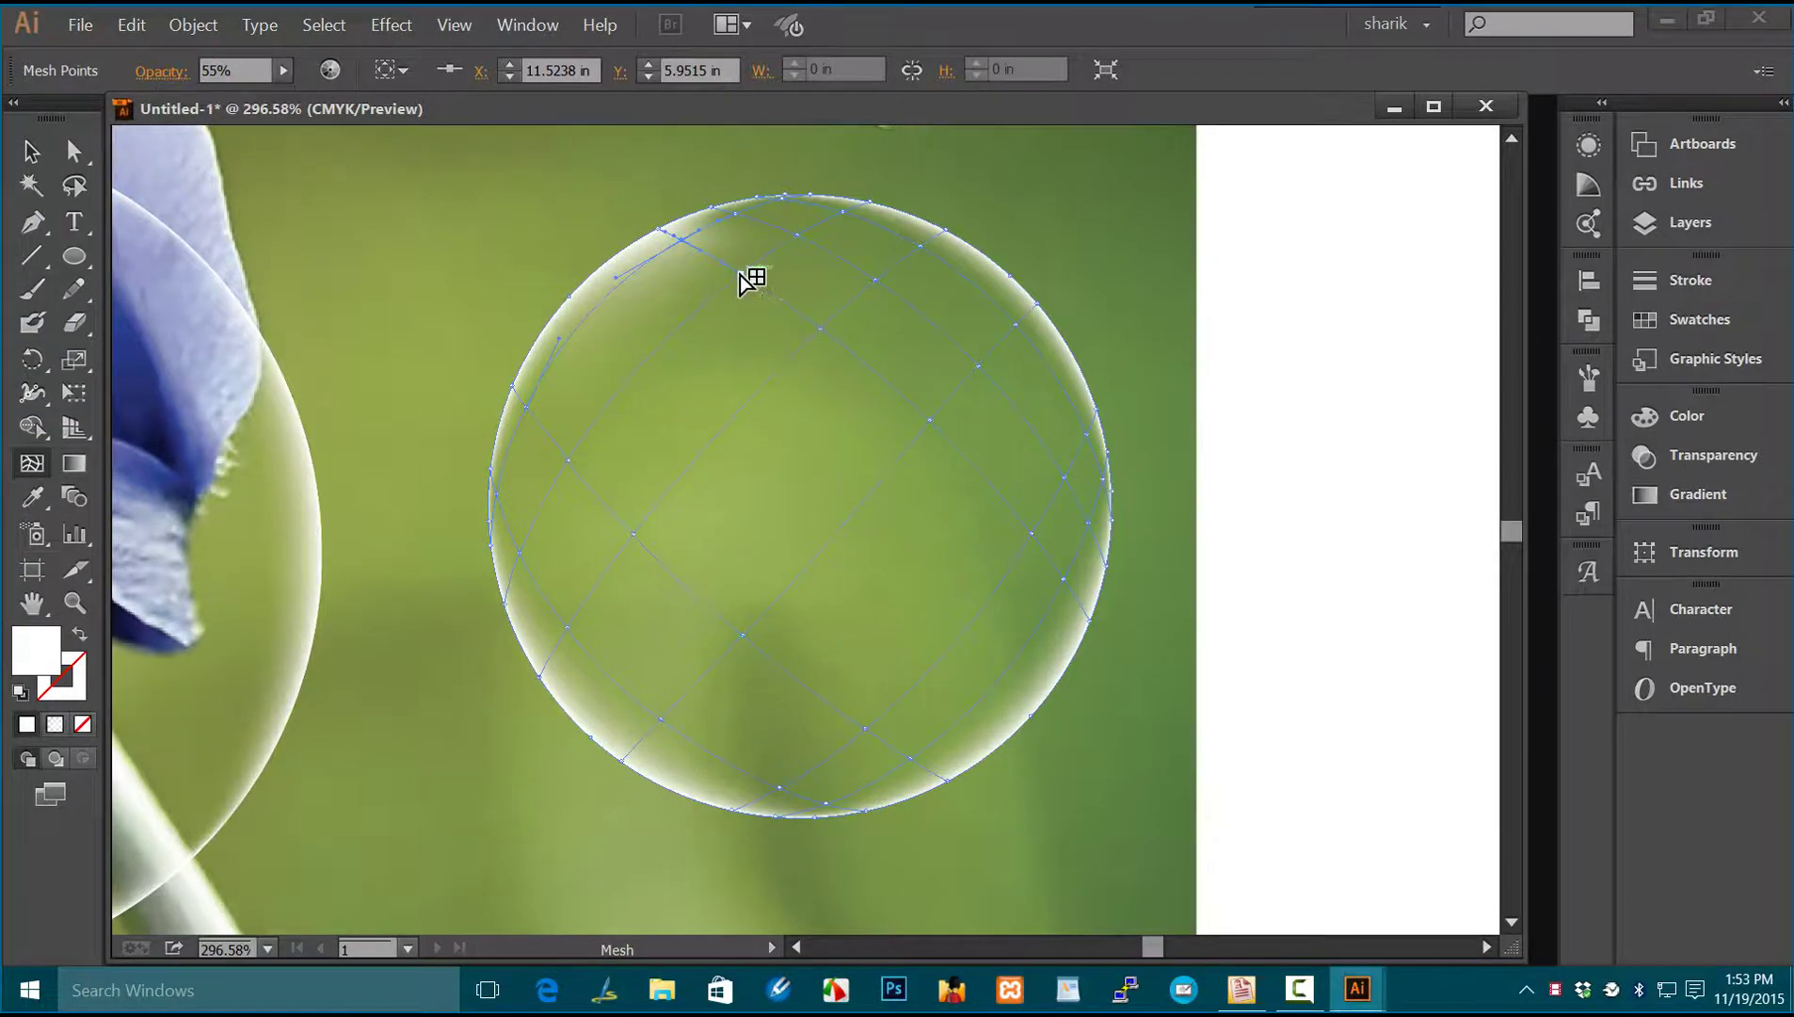
pyautogui.click(283, 70)
pyautogui.moveTo(168, 97); pyautogui.dragTo(252, 98)
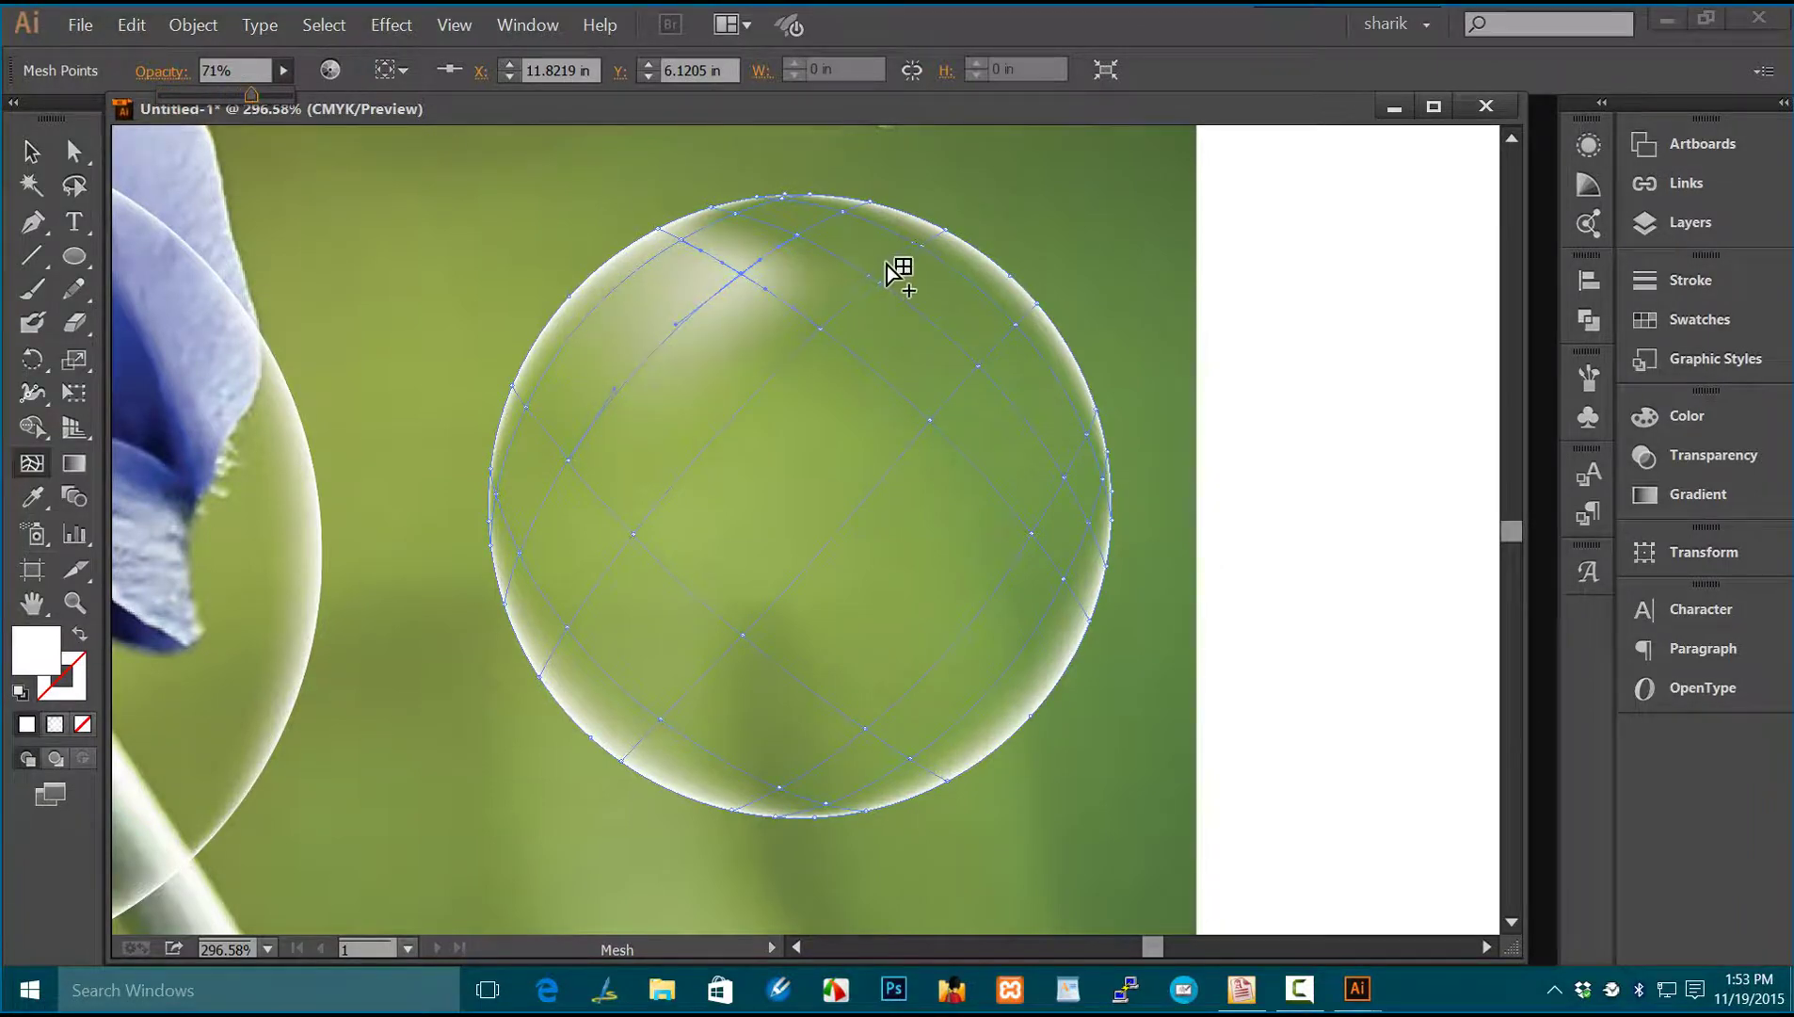
# Step: Set the mesh node just inside the smaller circle's lower-left edge to 48% opacity
pyautogui.click(661, 720)
pyautogui.click(662, 719)
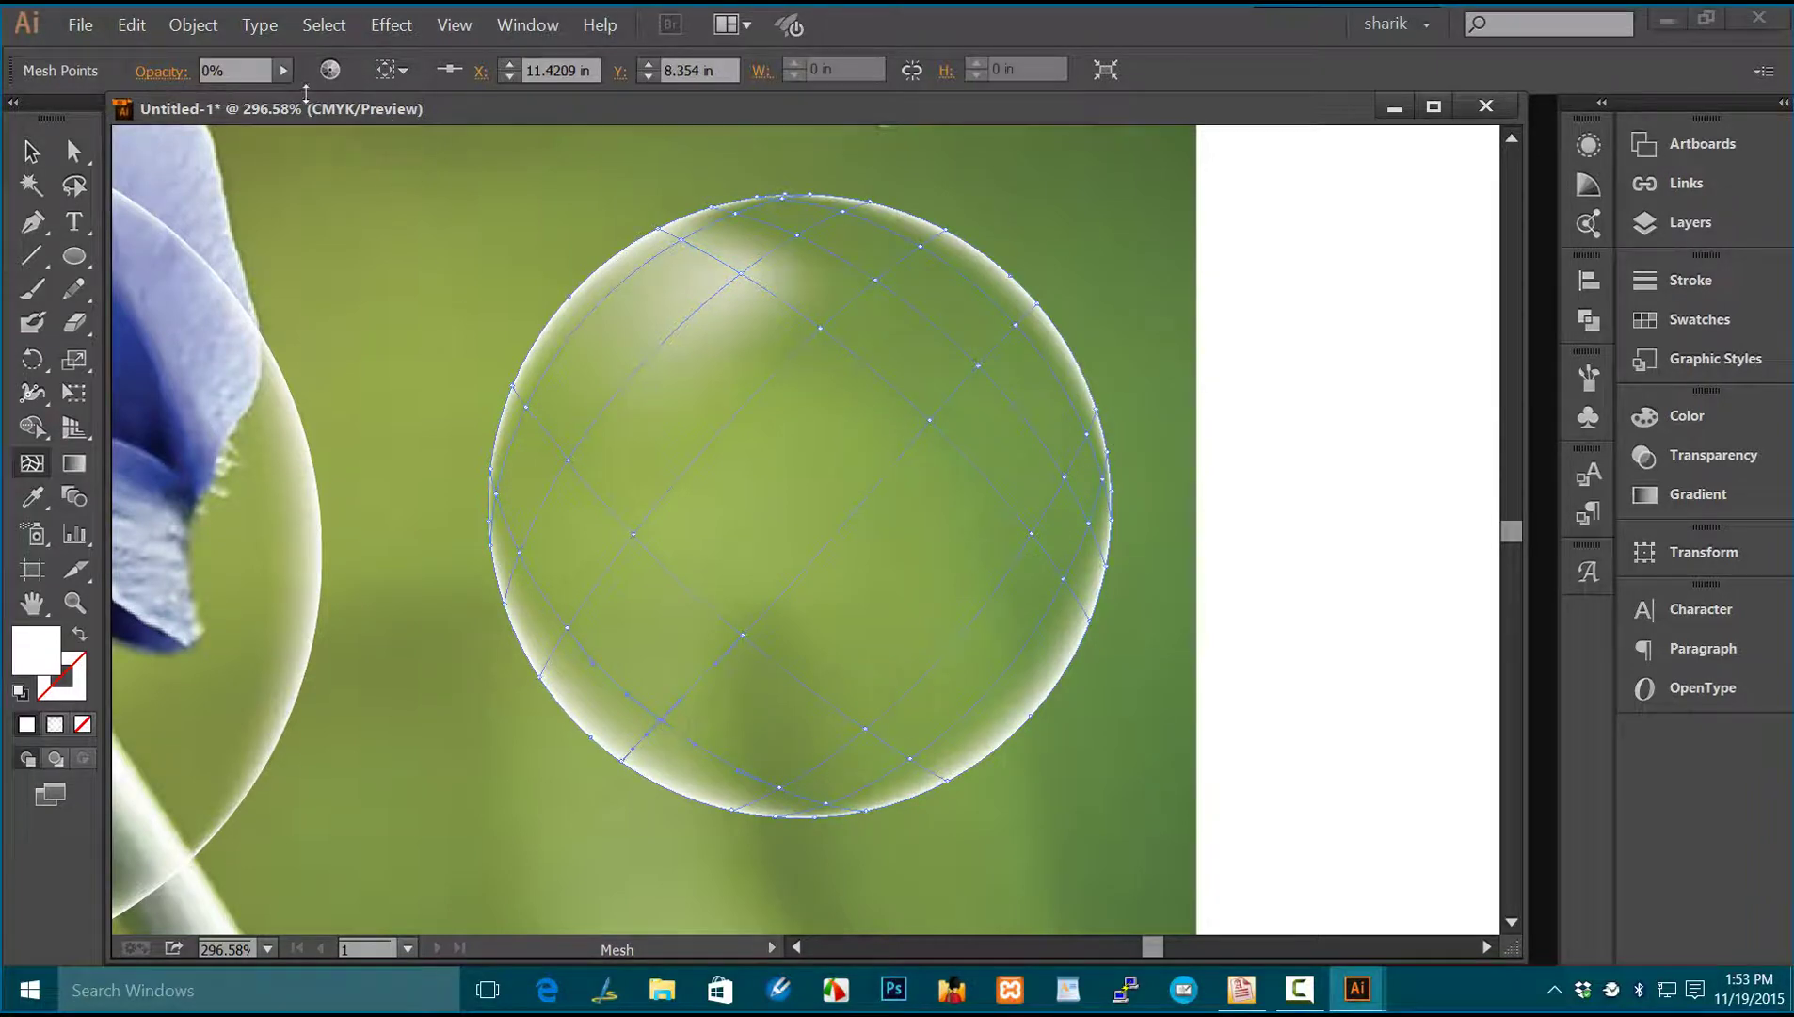
pyautogui.click(283, 70)
pyautogui.moveTo(163, 94); pyautogui.dragTo(224, 95)
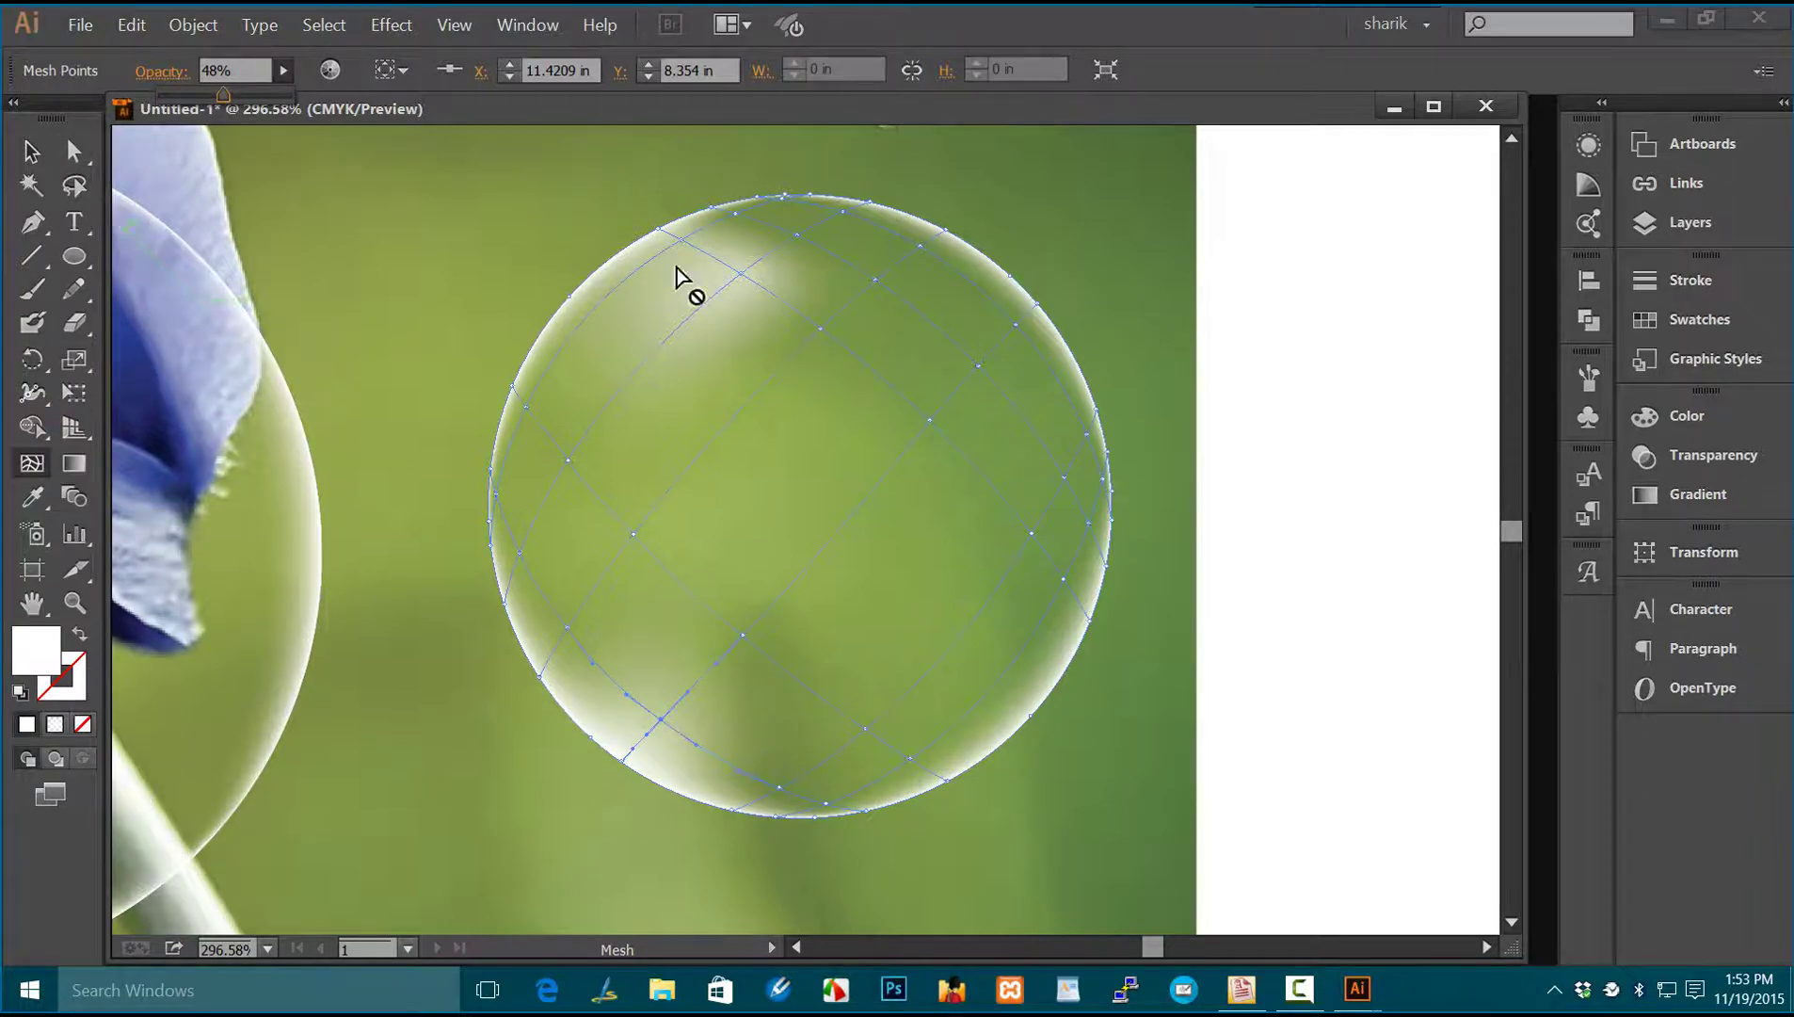
# Step: Try 43% opacity on the mesh node just inside the smaller circle's upper-right edge, and return it to 0%
pyautogui.click(1017, 324)
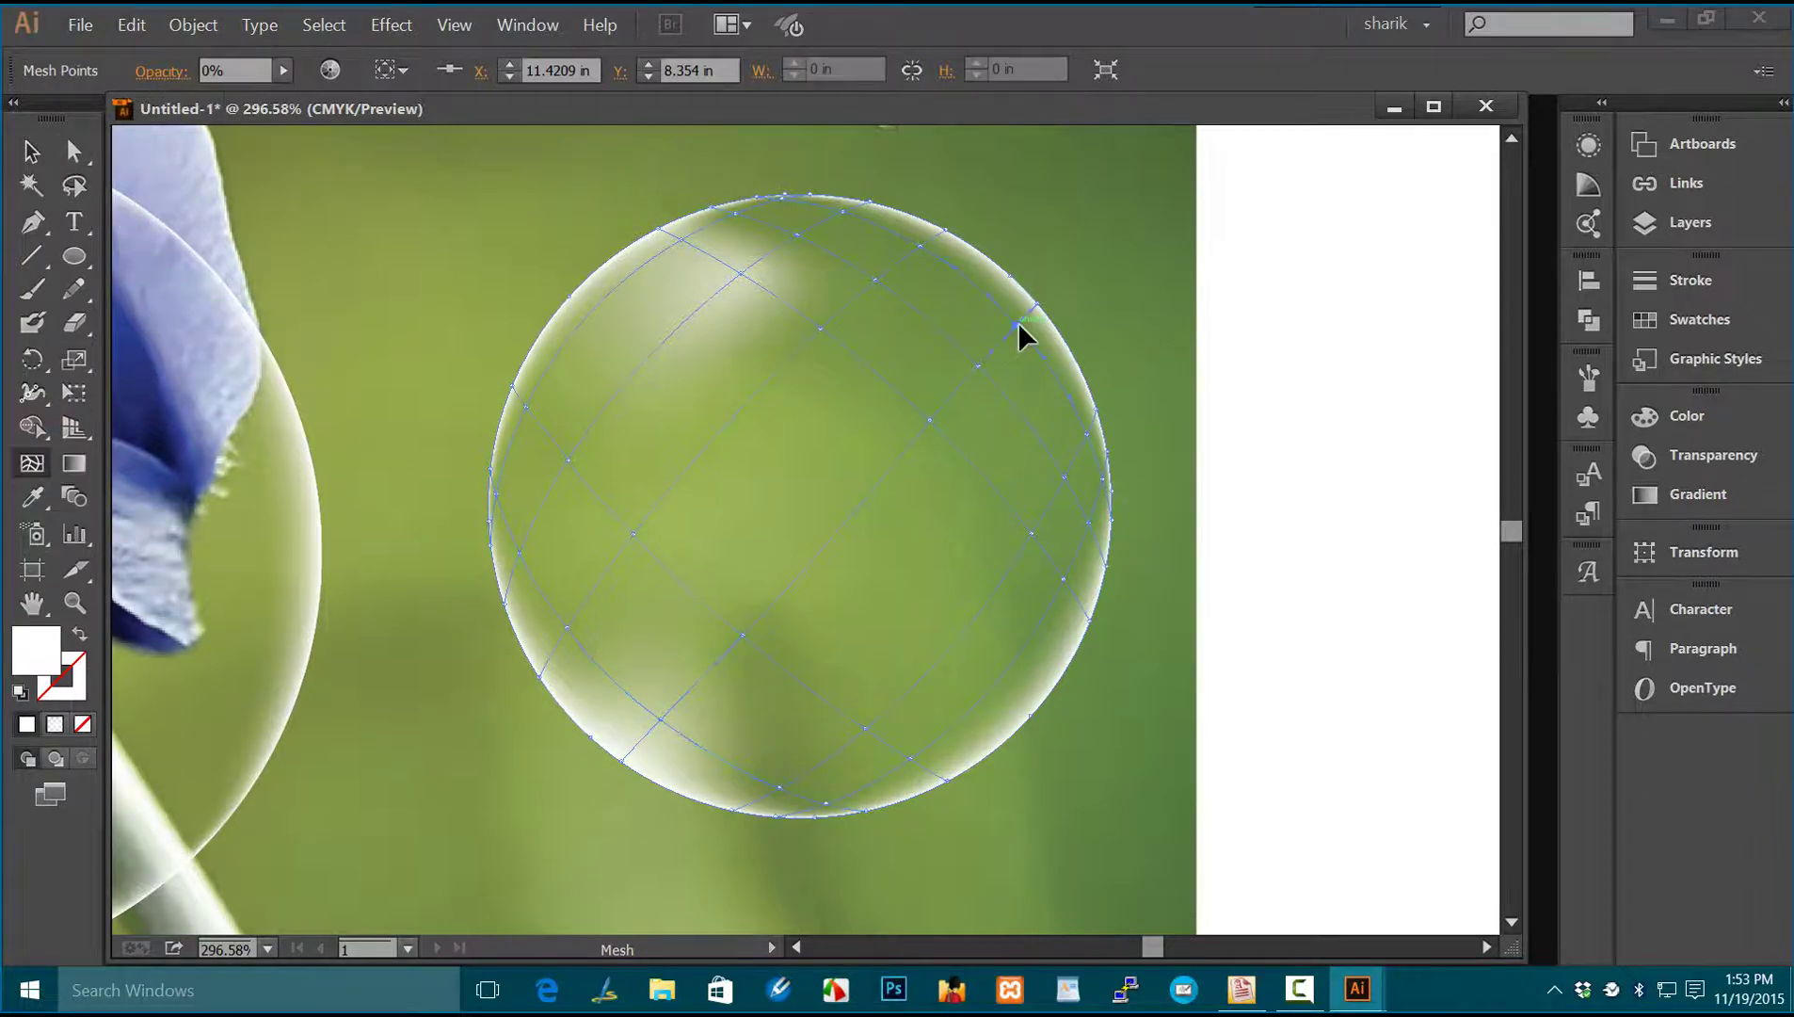
pyautogui.click(290, 70)
pyautogui.moveTo(162, 94); pyautogui.dragTo(217, 95)
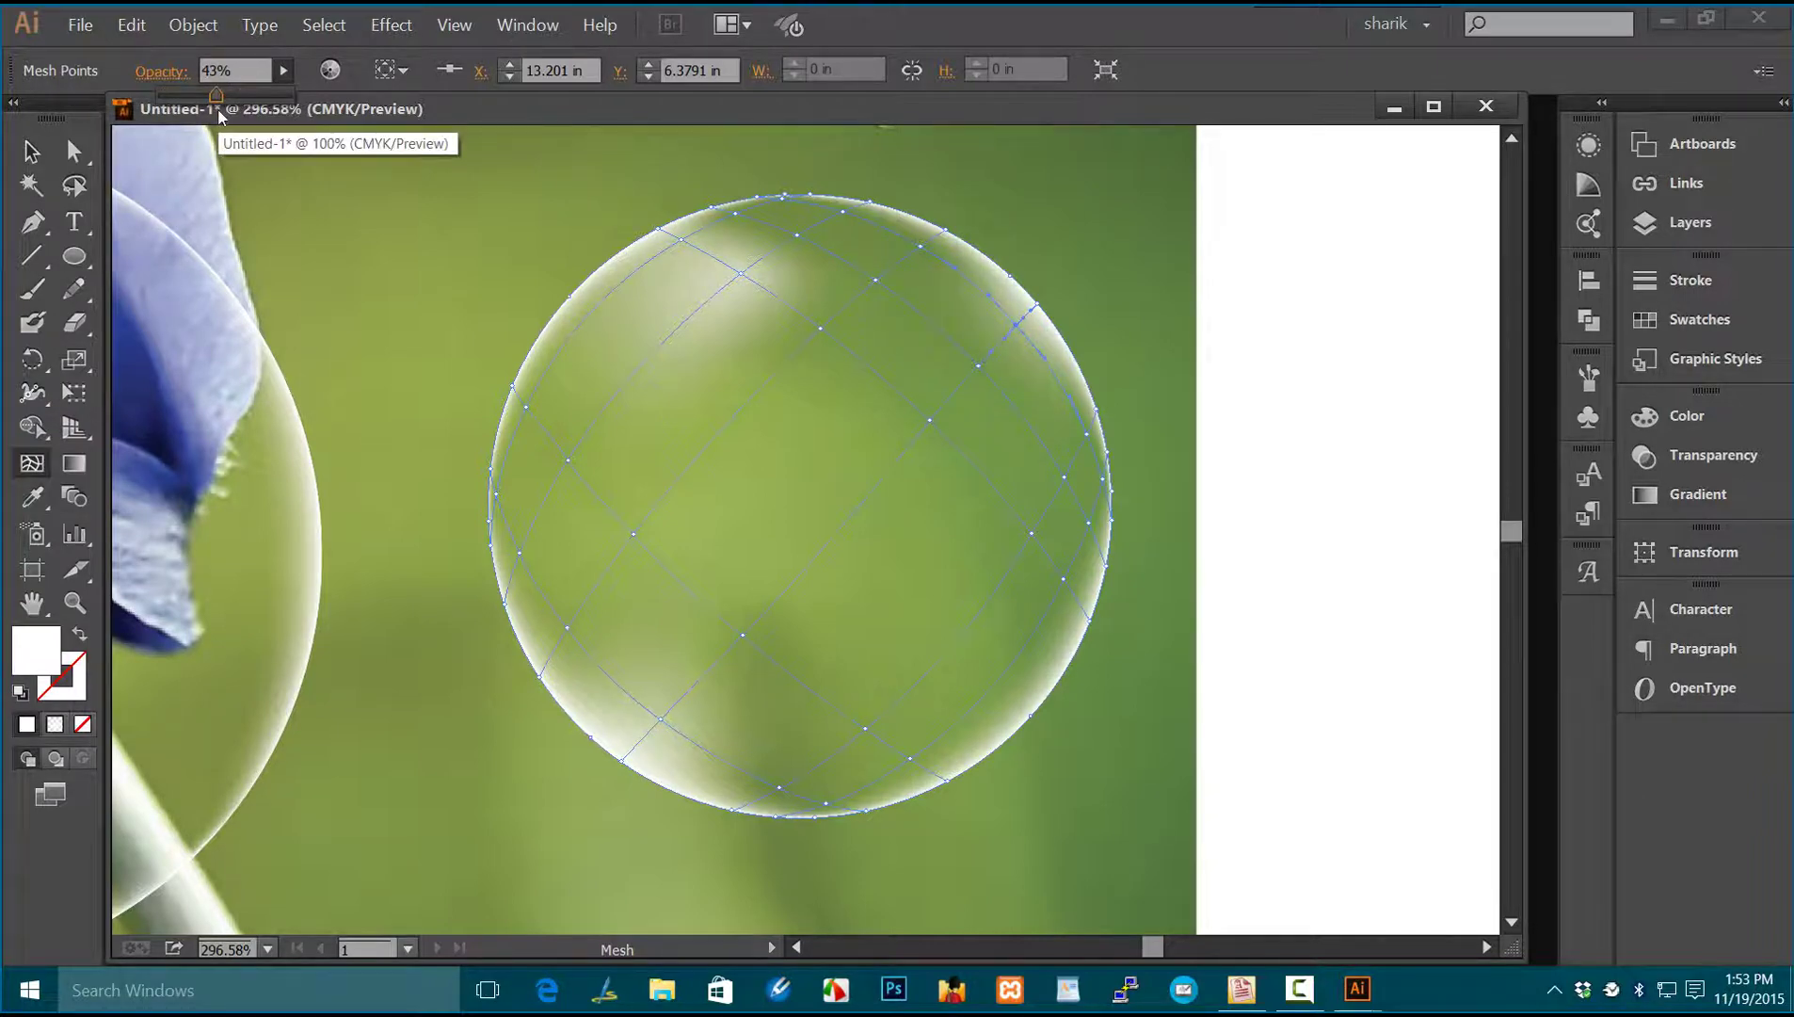
pyautogui.moveTo(216, 95); pyautogui.dragTo(163, 95)
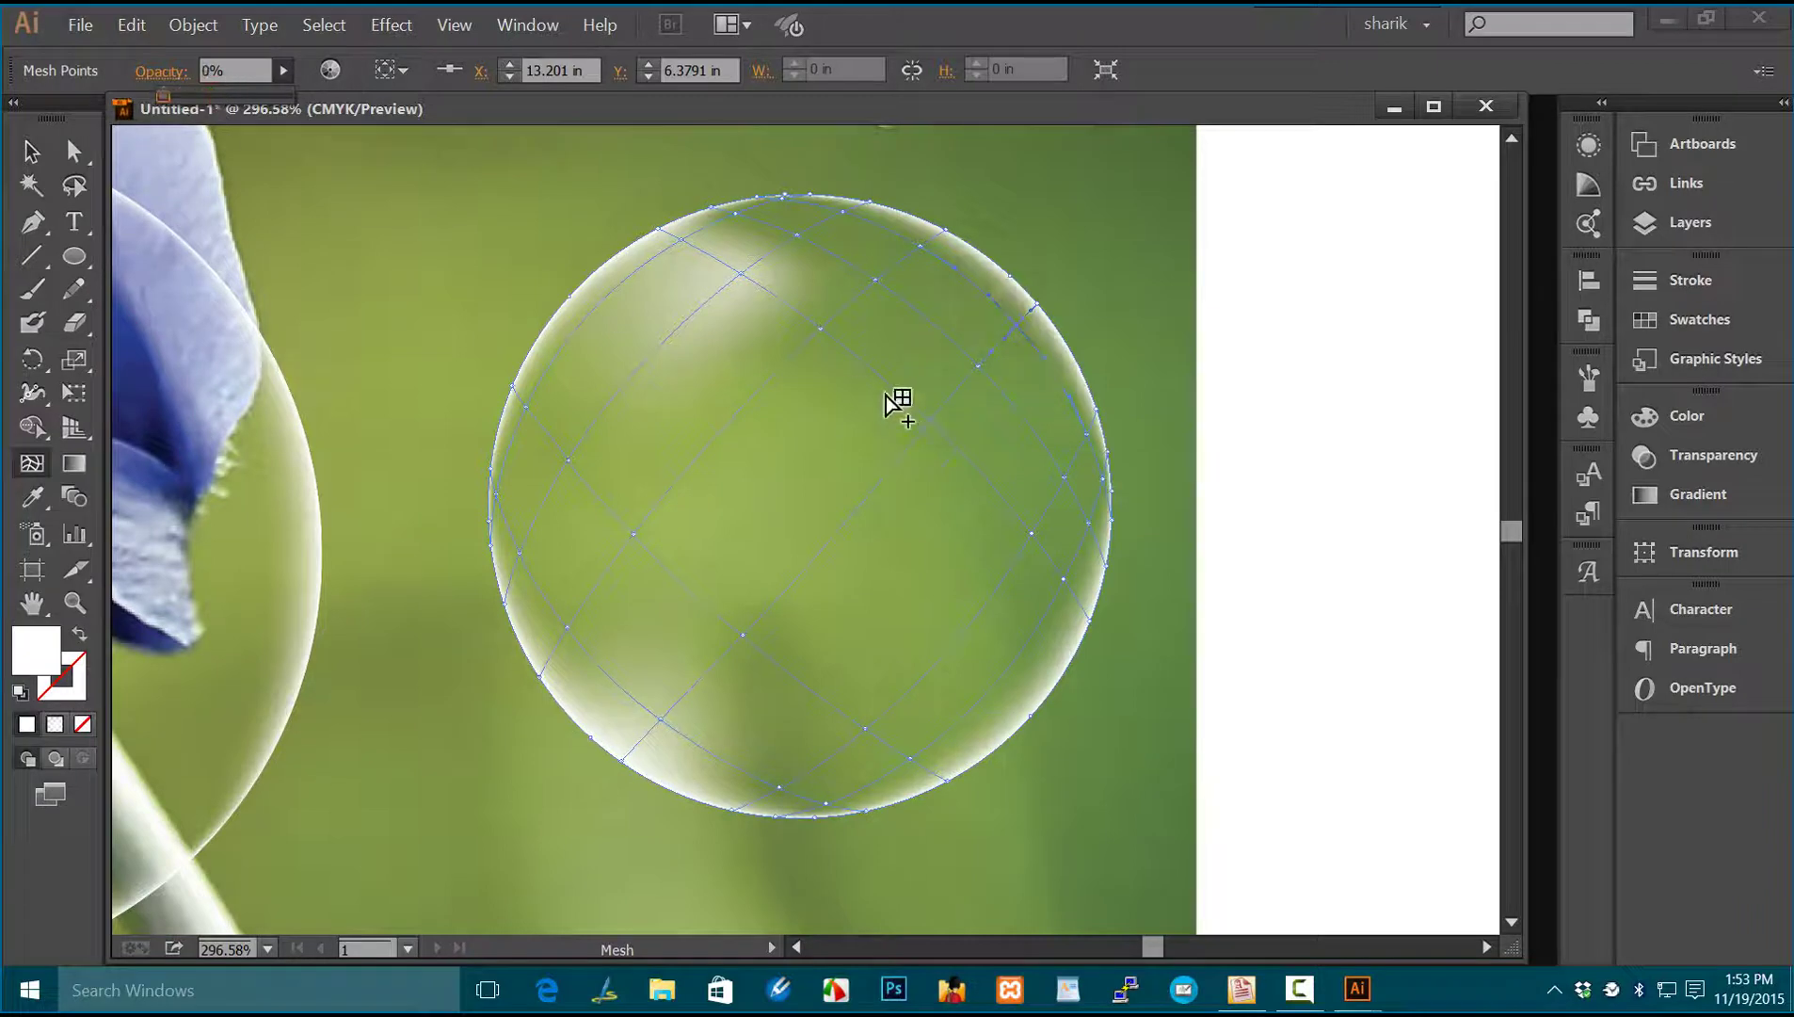
# Step: Set the mesh node diagonally inward from the smaller circle's upper-right edge to 45% opacity
pyautogui.click(979, 367)
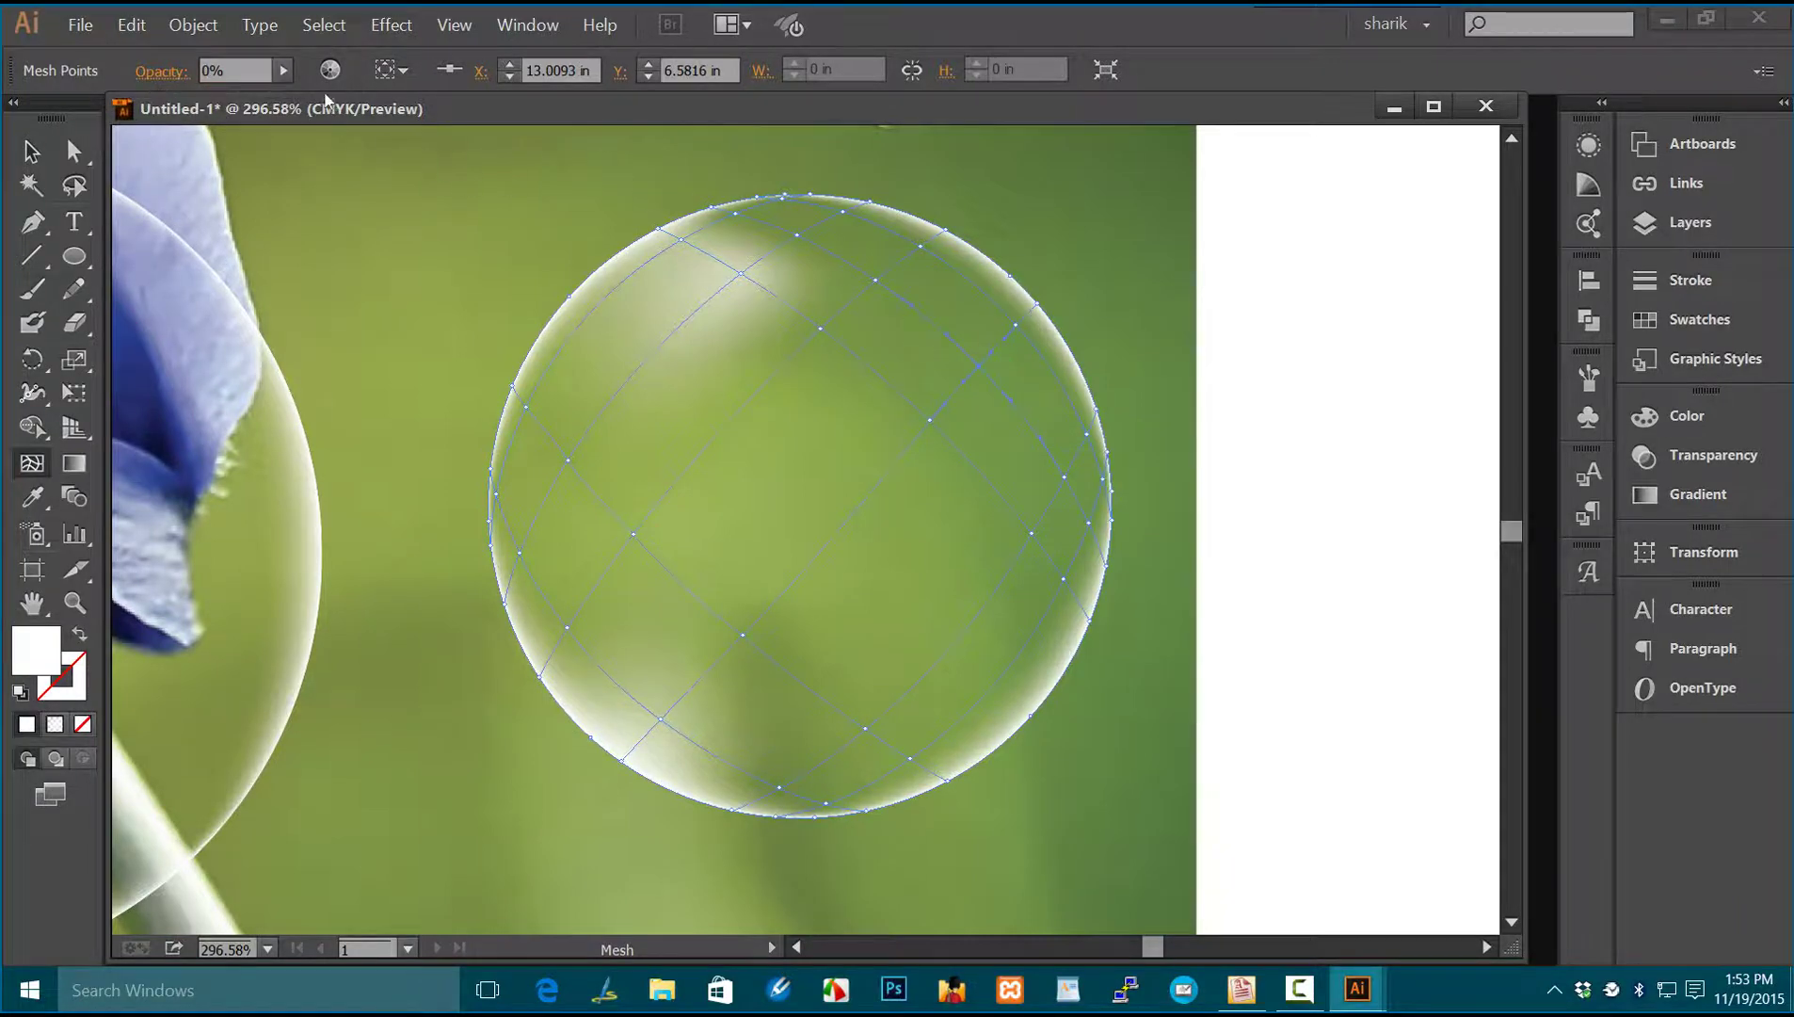
pyautogui.click(282, 70)
pyautogui.click(219, 90)
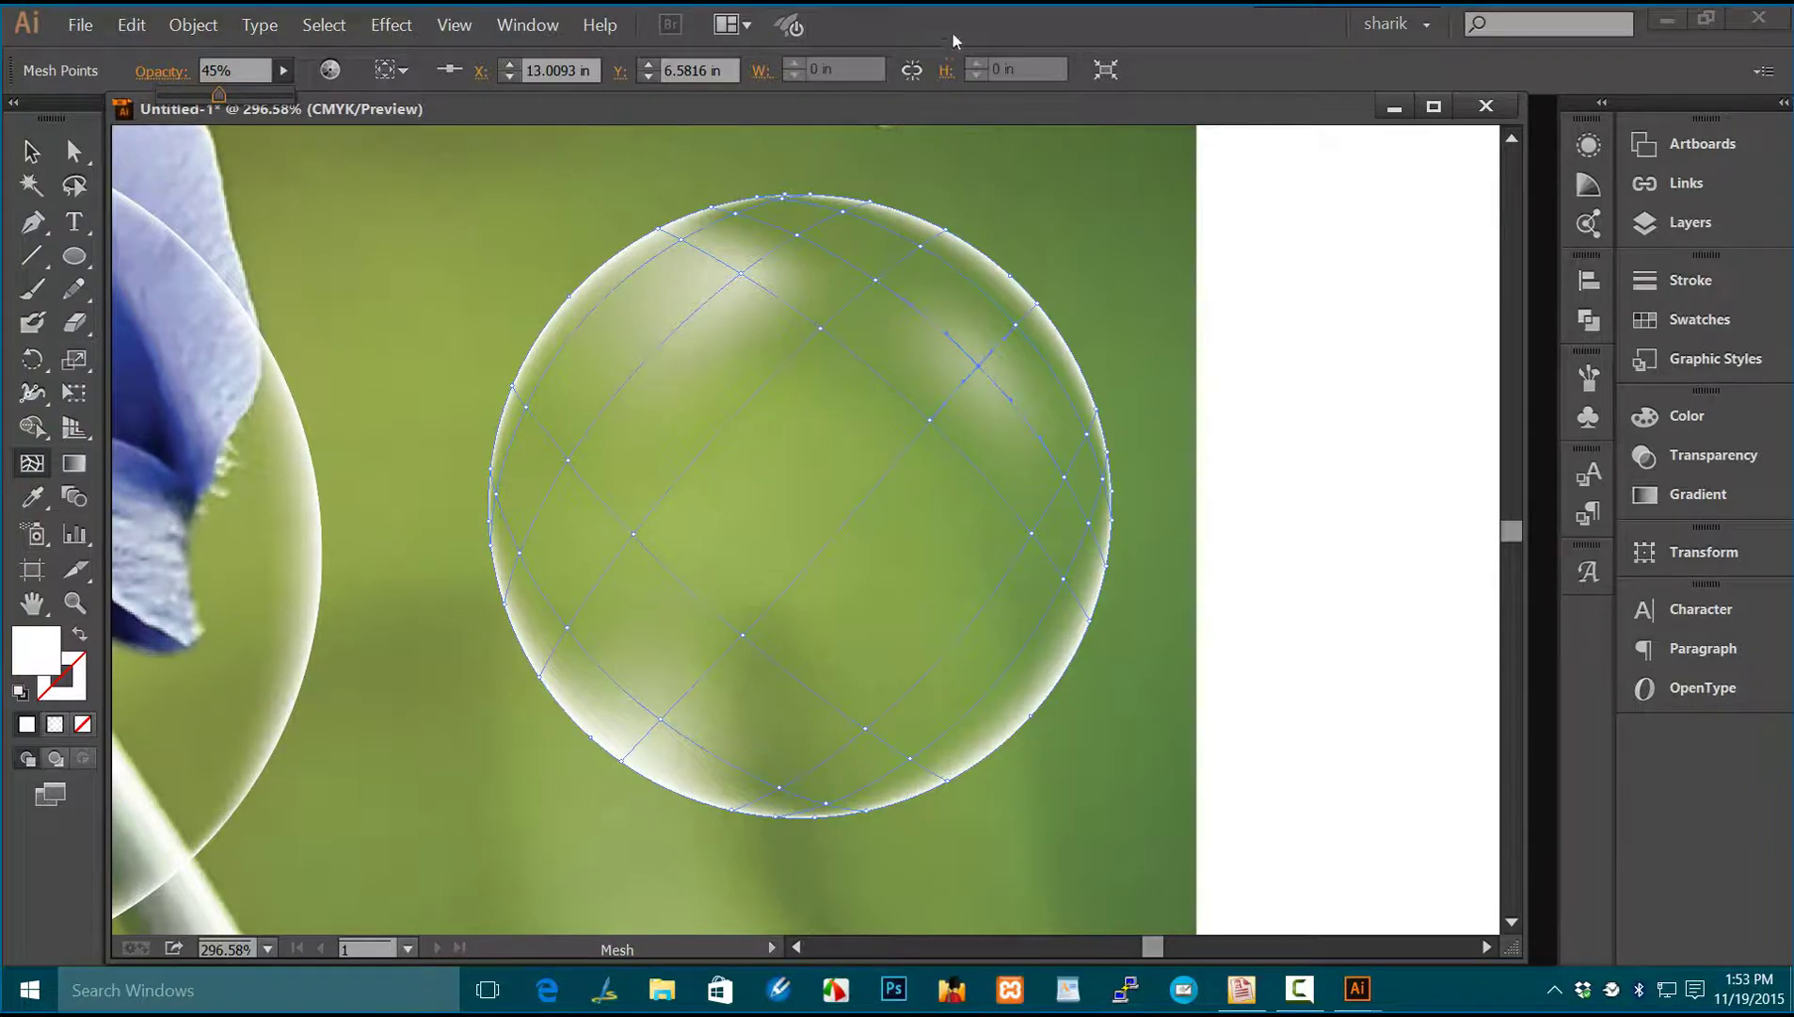
pyautogui.press('Return')
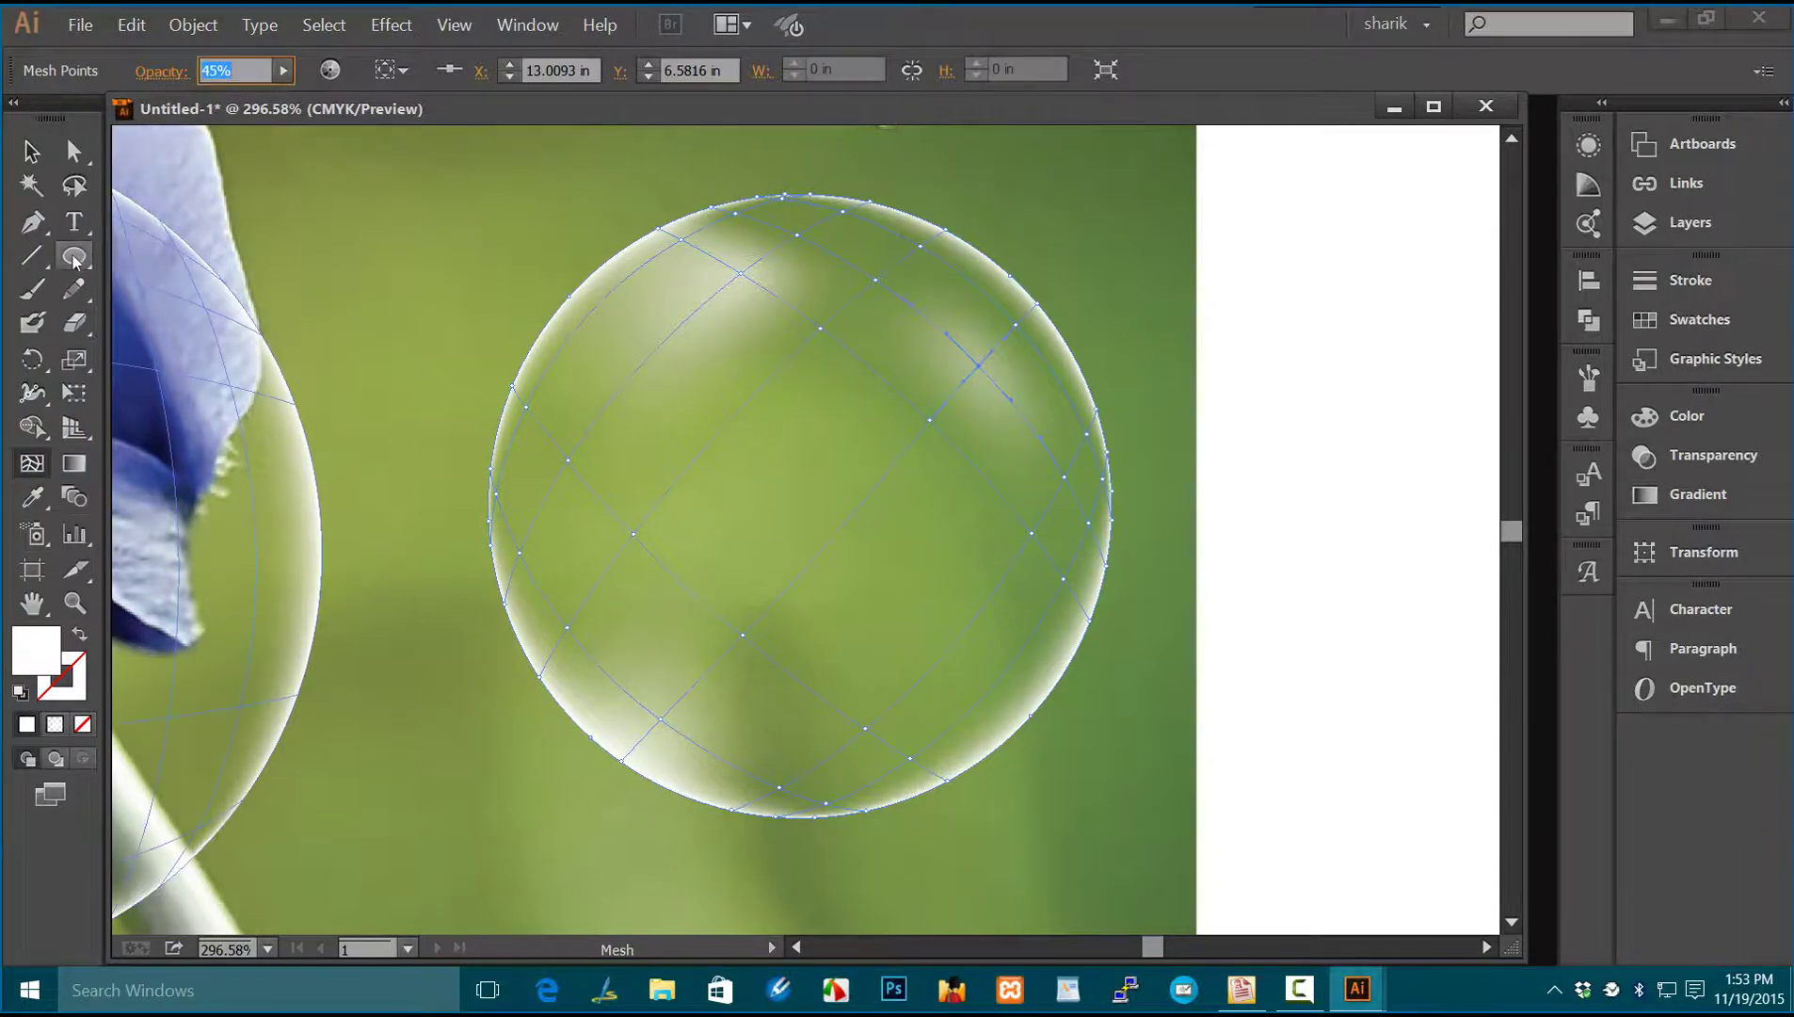
# Step: Draw a wide ellipse in the upper middle of the smaller bubble and fill it with the white-to-transparent radial gradient
pyautogui.click(75, 257)
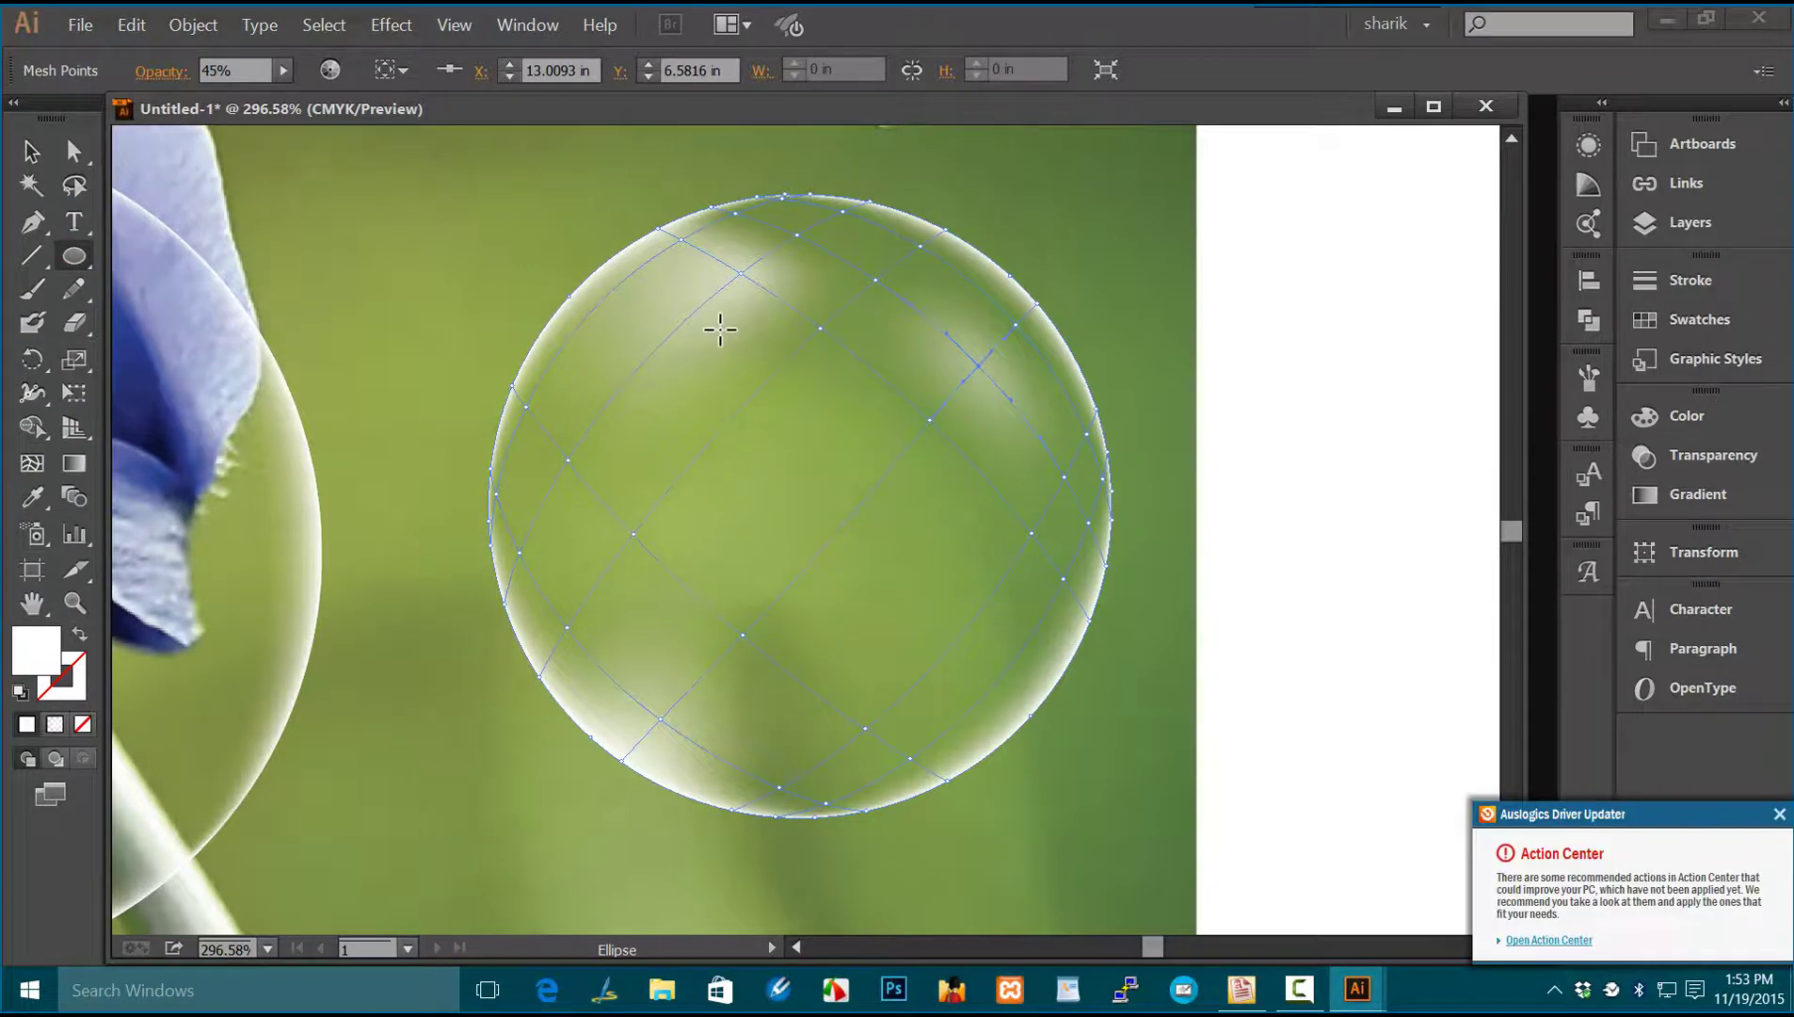
pyautogui.moveTo(734, 314); pyautogui.dragTo(952, 470)
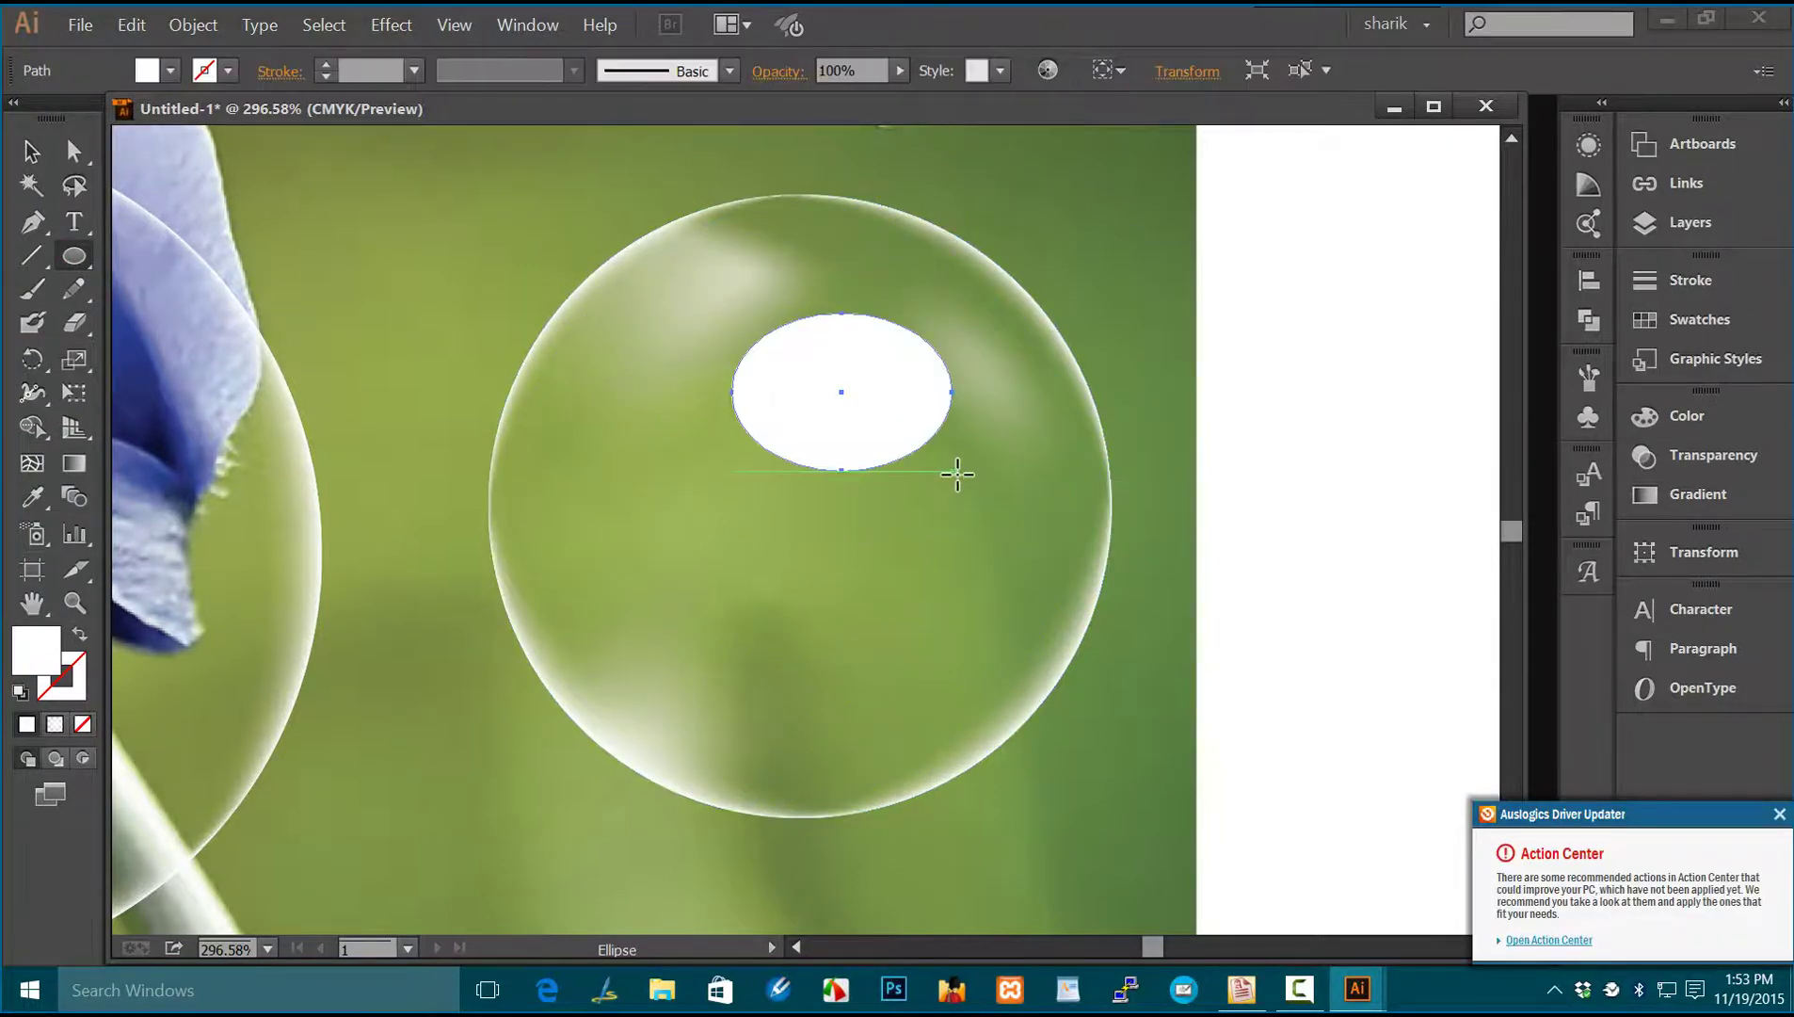
pyautogui.click(1780, 813)
pyautogui.click(1683, 460)
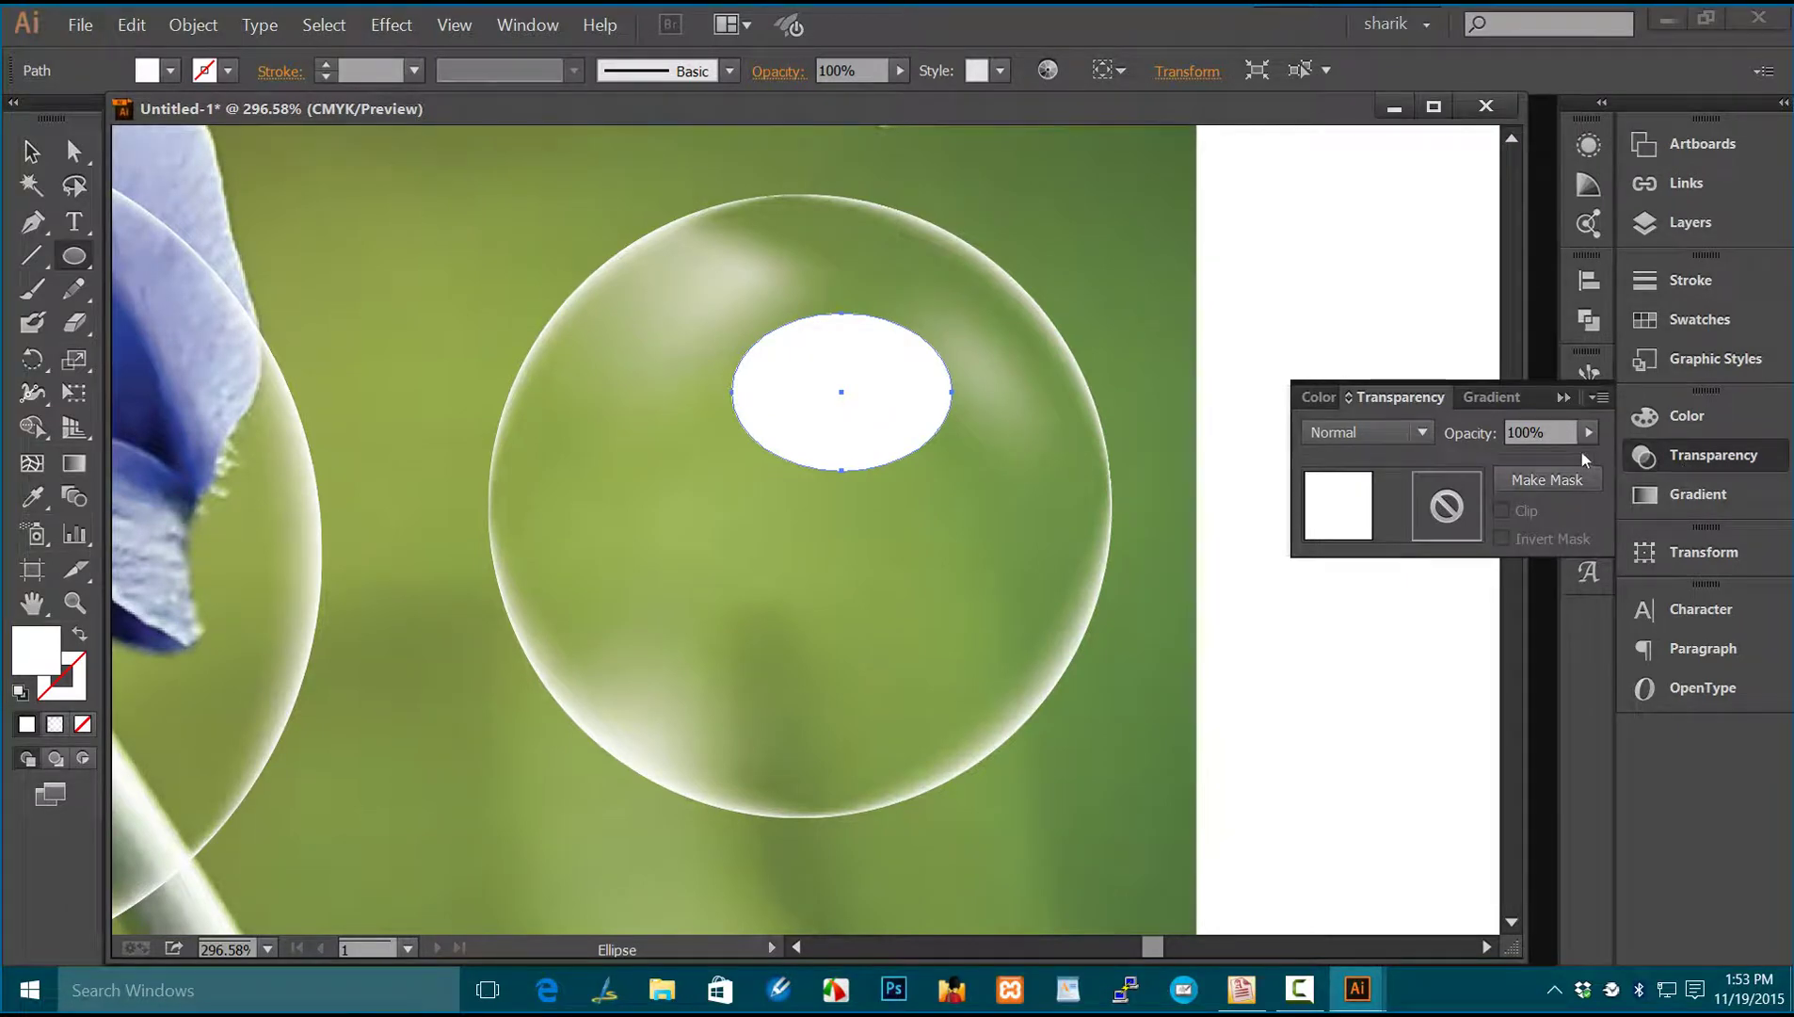
pyautogui.click(1492, 398)
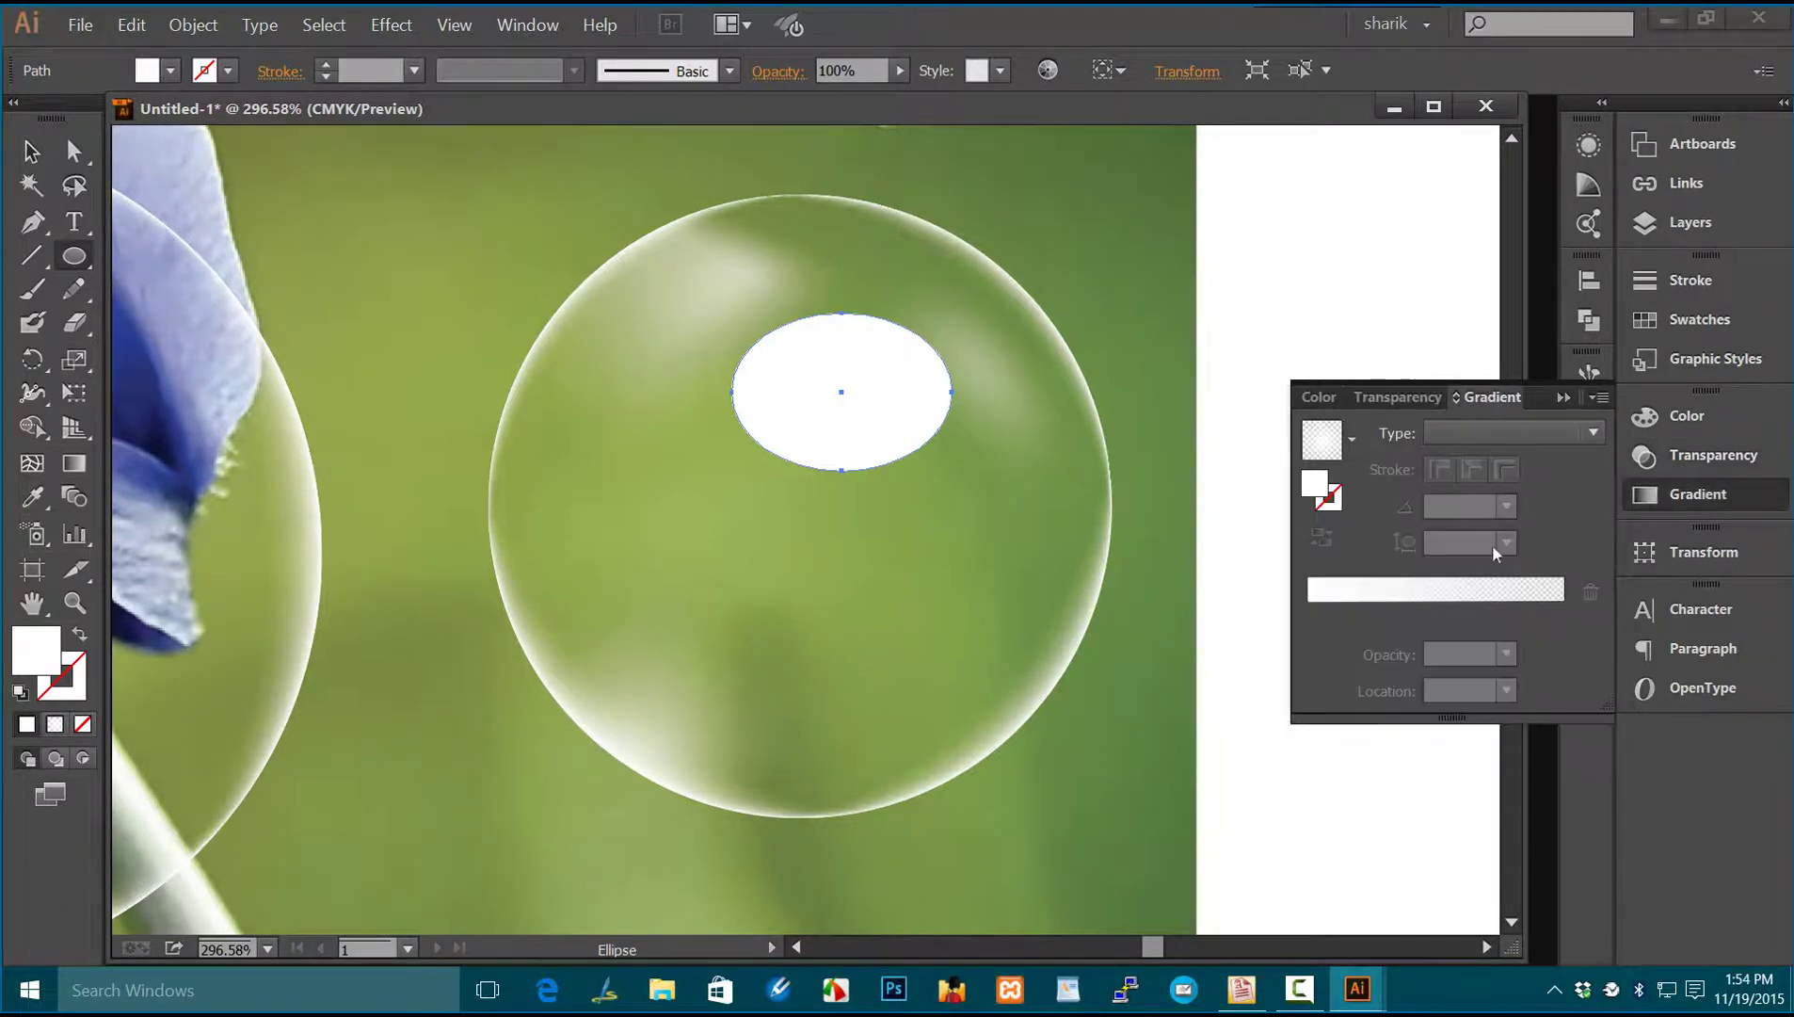
pyautogui.click(1310, 608)
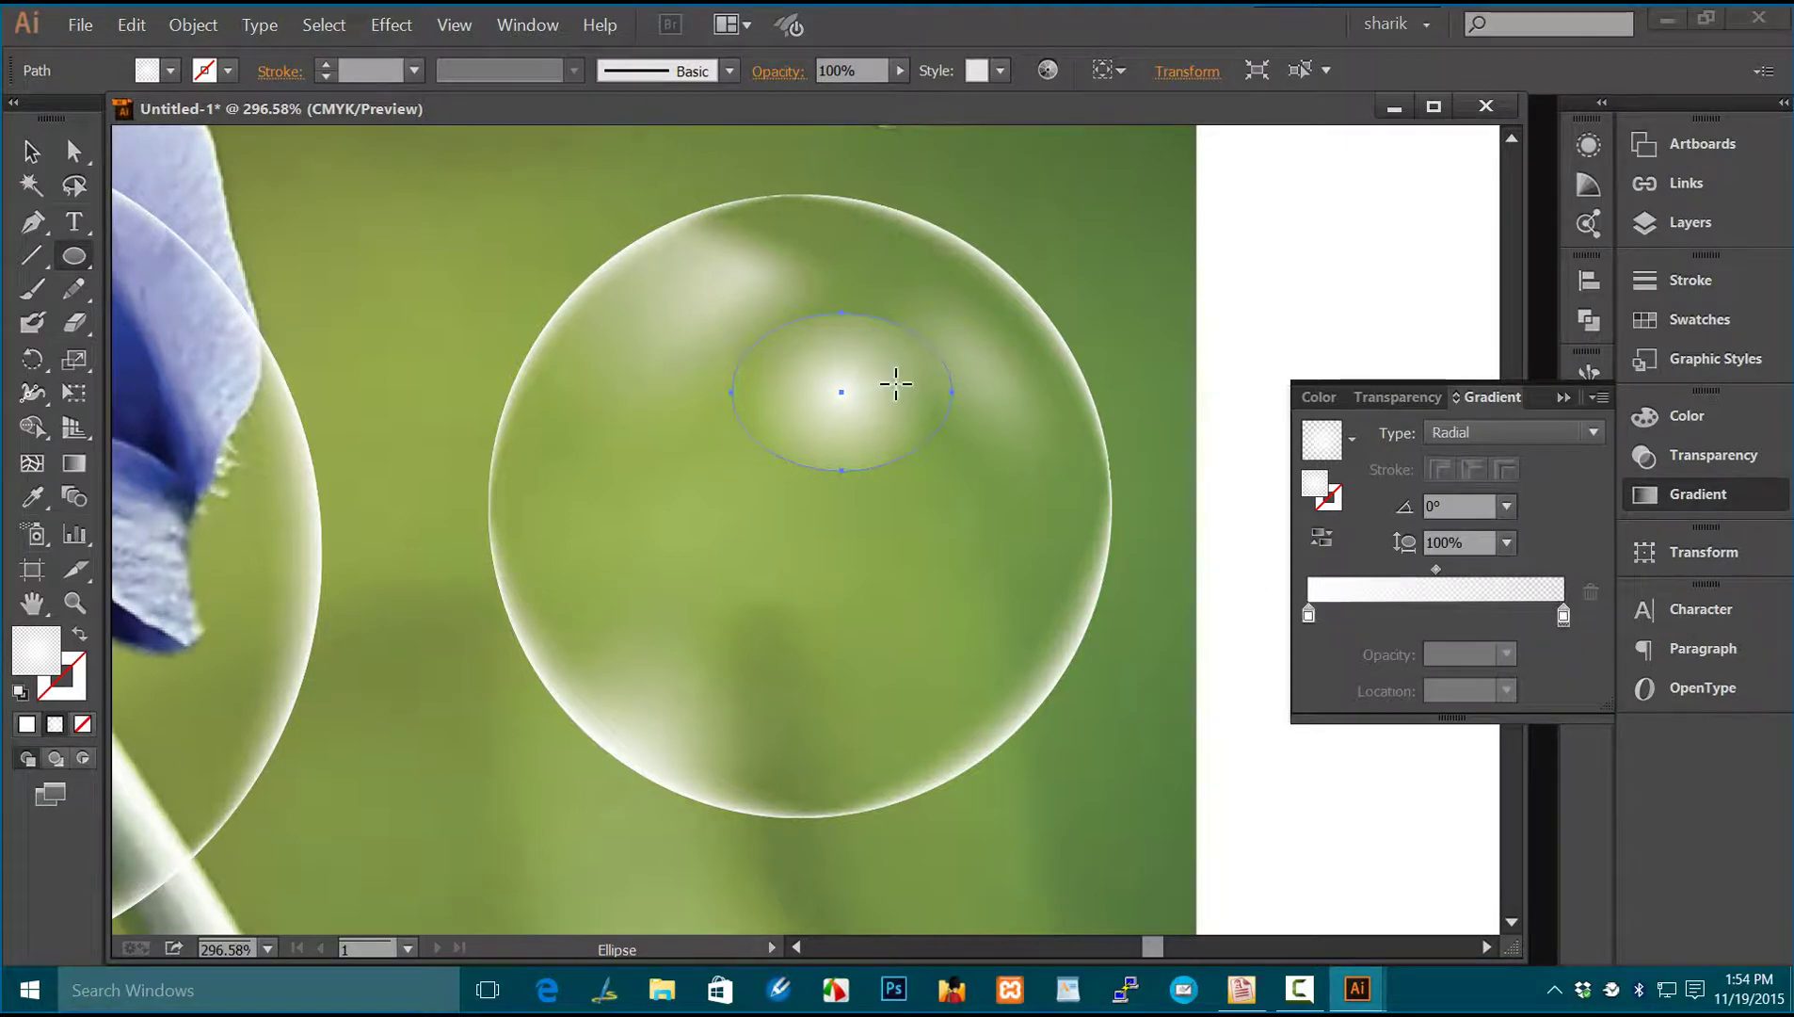
# Step: Shrink the radius of the ellipse's radial gradient so it fades out within the ellipse's width
pyautogui.moveTo(896, 383)
pyautogui.mouseDown()
pyautogui.moveTo(979, 395)
pyautogui.moveTo(962, 392)
pyautogui.mouseUp()
pyautogui.press('Delete')
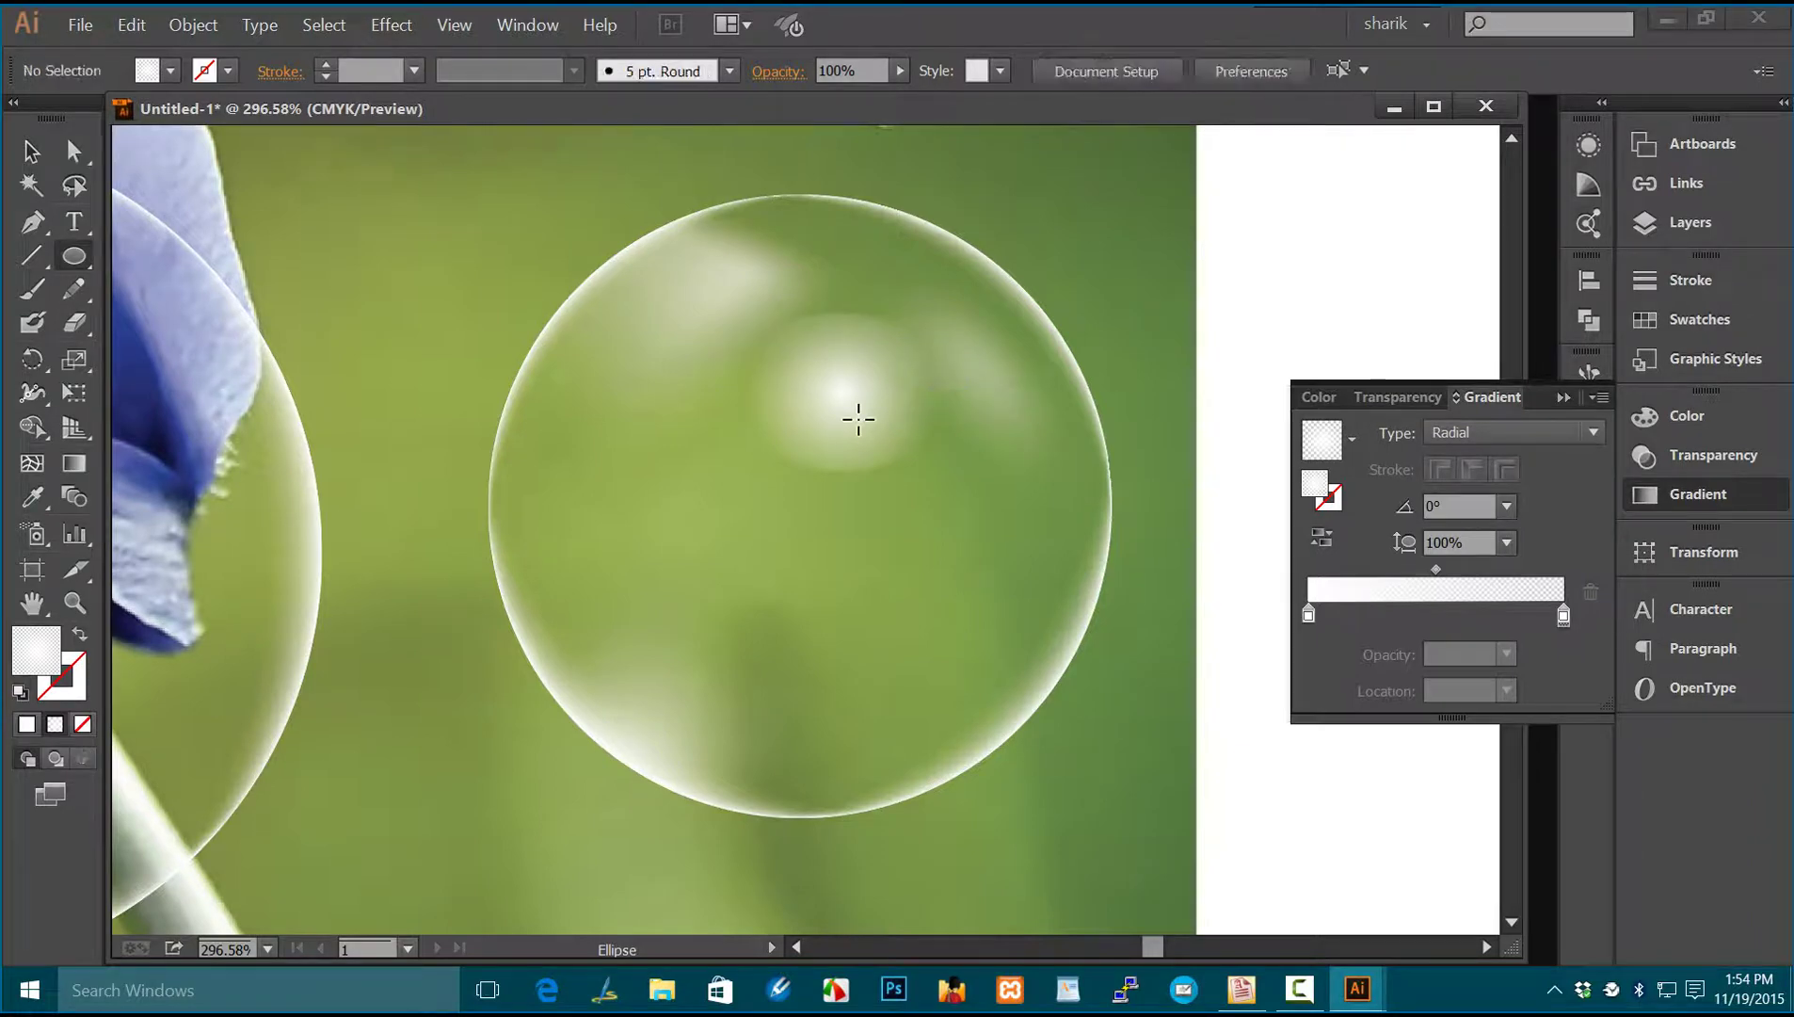
pyautogui.click(31, 150)
pyautogui.click(871, 402)
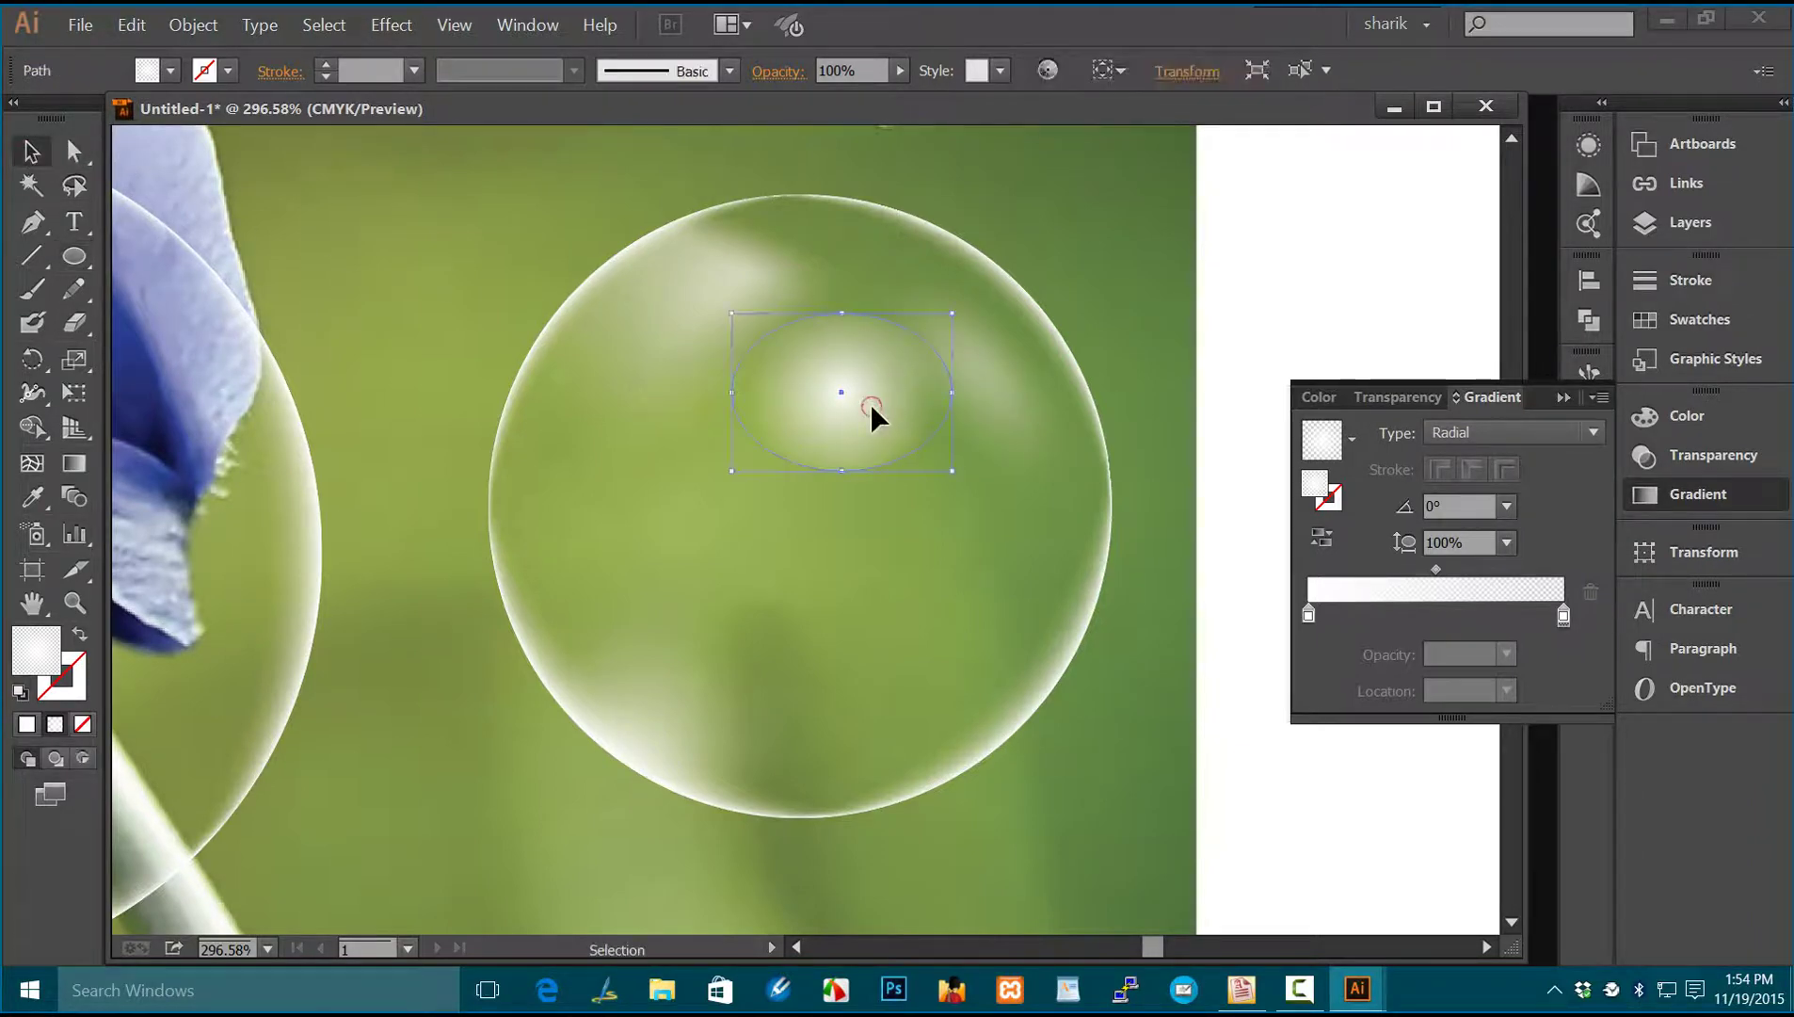
pyautogui.click(75, 463)
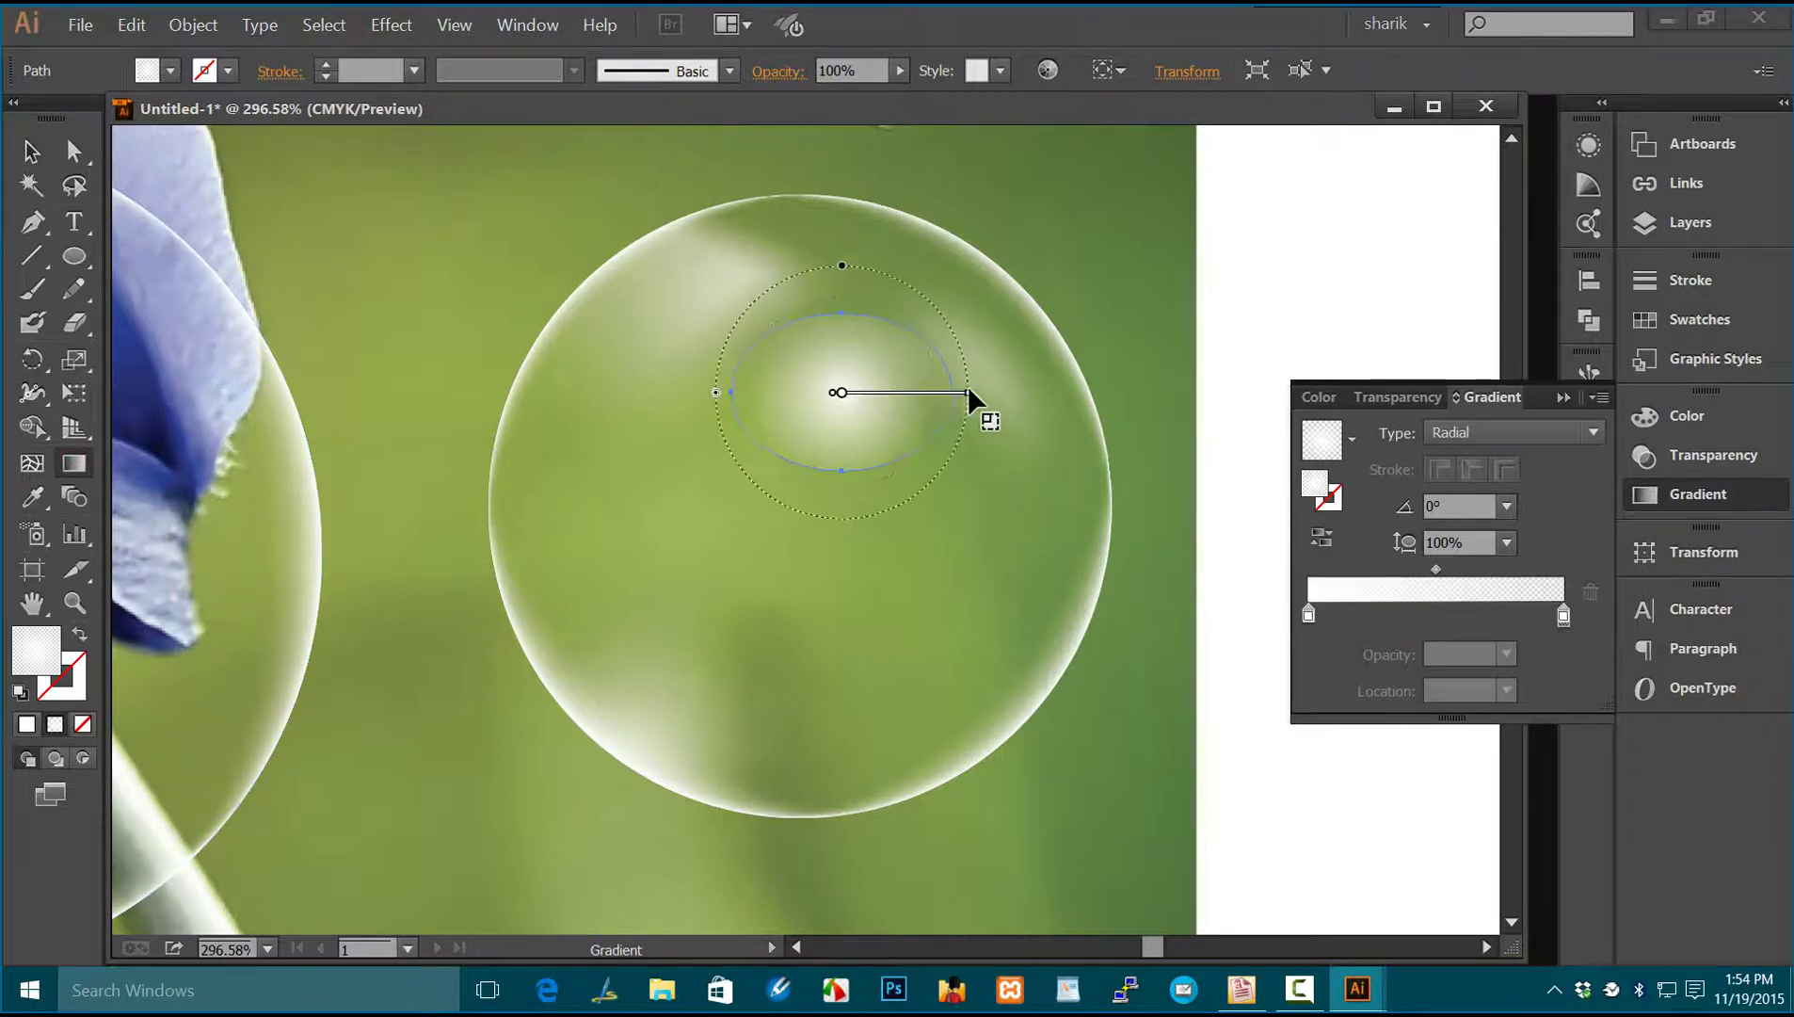
pyautogui.click(968, 391)
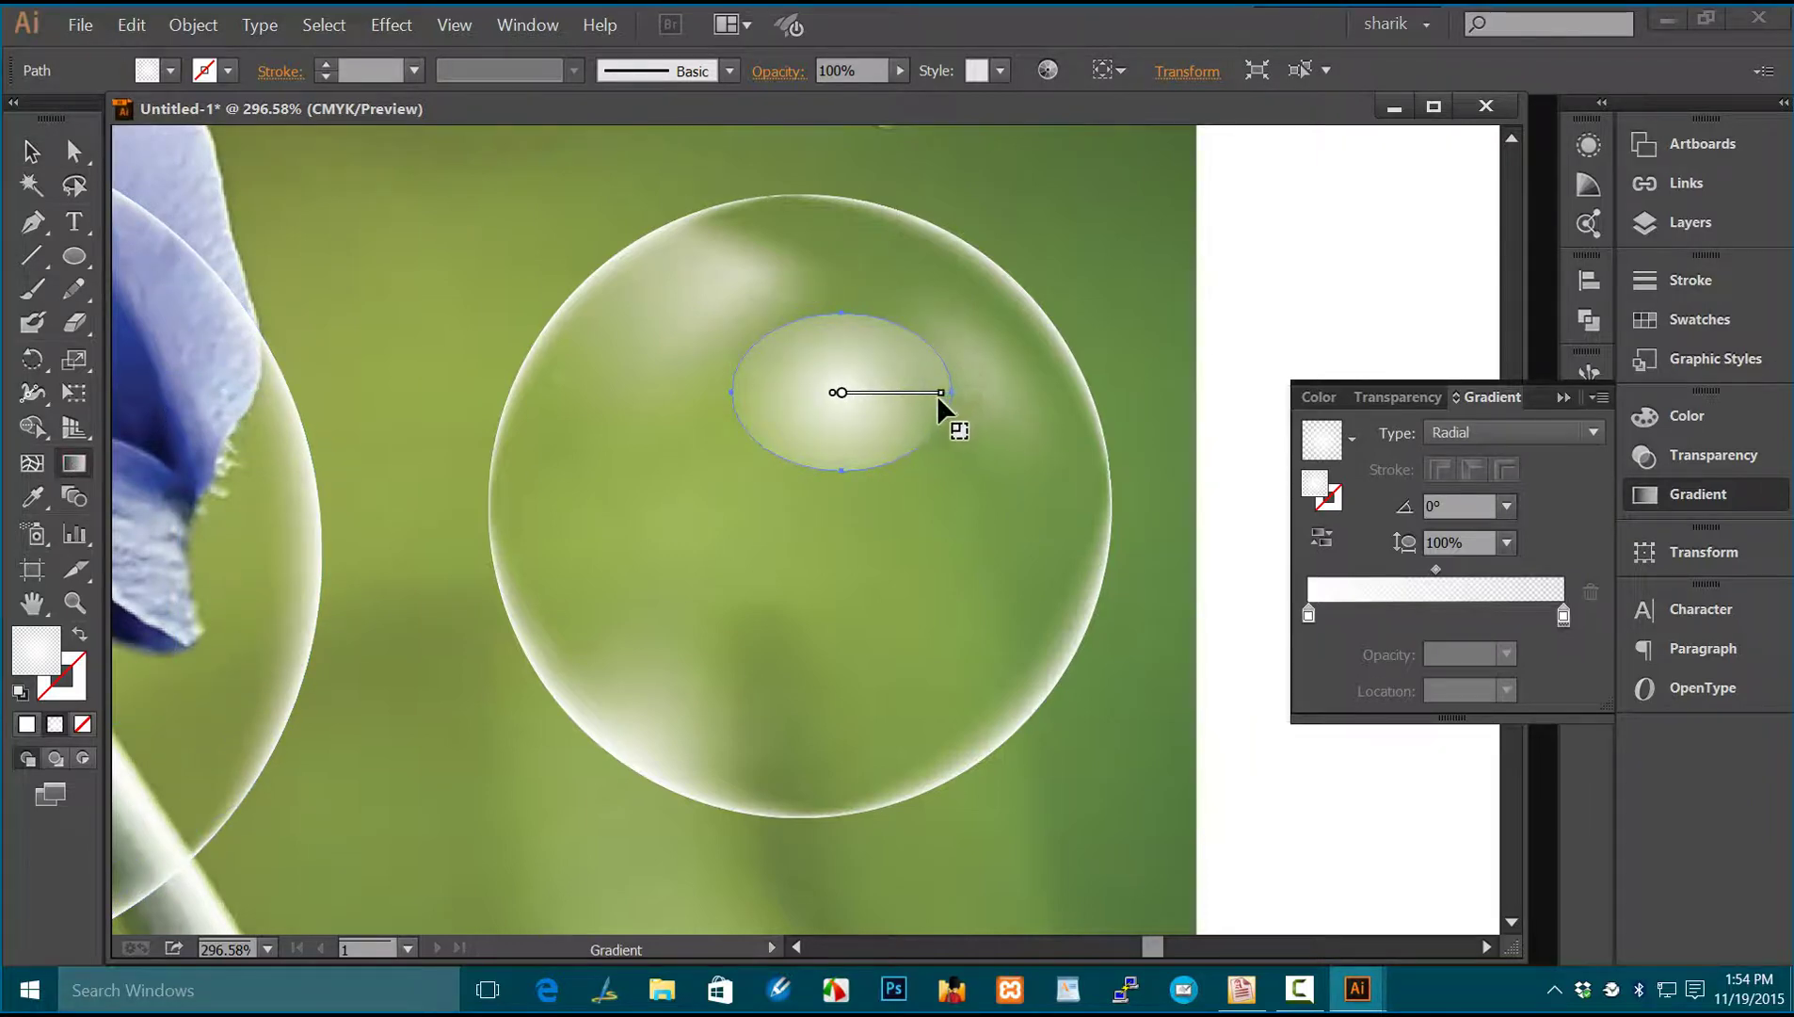
pyautogui.moveTo(935, 393); pyautogui.dragTo(936, 393)
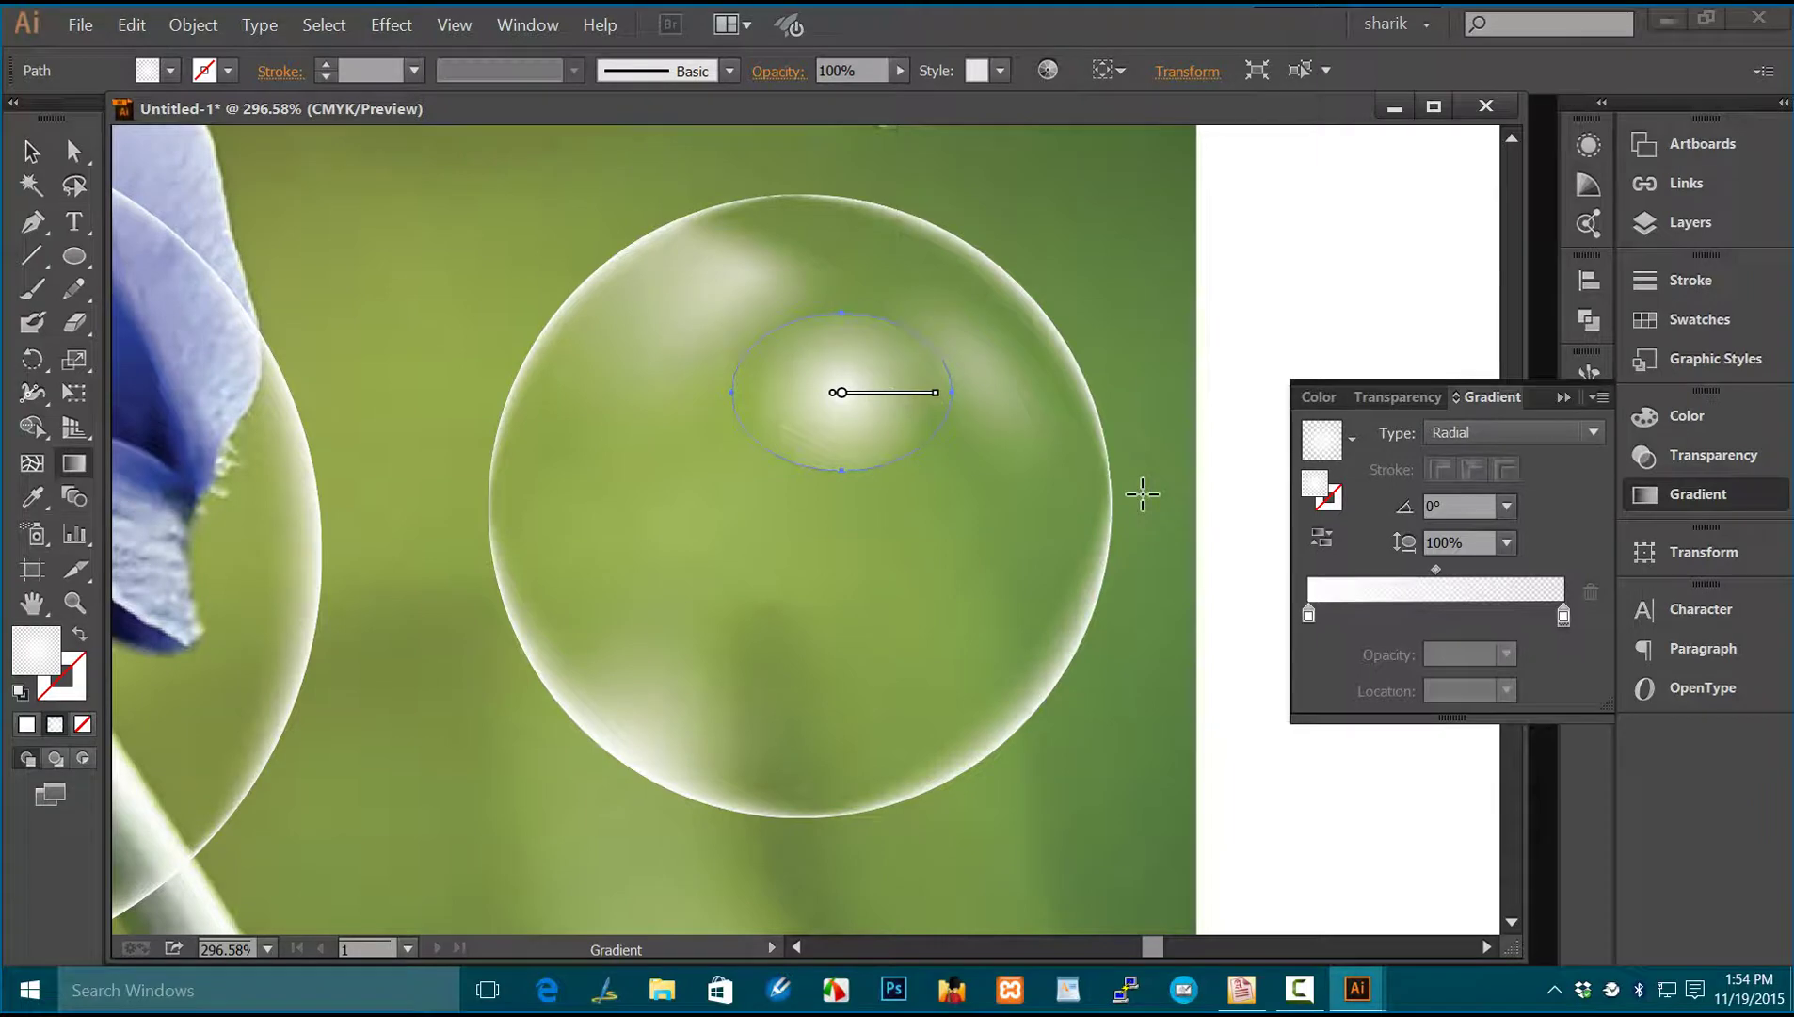
# Step: Flatten and widen the highlight ellipse, and move it up and slightly left inside the smaller bubble
pyautogui.click(31, 151)
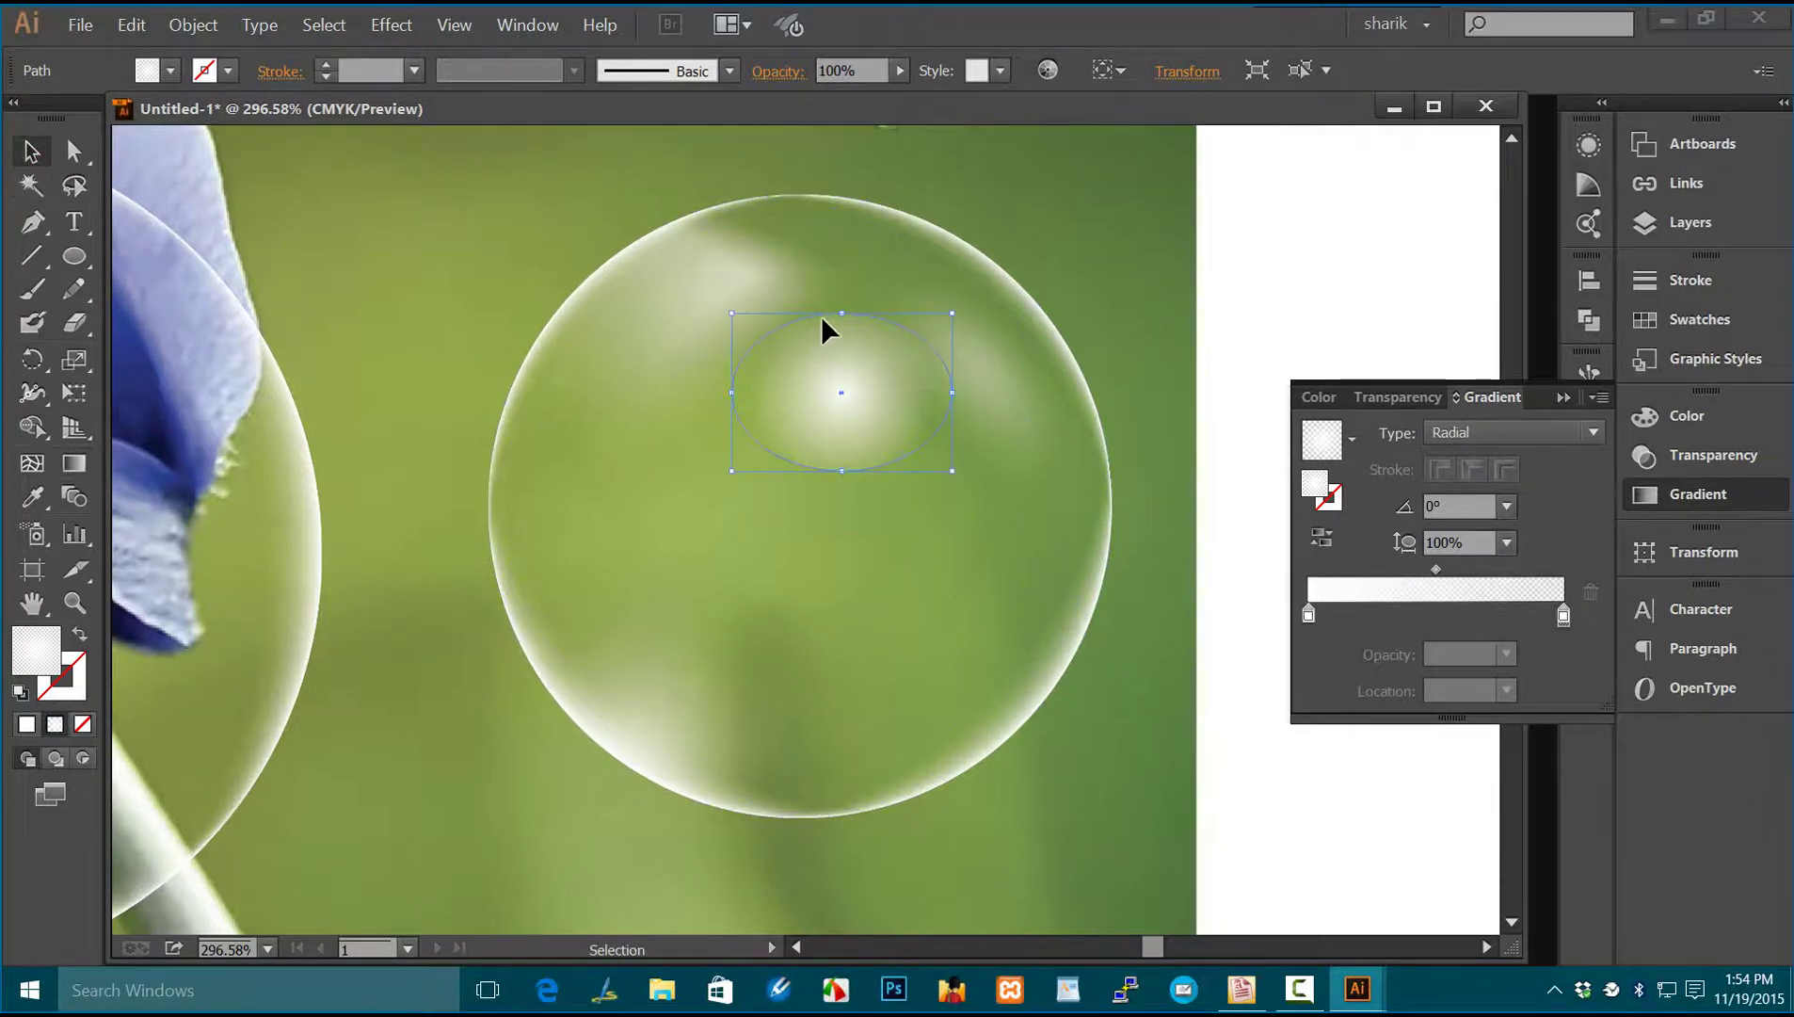
pyautogui.moveTo(842, 312); pyautogui.dragTo(845, 342)
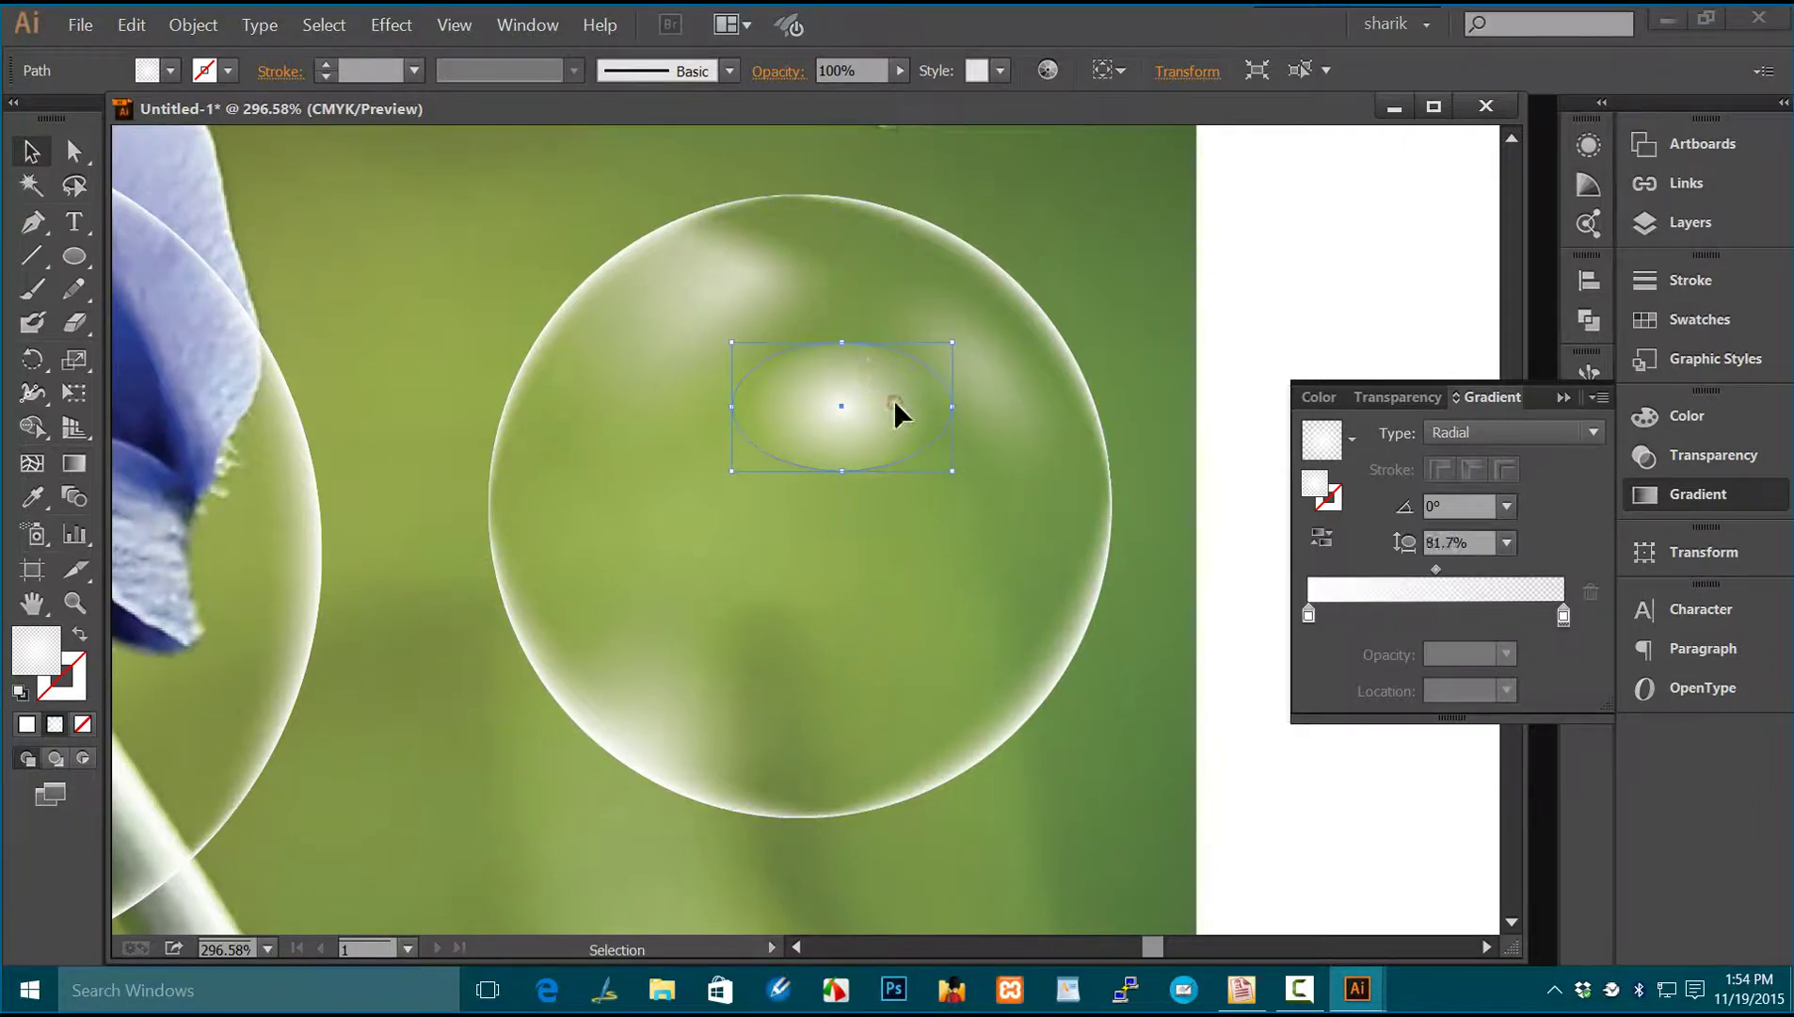
pyautogui.moveTo(895, 401); pyautogui.dragTo(860, 354)
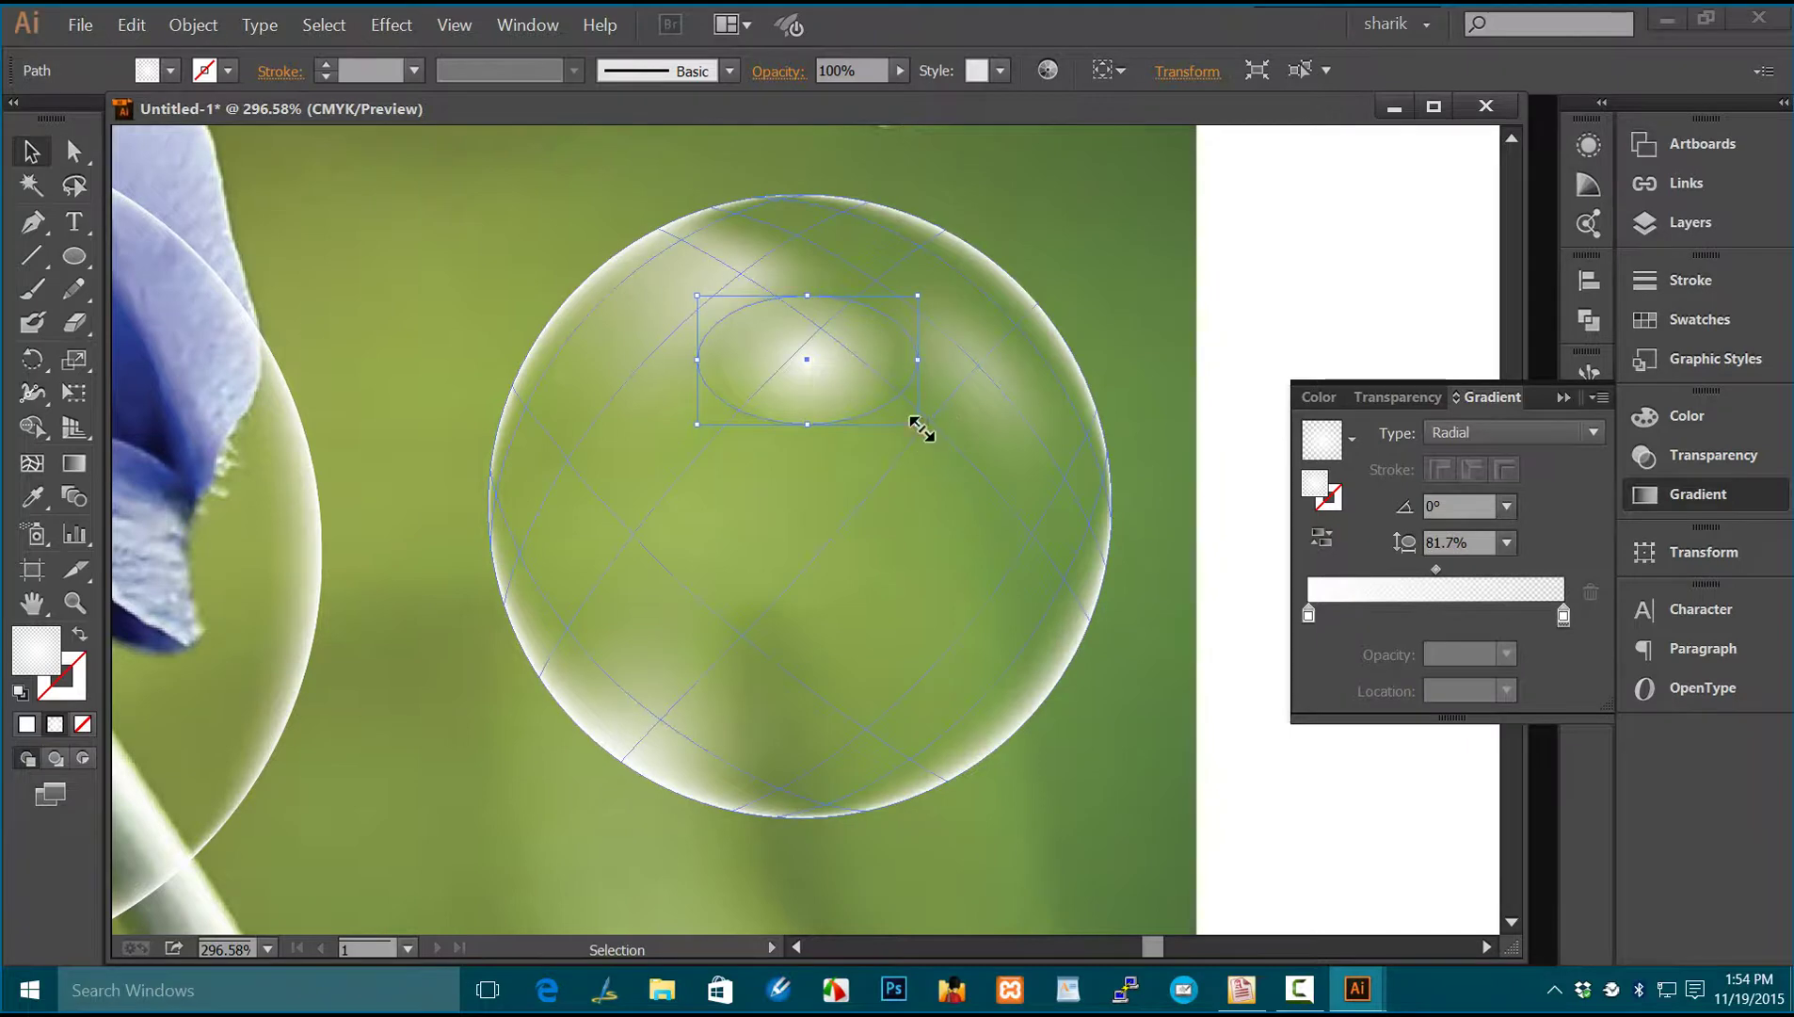
pyautogui.moveTo(918, 425)
pyautogui.mouseDown()
pyautogui.moveTo(961, 433)
pyautogui.moveTo(871, 382)
pyautogui.moveTo(909, 398)
pyautogui.mouseUp()
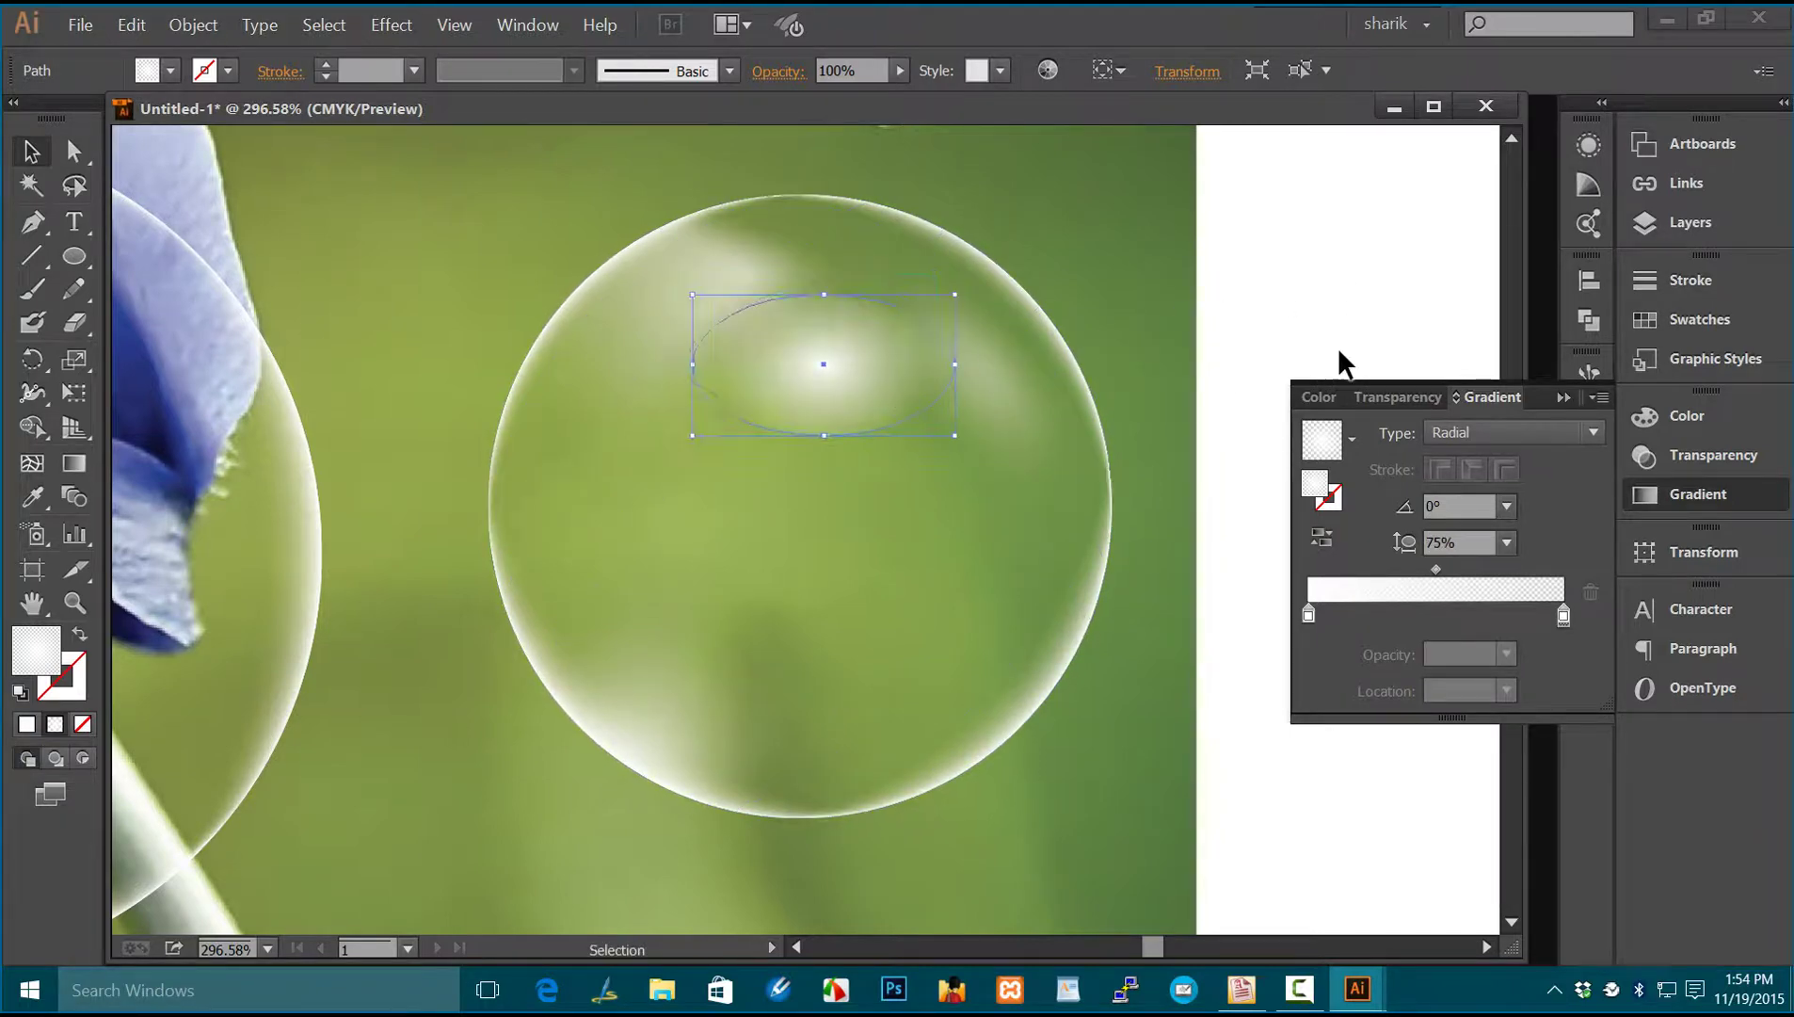
pyautogui.click(1346, 295)
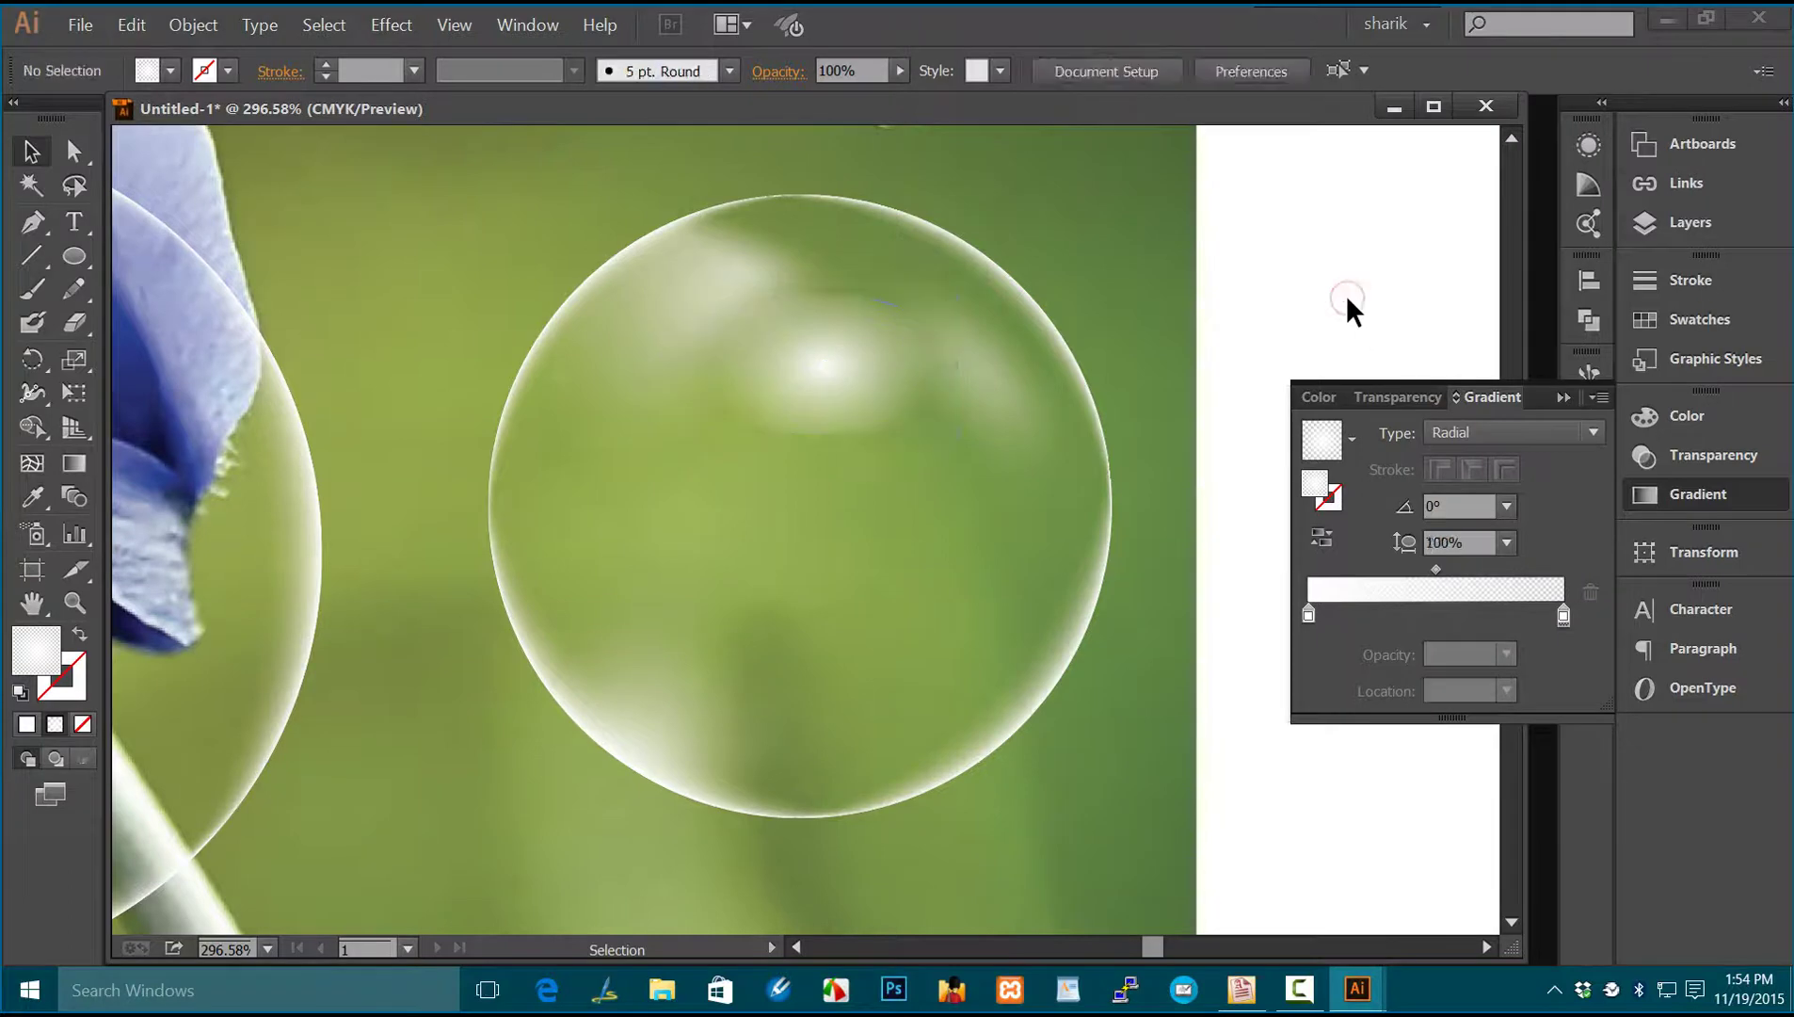
# Step: Shorten the resized highlight ellipse's gradient again to soften its edges
pyautogui.click(831, 387)
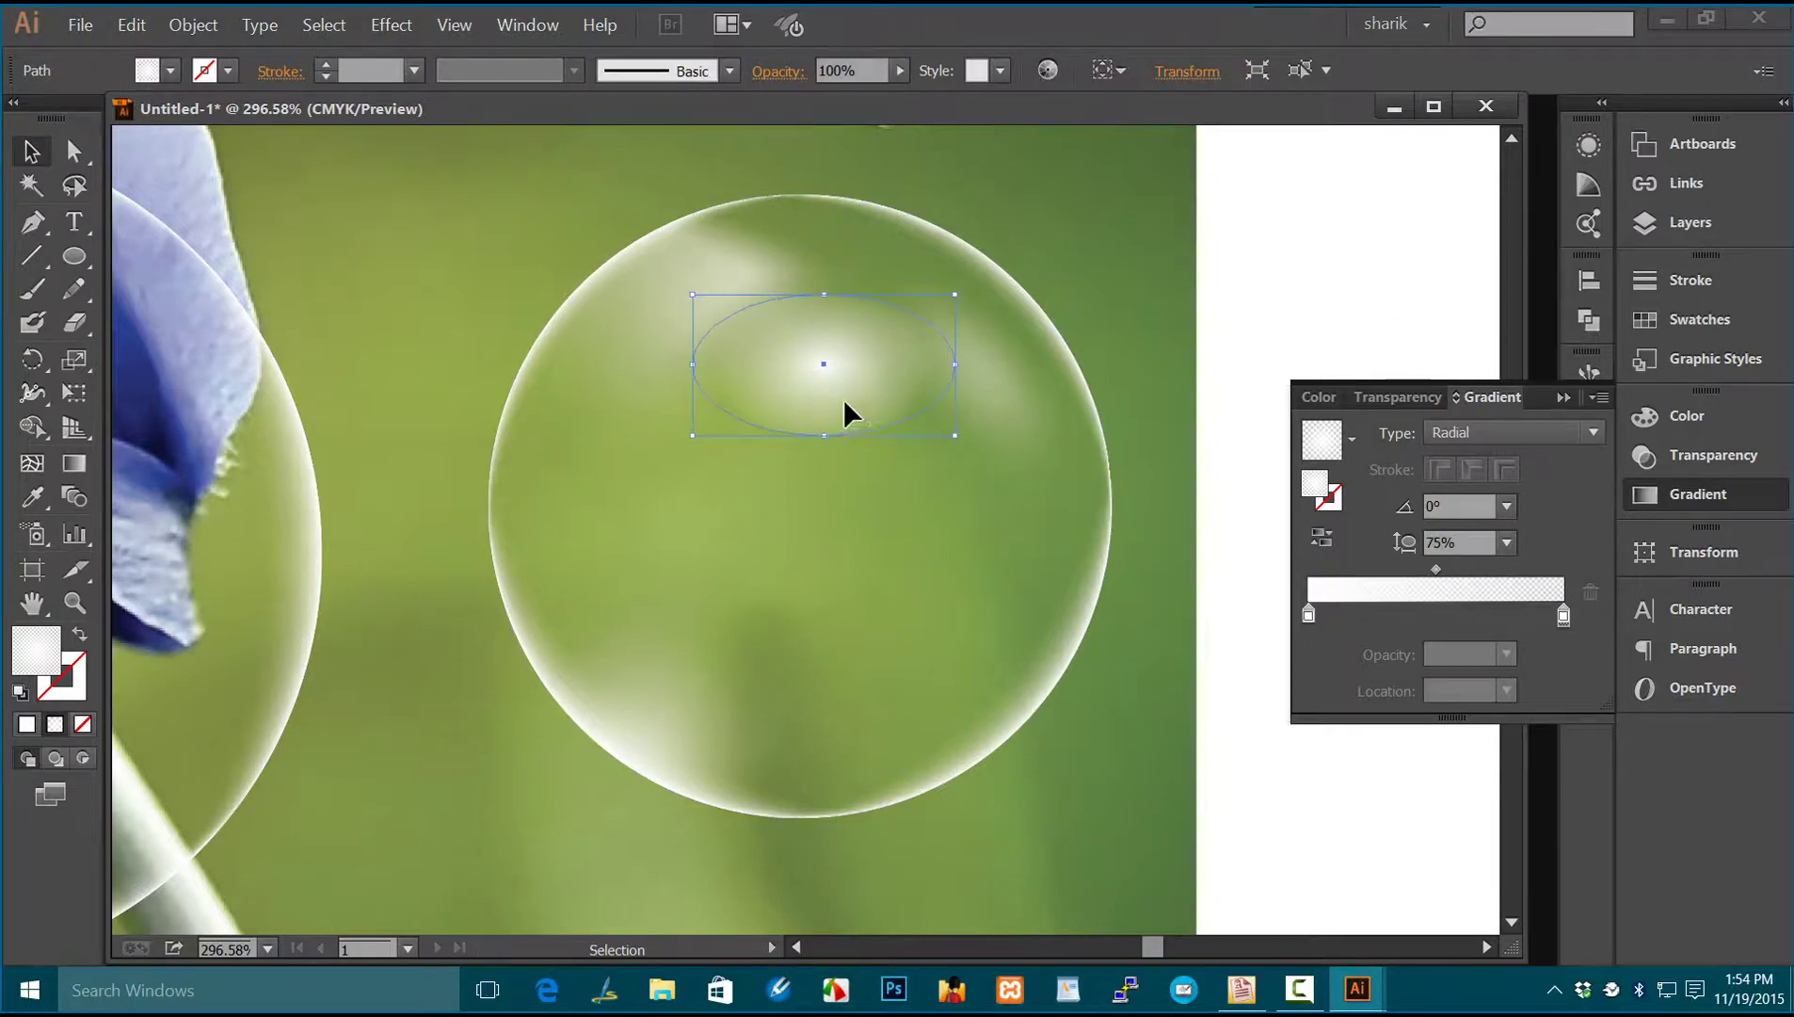
pyautogui.click(73, 463)
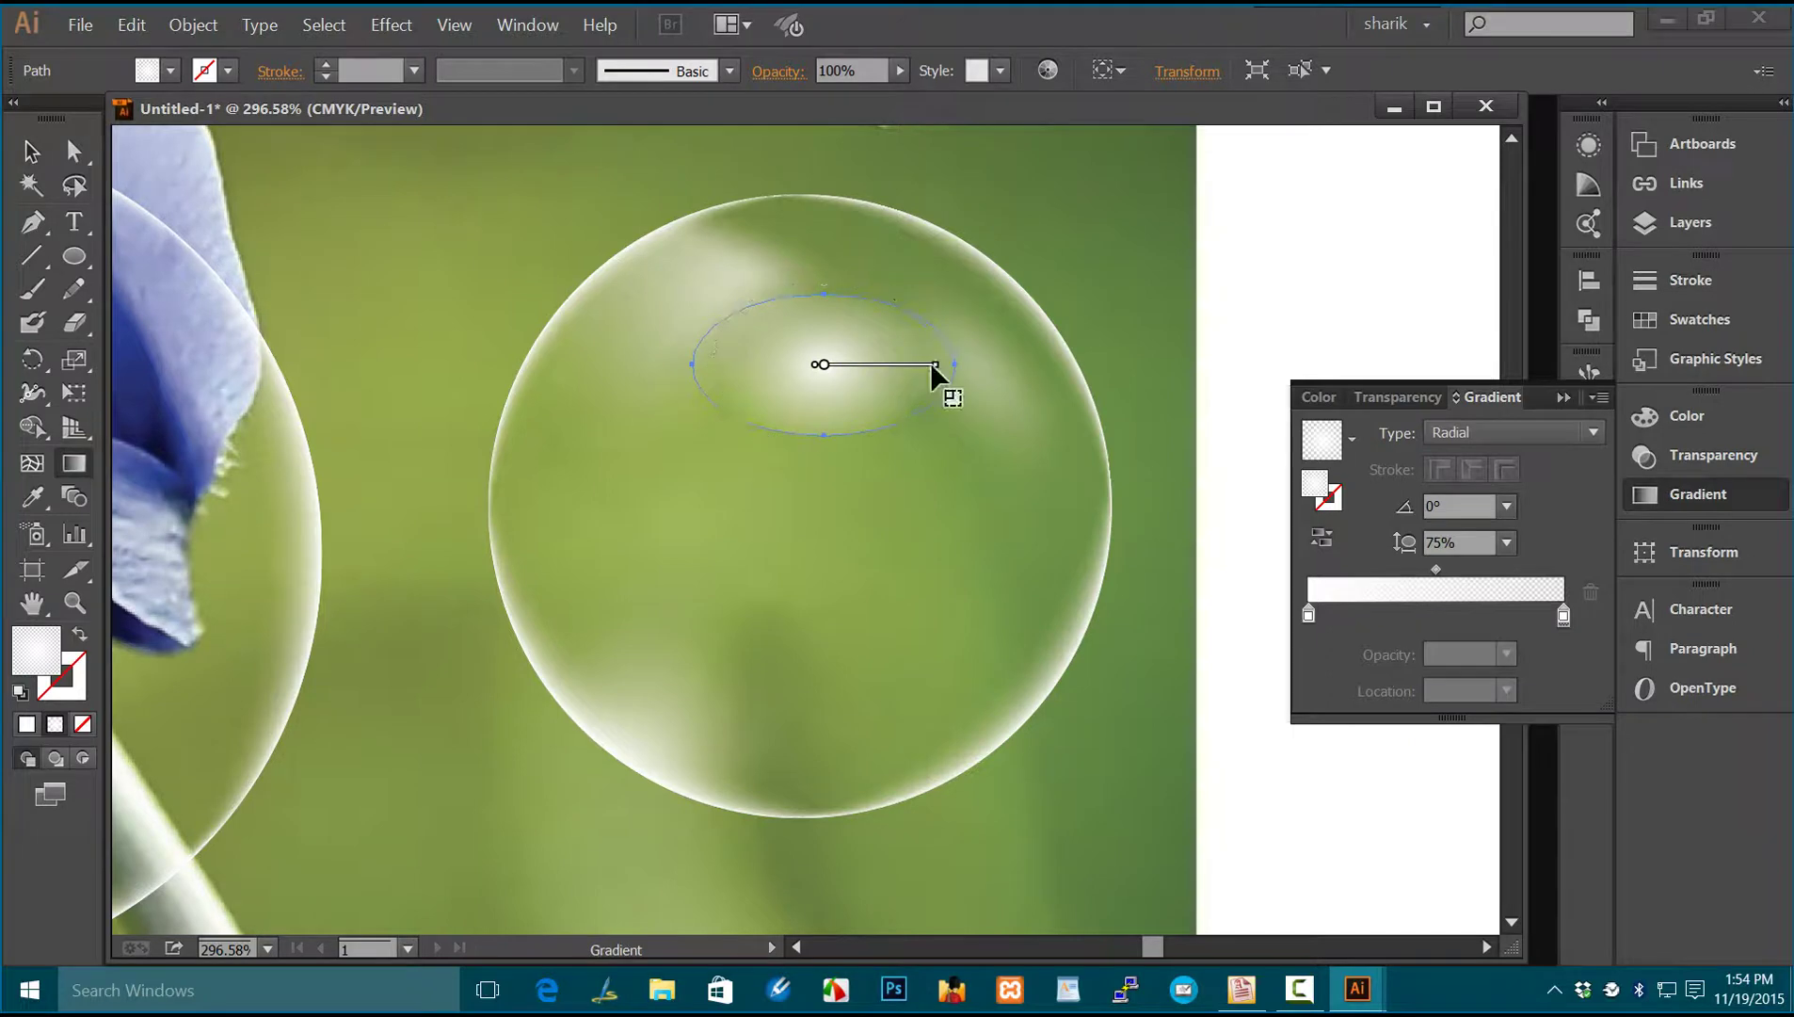
pyautogui.moveTo(934, 363); pyautogui.dragTo(900, 367)
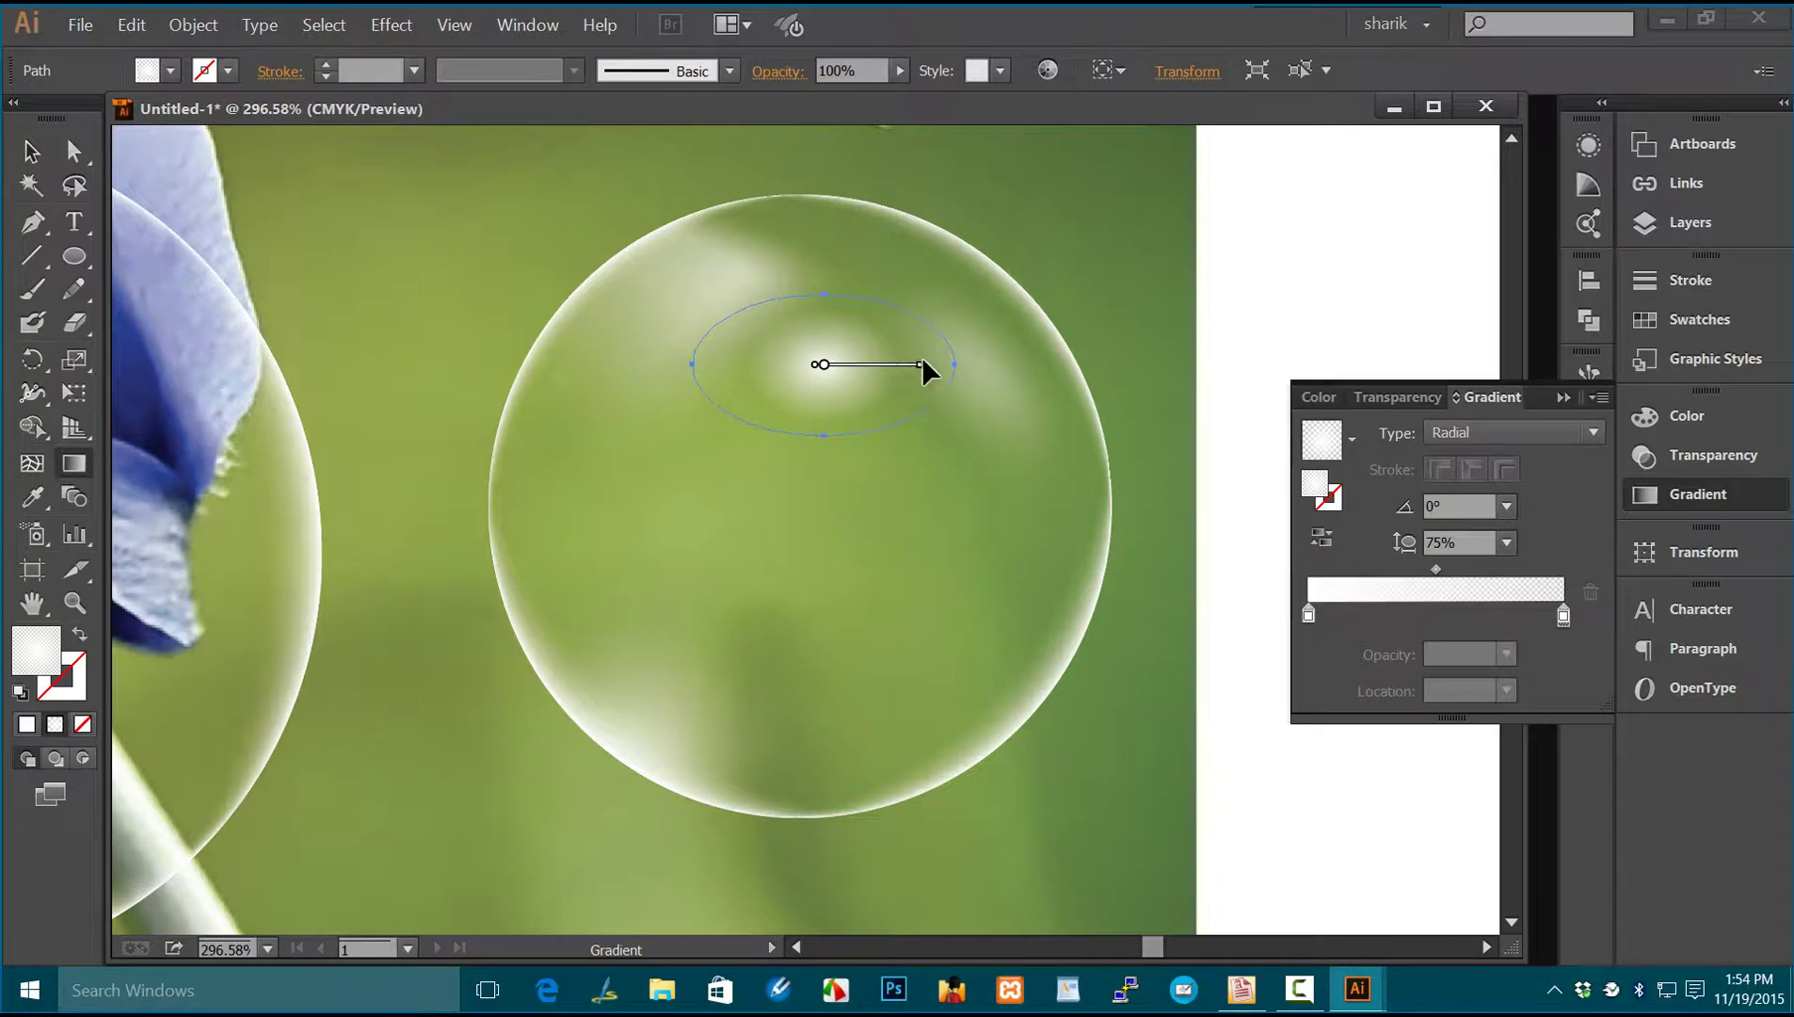
pyautogui.click(28, 165)
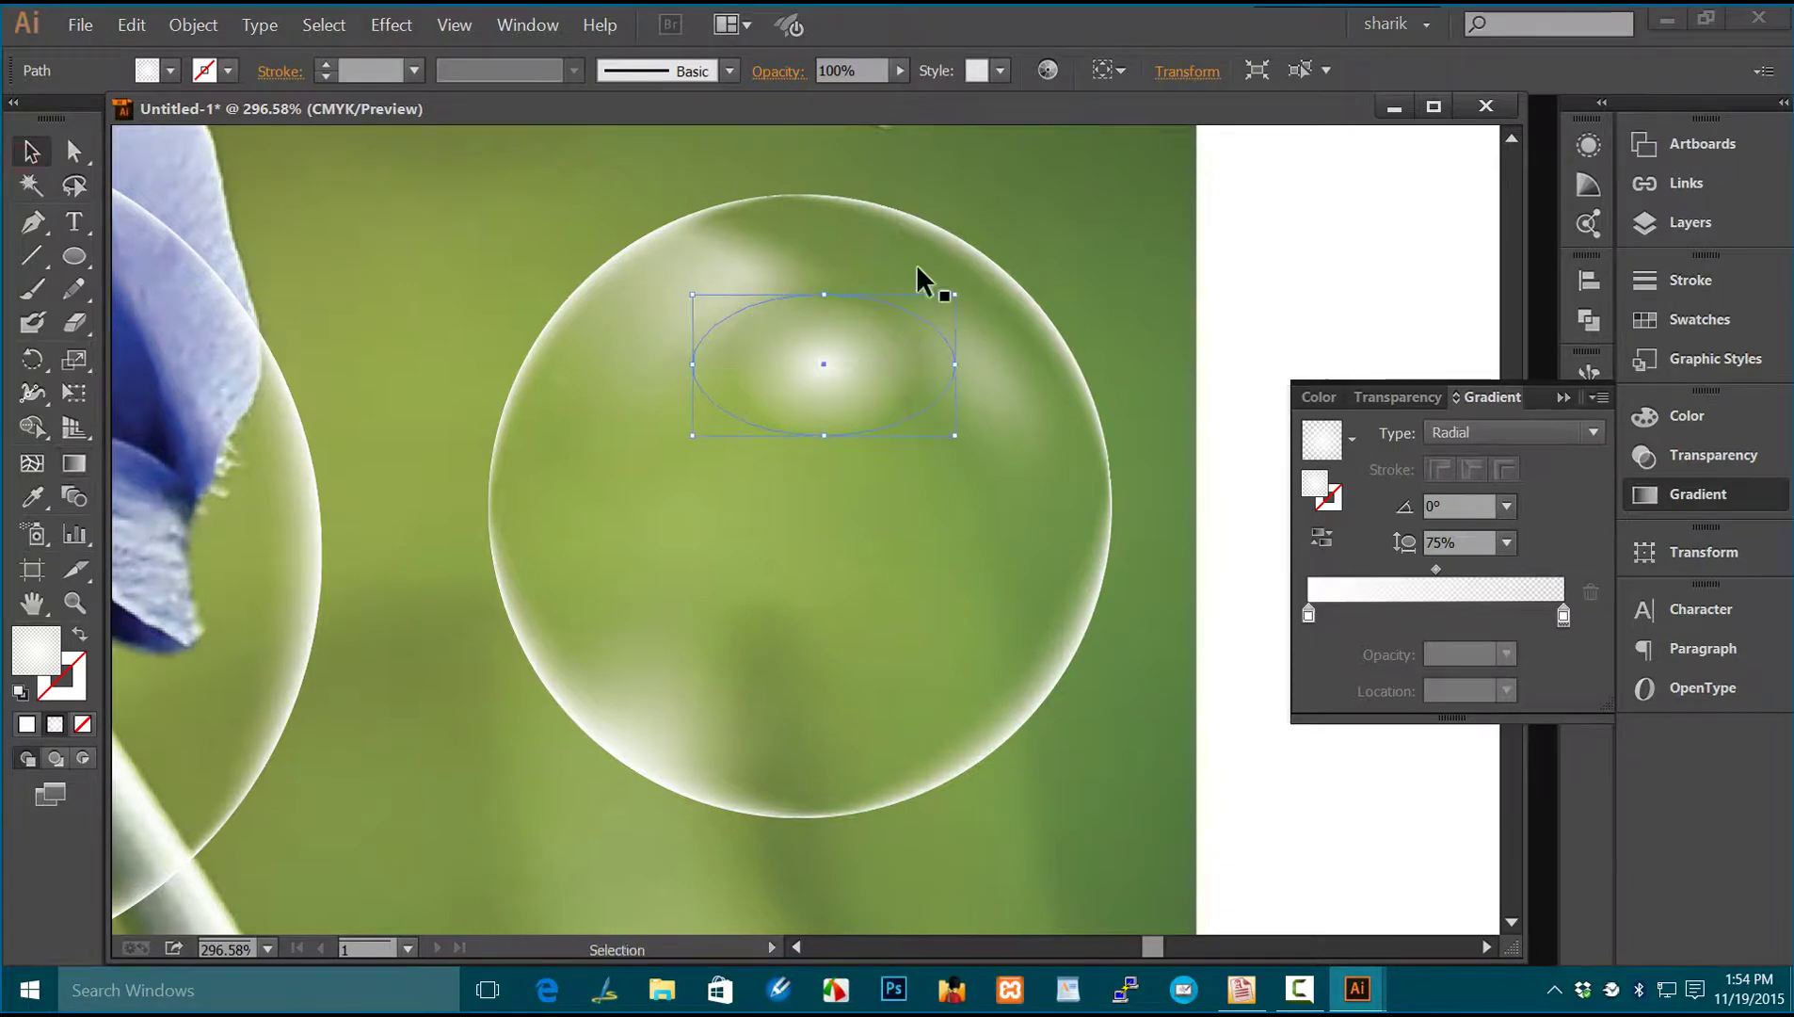
pyautogui.click(1249, 261)
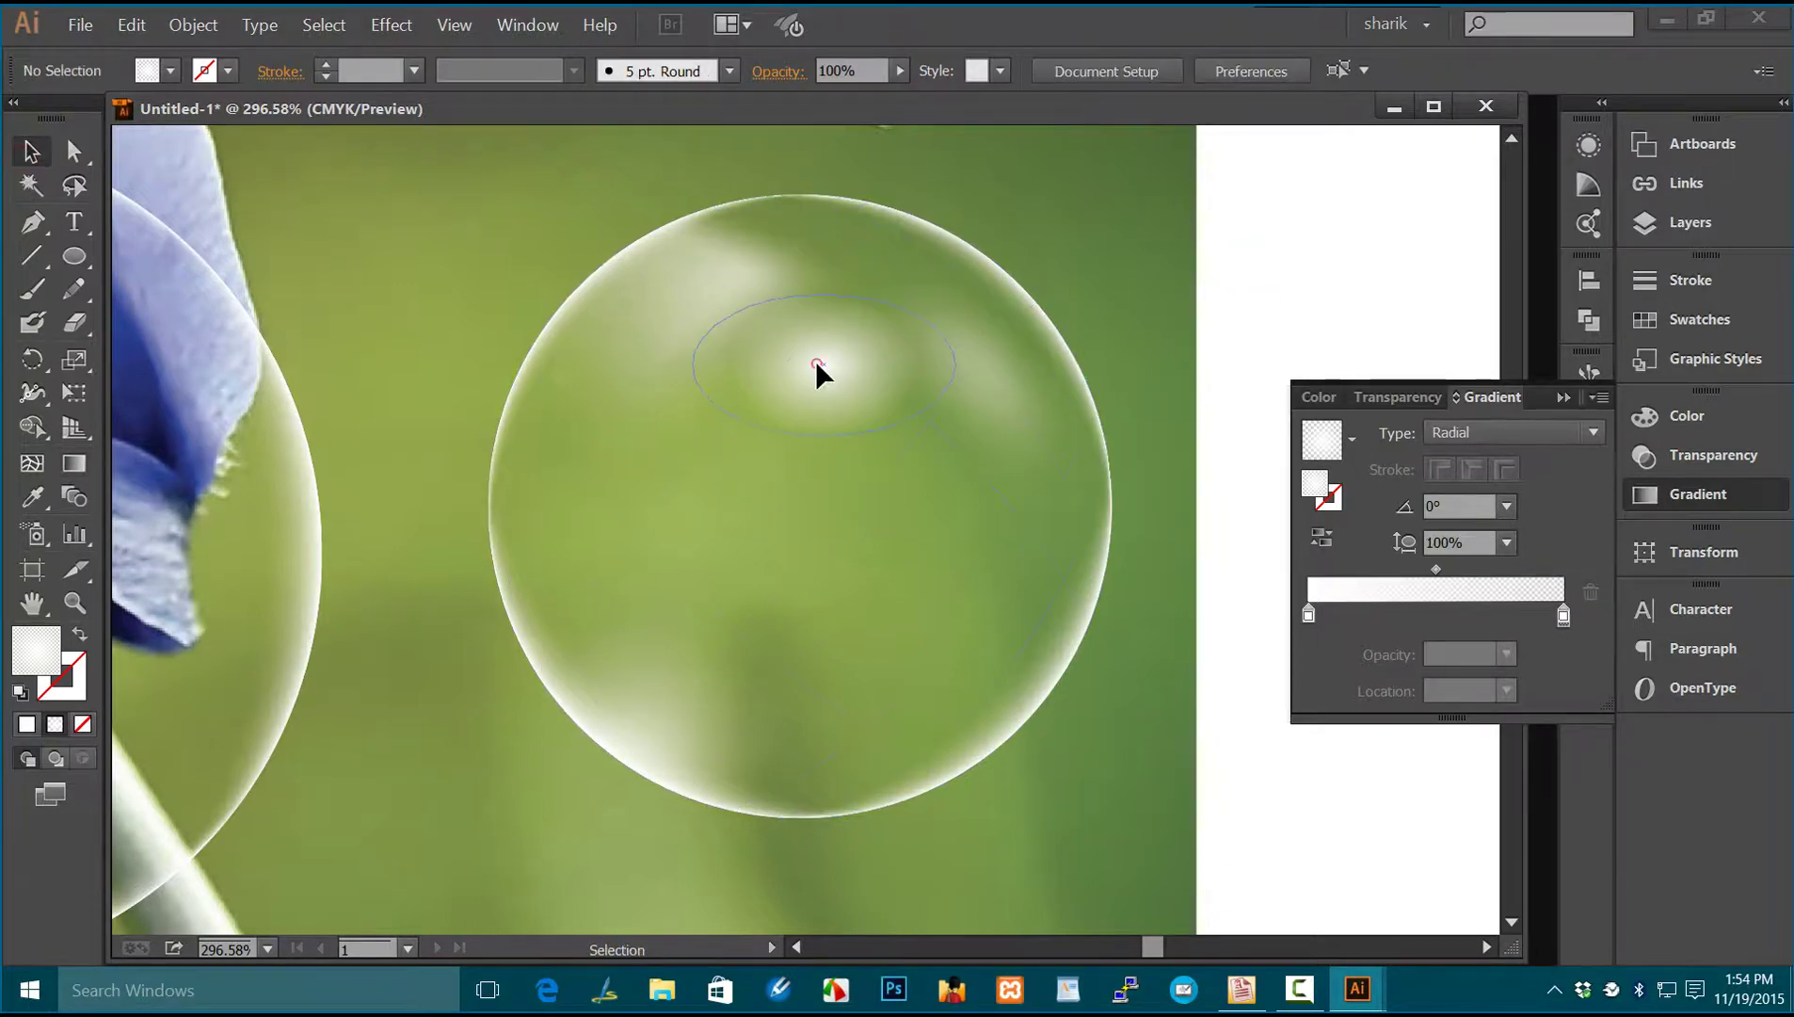
# Step: Move the highlight ellipse onto the smaller bubble's upper-left mesh highlight and return the view to 100%
pyautogui.moveTo(816, 361); pyautogui.dragTo(793, 321)
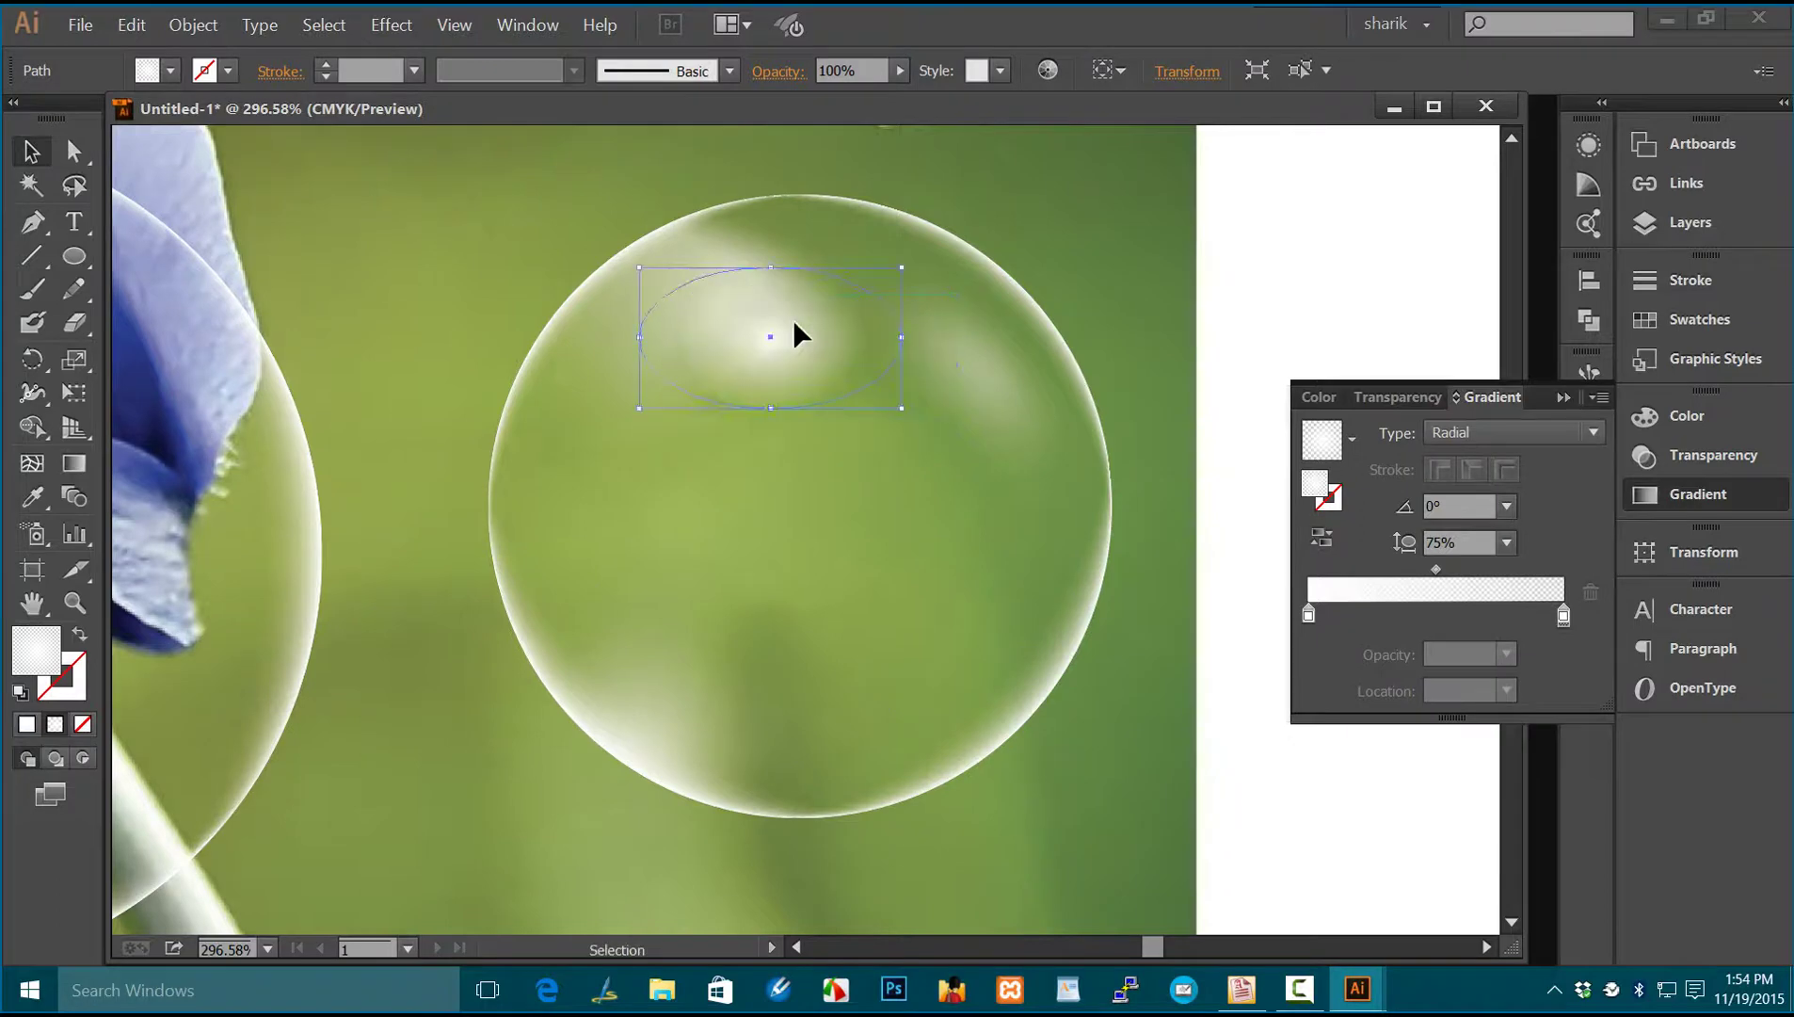
pyautogui.click(1297, 267)
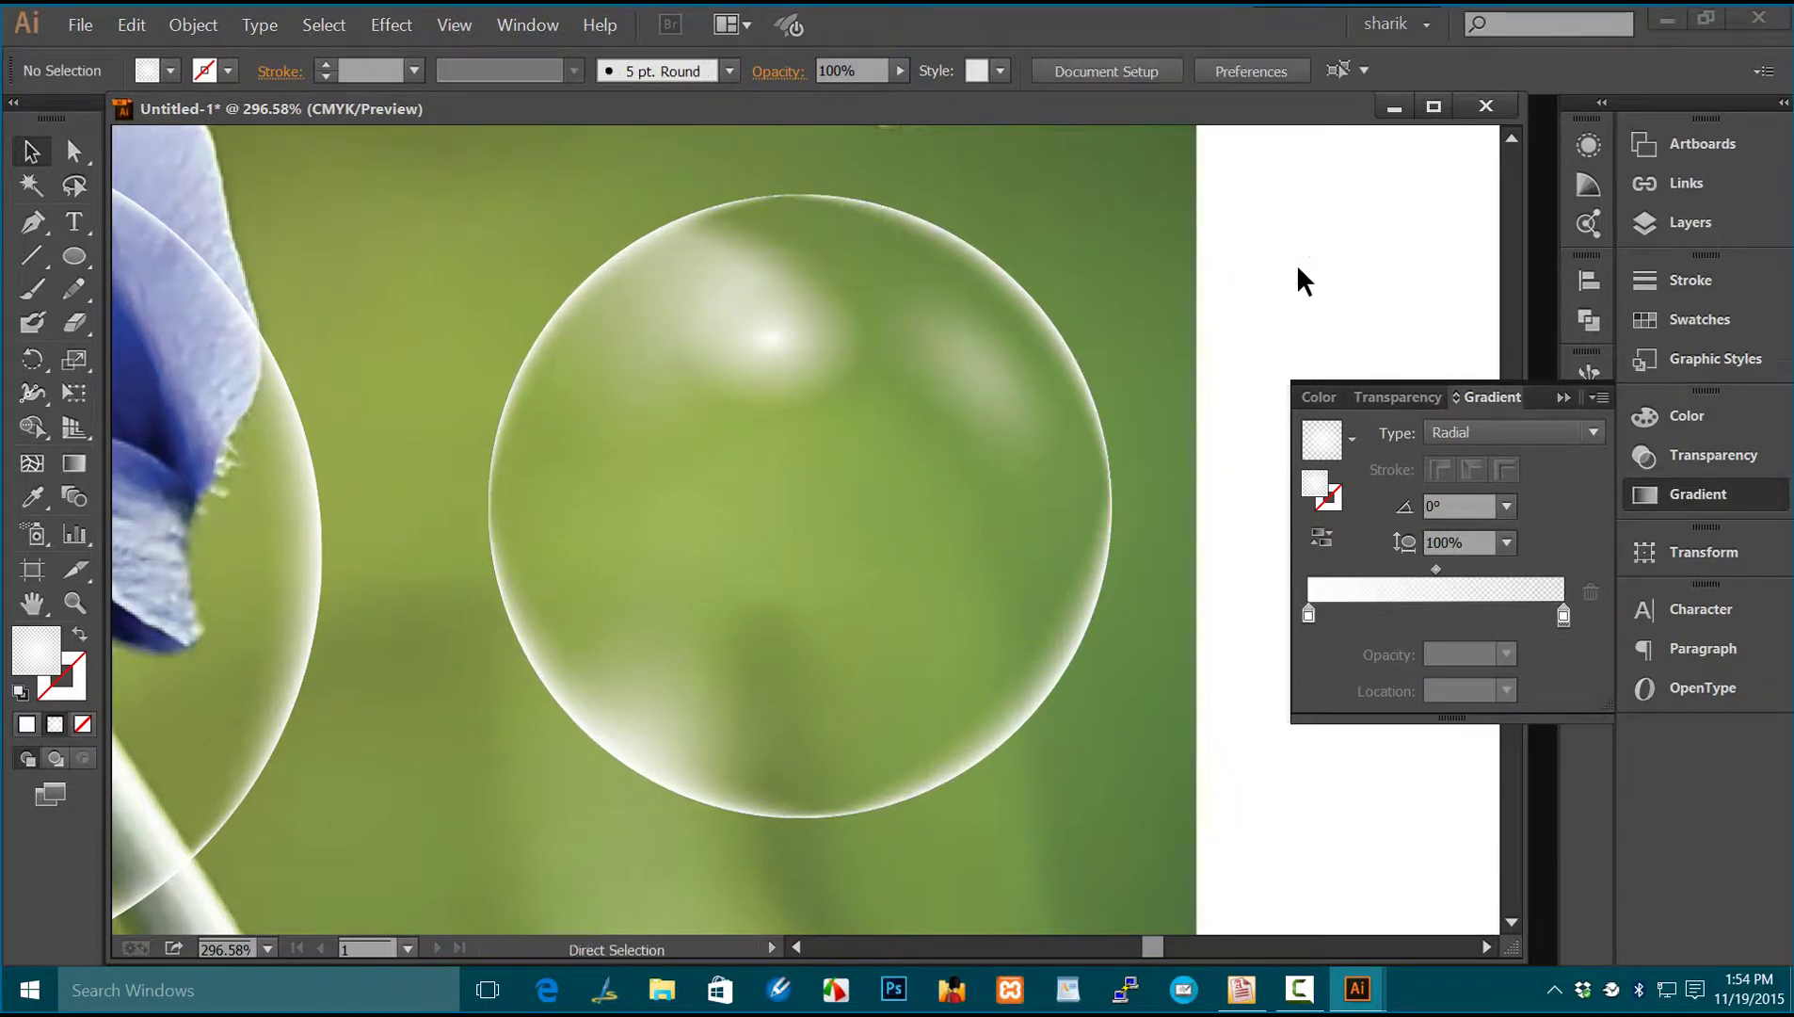
pyautogui.hotkey('ctrl', '1')
pyautogui.click(1377, 252)
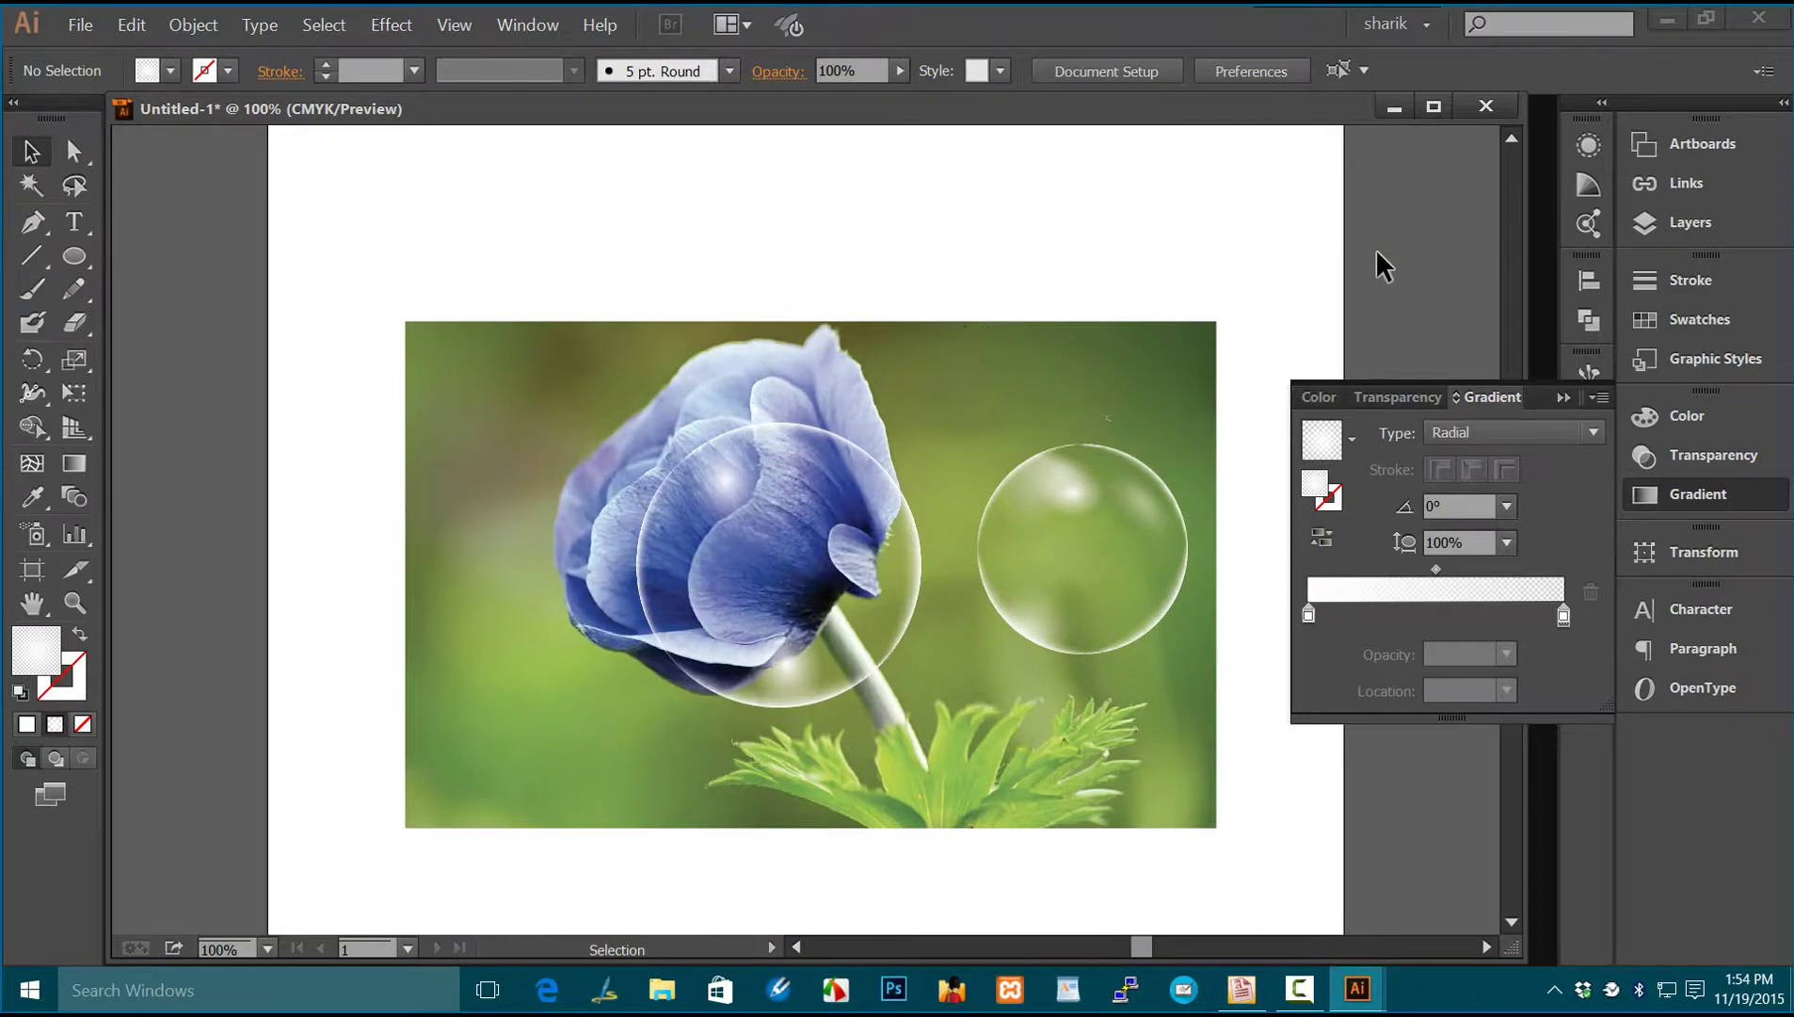
pyautogui.click(1560, 395)
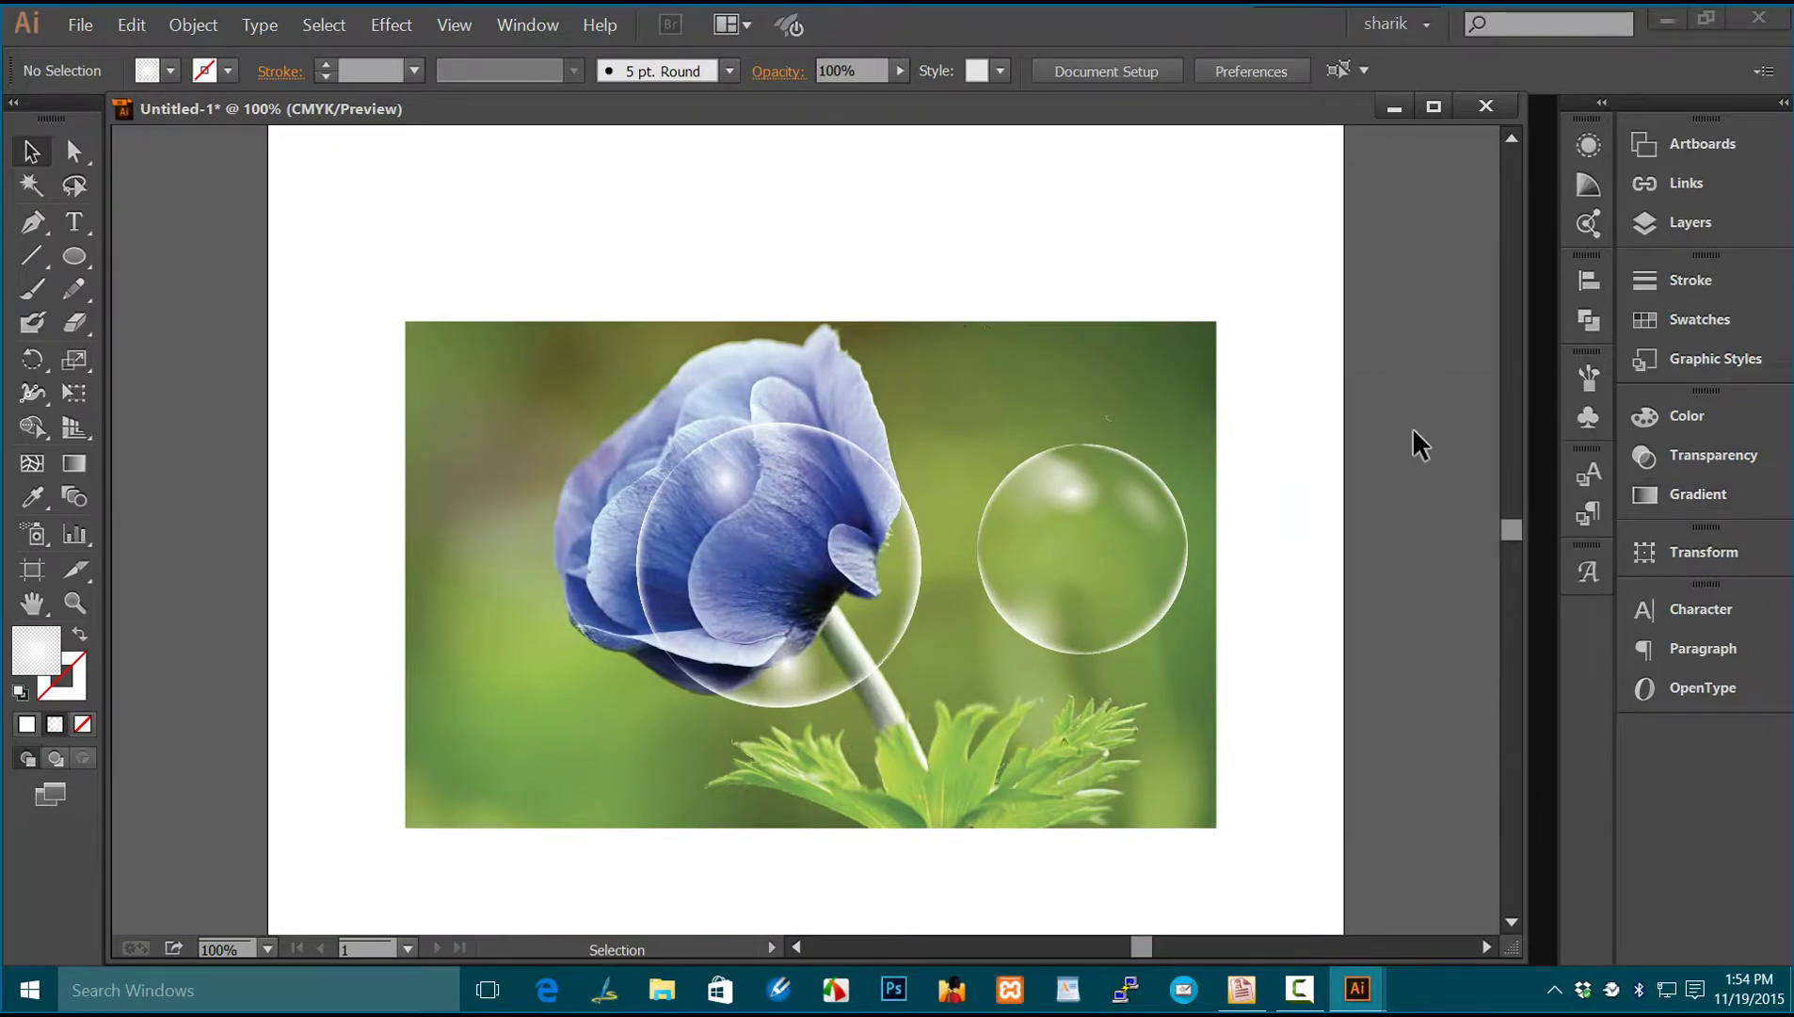
# Step: Place a flattened, tilted copy of the highlight ellipse along the smaller bubble's lower-left edge
pyautogui.click(1075, 489)
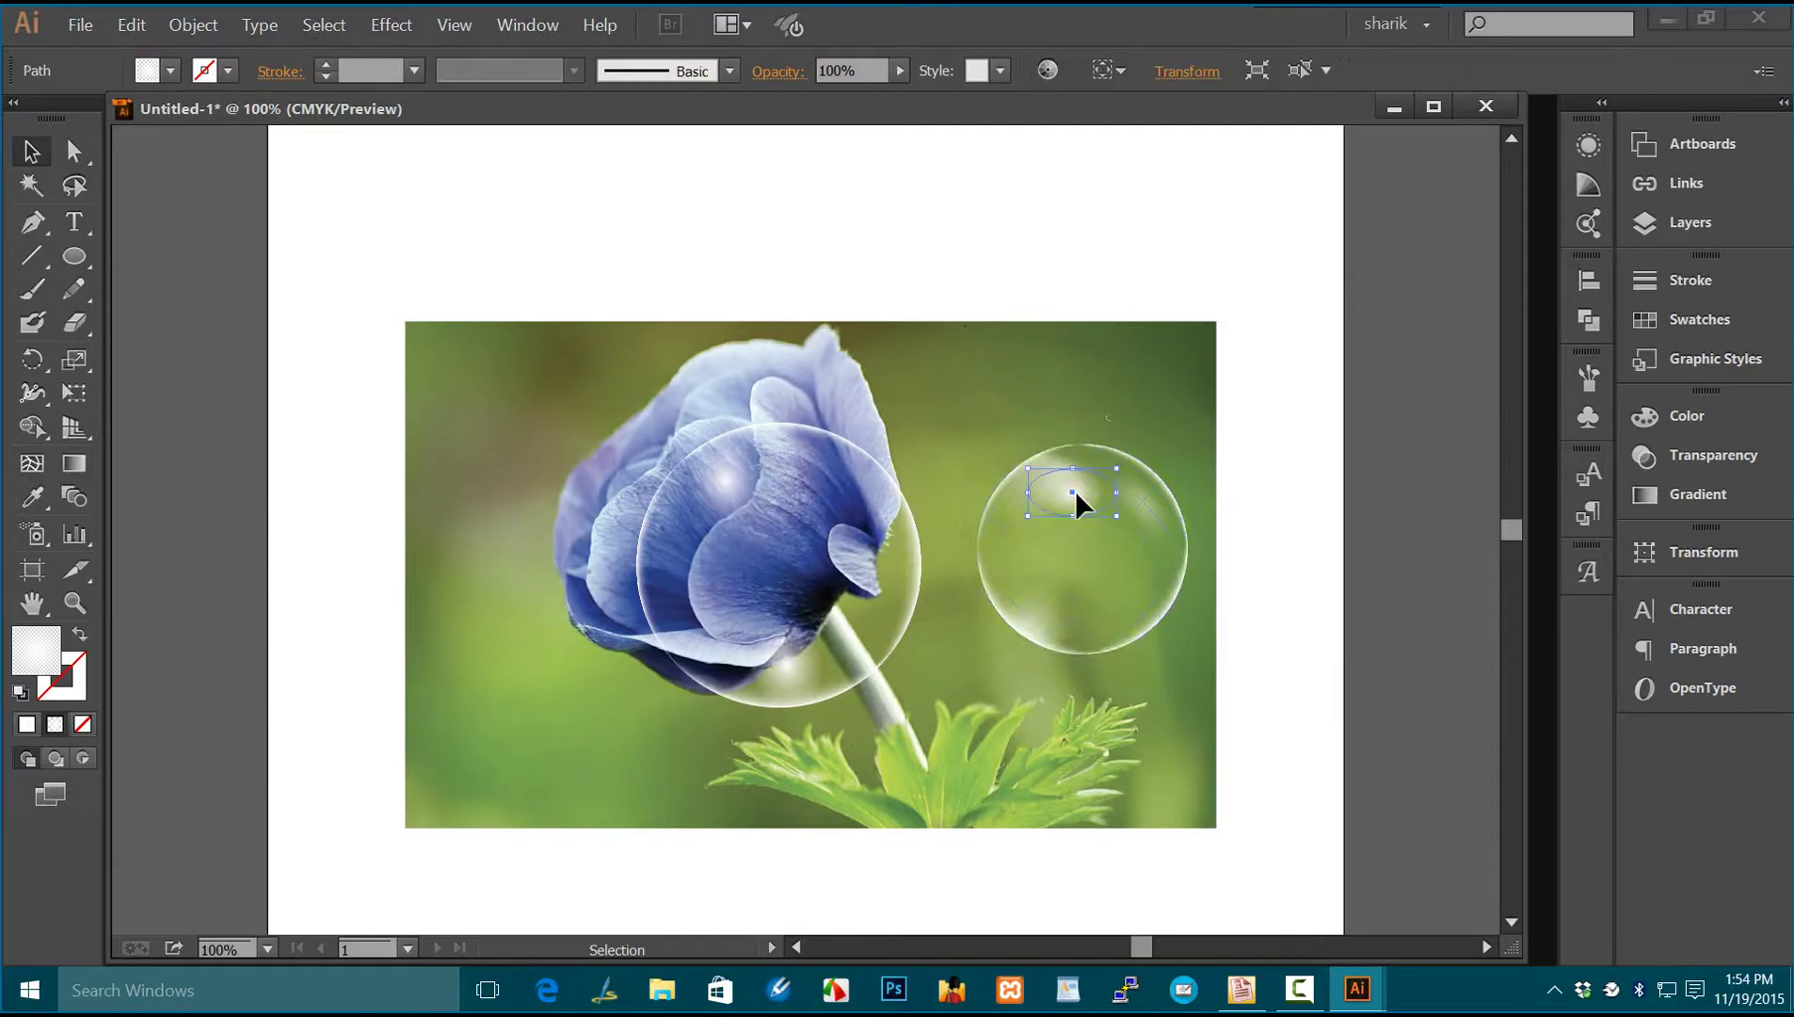
pyautogui.press('a')
pyautogui.press('v')
pyautogui.moveTo(1087, 489); pyautogui.dragTo(1096, 626)
pyautogui.click(1354, 565)
pyautogui.click(1092, 617)
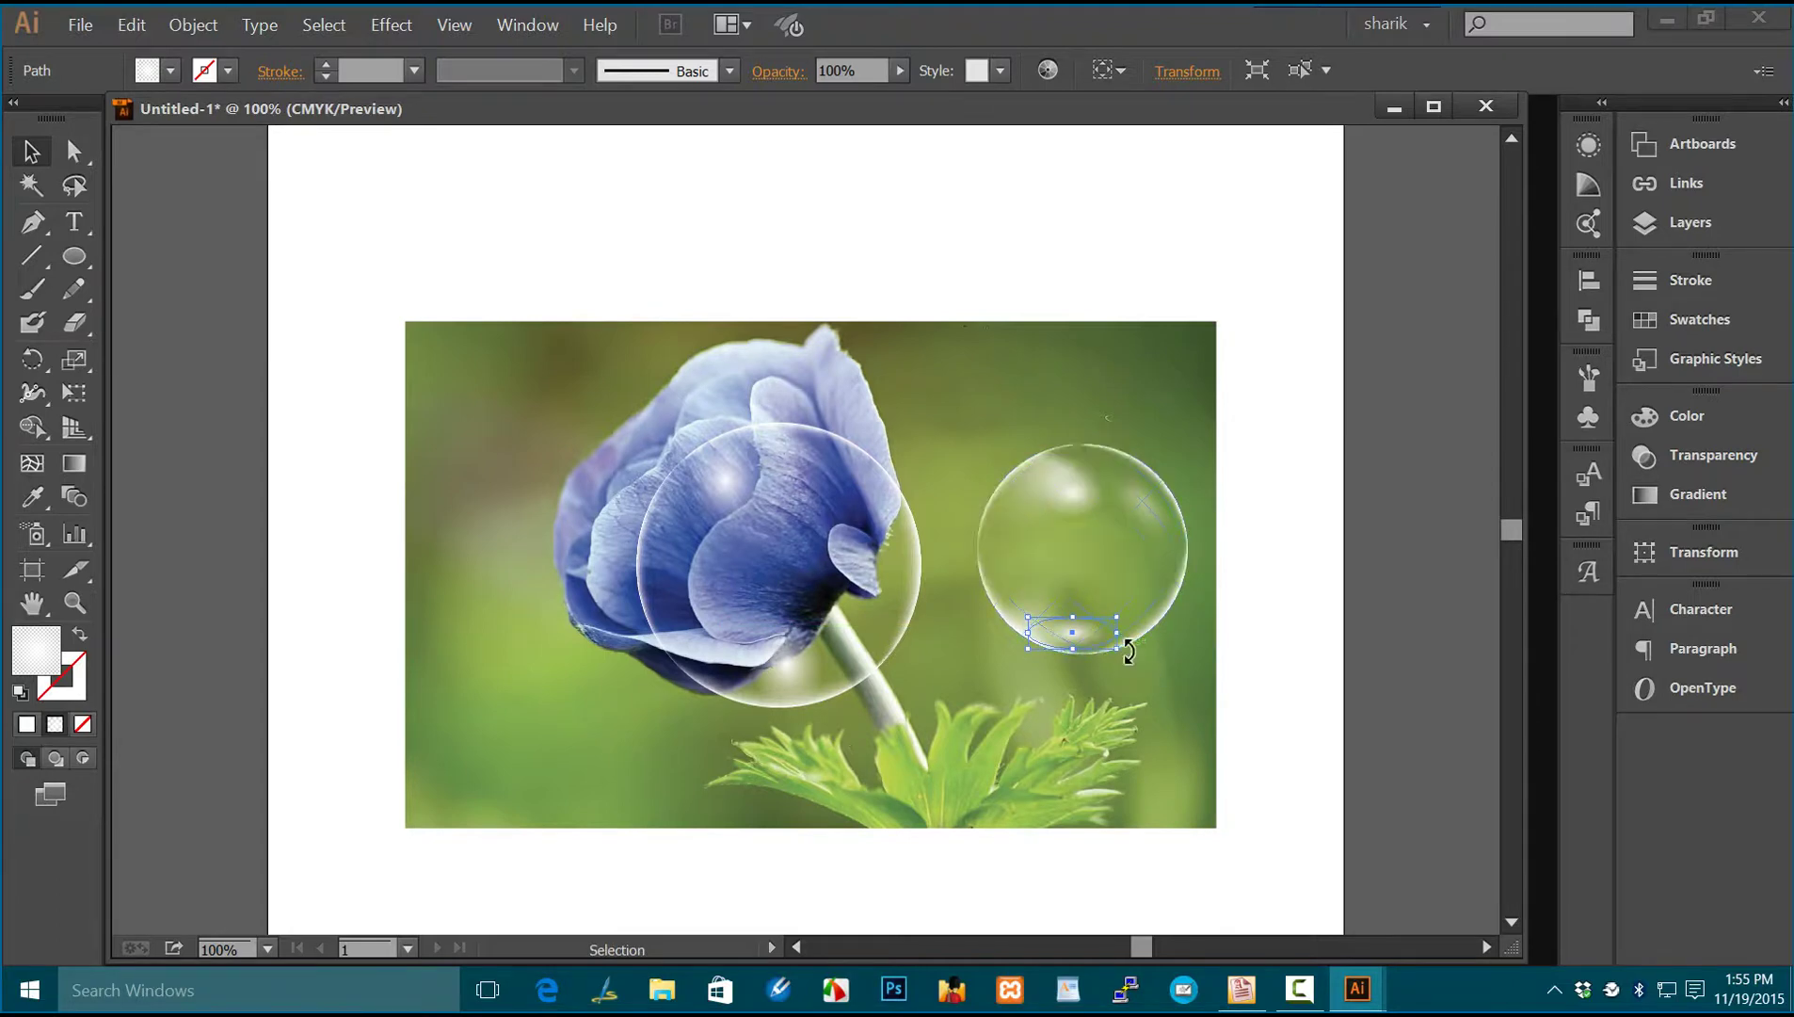
pyautogui.moveTo(1122, 651); pyautogui.dragTo(1075, 636)
pyautogui.click(1335, 653)
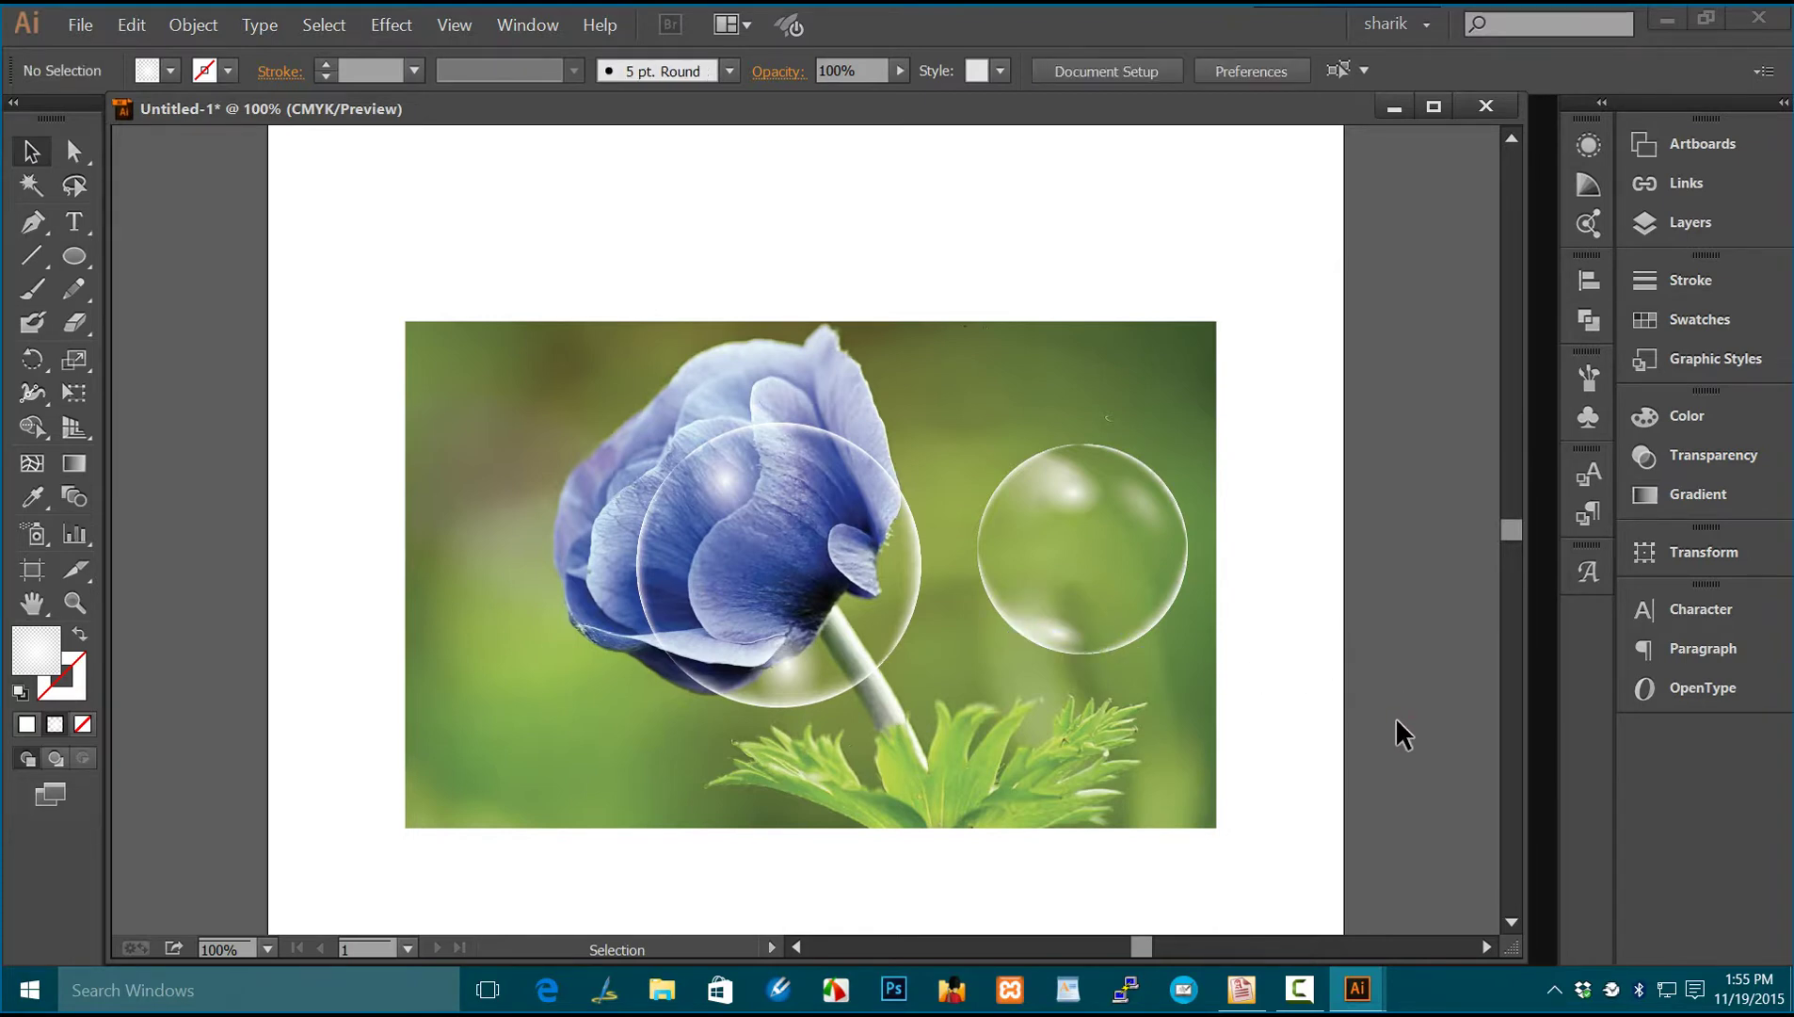
# Step: Copy the smaller bubble with its highlights onto the green leaves and scale the copy down to about 1.83 in wide
pyautogui.moveTo(1345, 723); pyautogui.dragTo(957, 444)
pyautogui.click(1261, 676)
pyautogui.moveTo(1093, 513); pyautogui.dragTo(1000, 735)
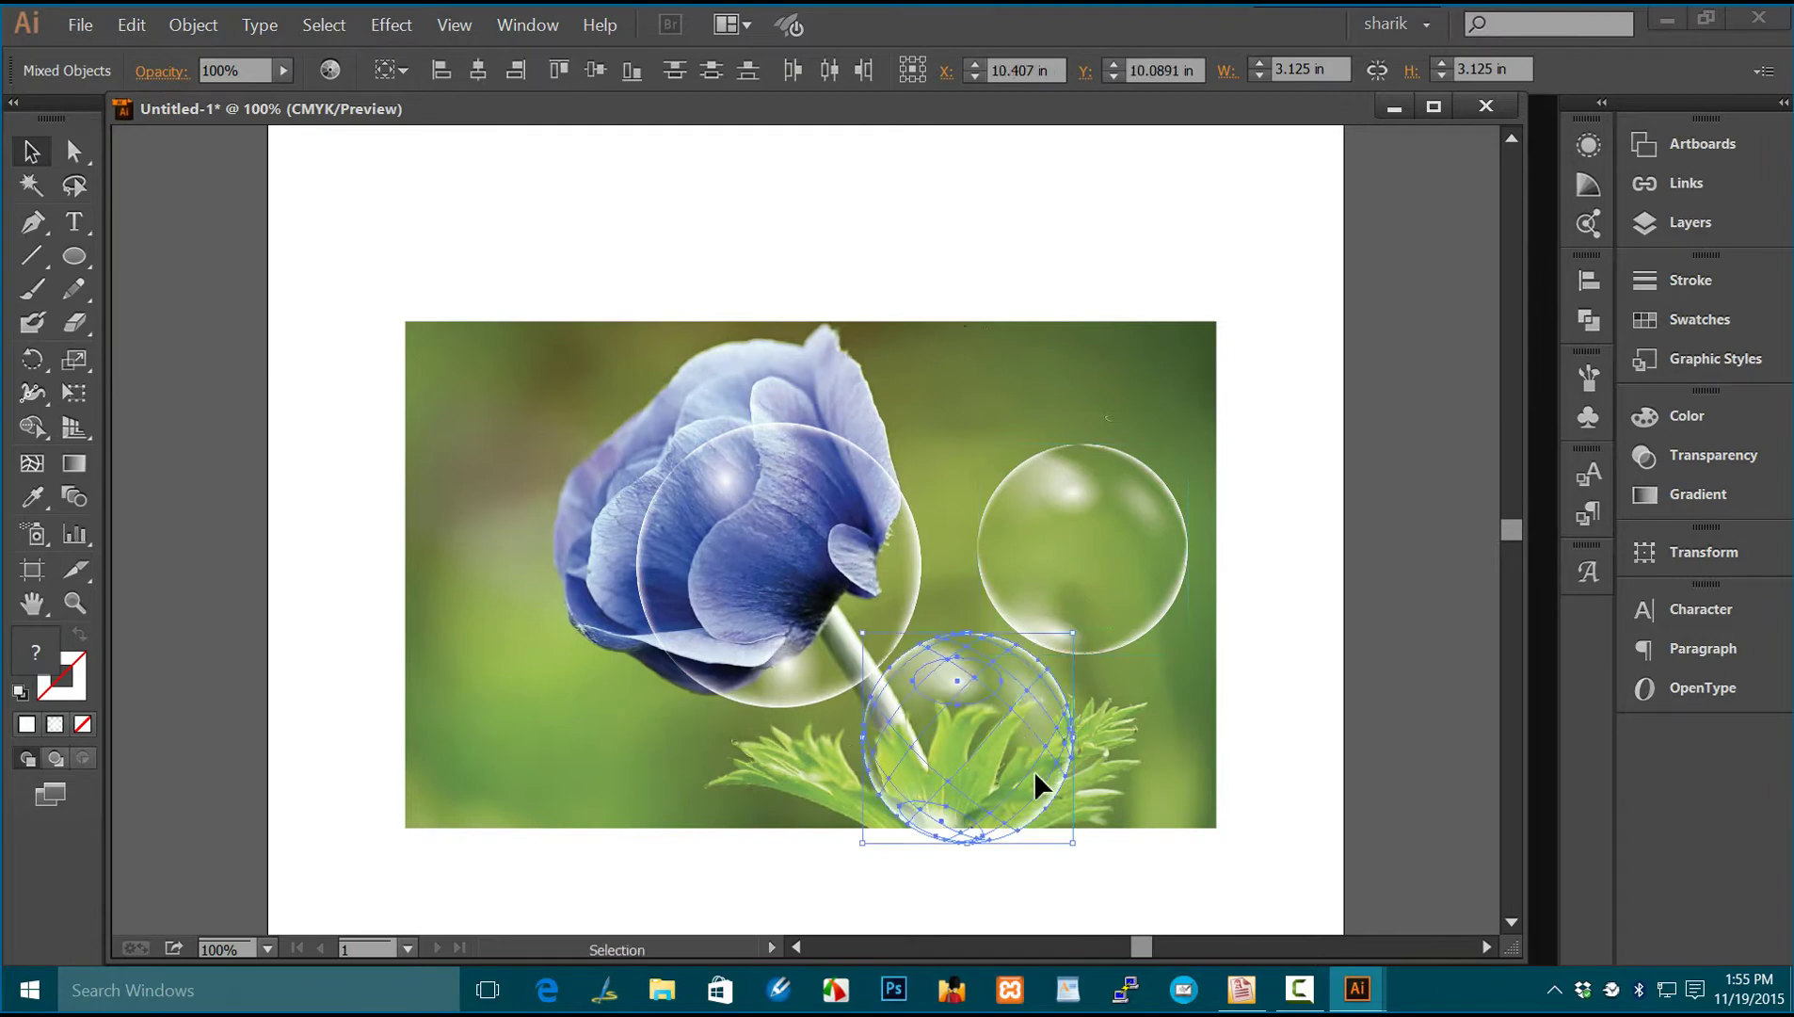
pyautogui.moveTo(1074, 841); pyautogui.dragTo(1027, 800)
pyautogui.click(1318, 729)
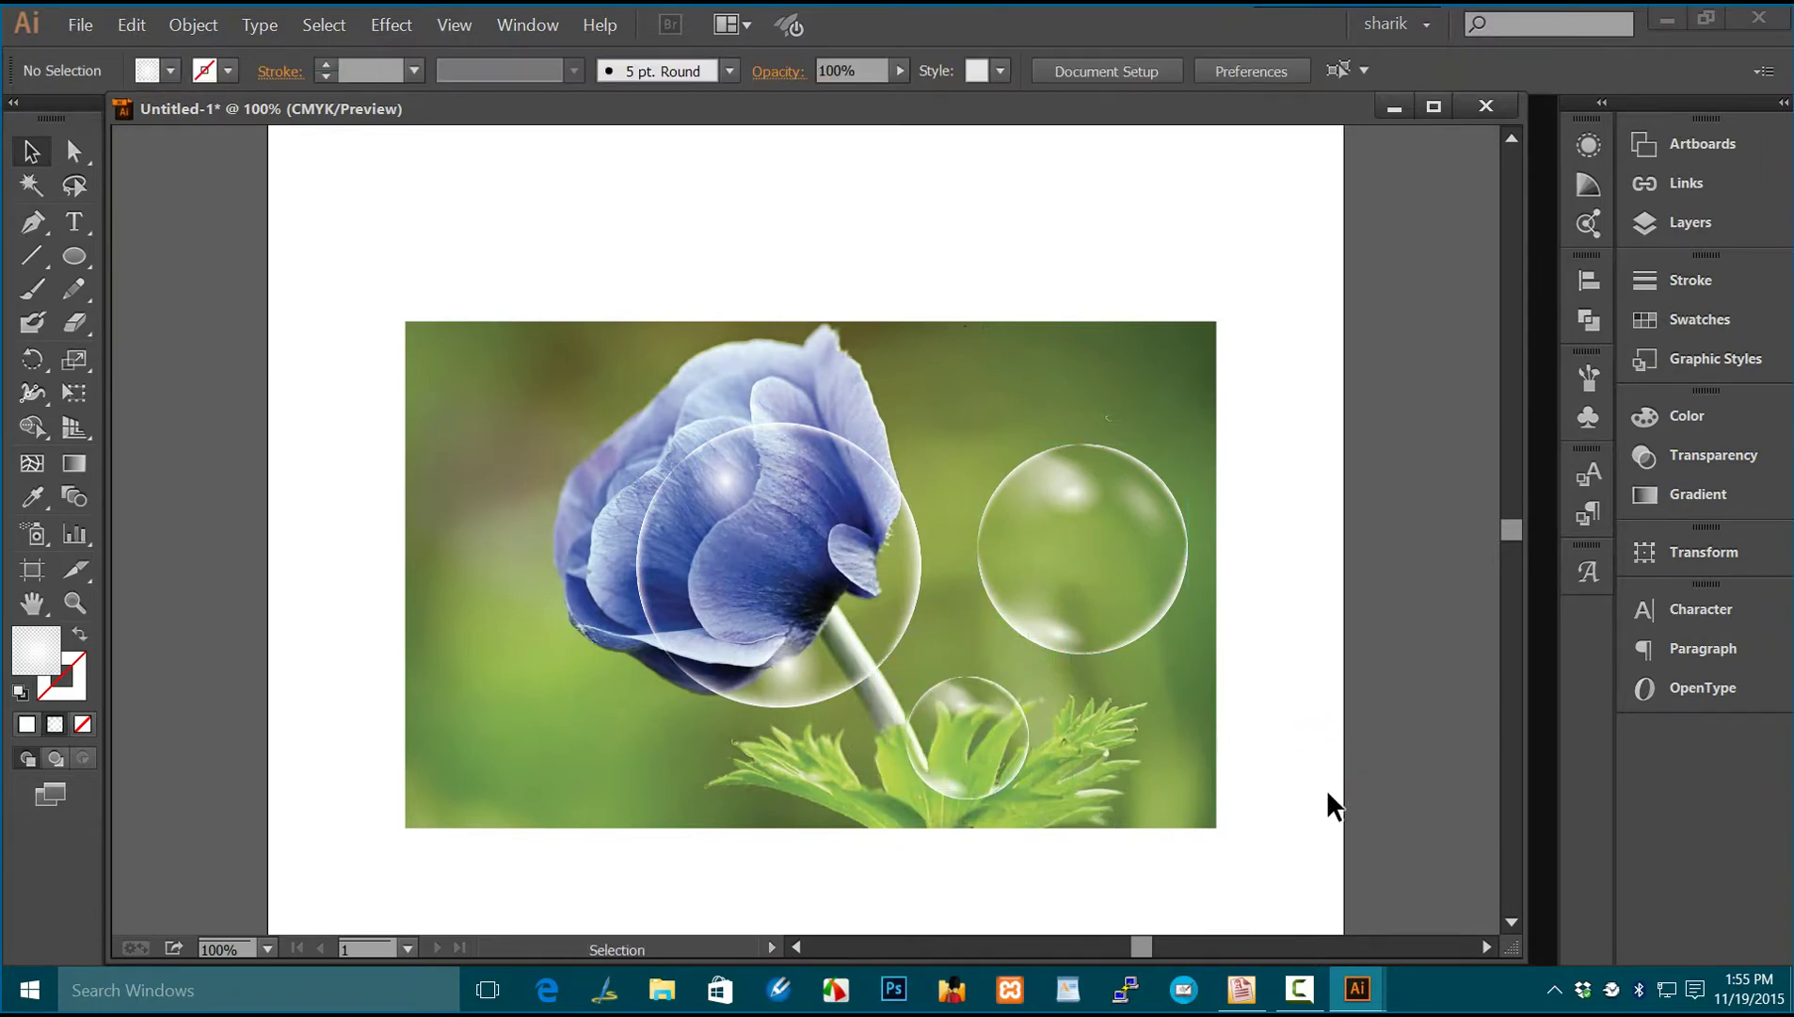
# Step: Rotate the smallest bubble over the leaves clockwise to shift its highlights
pyautogui.moveTo(1075, 869); pyautogui.dragTo(901, 670)
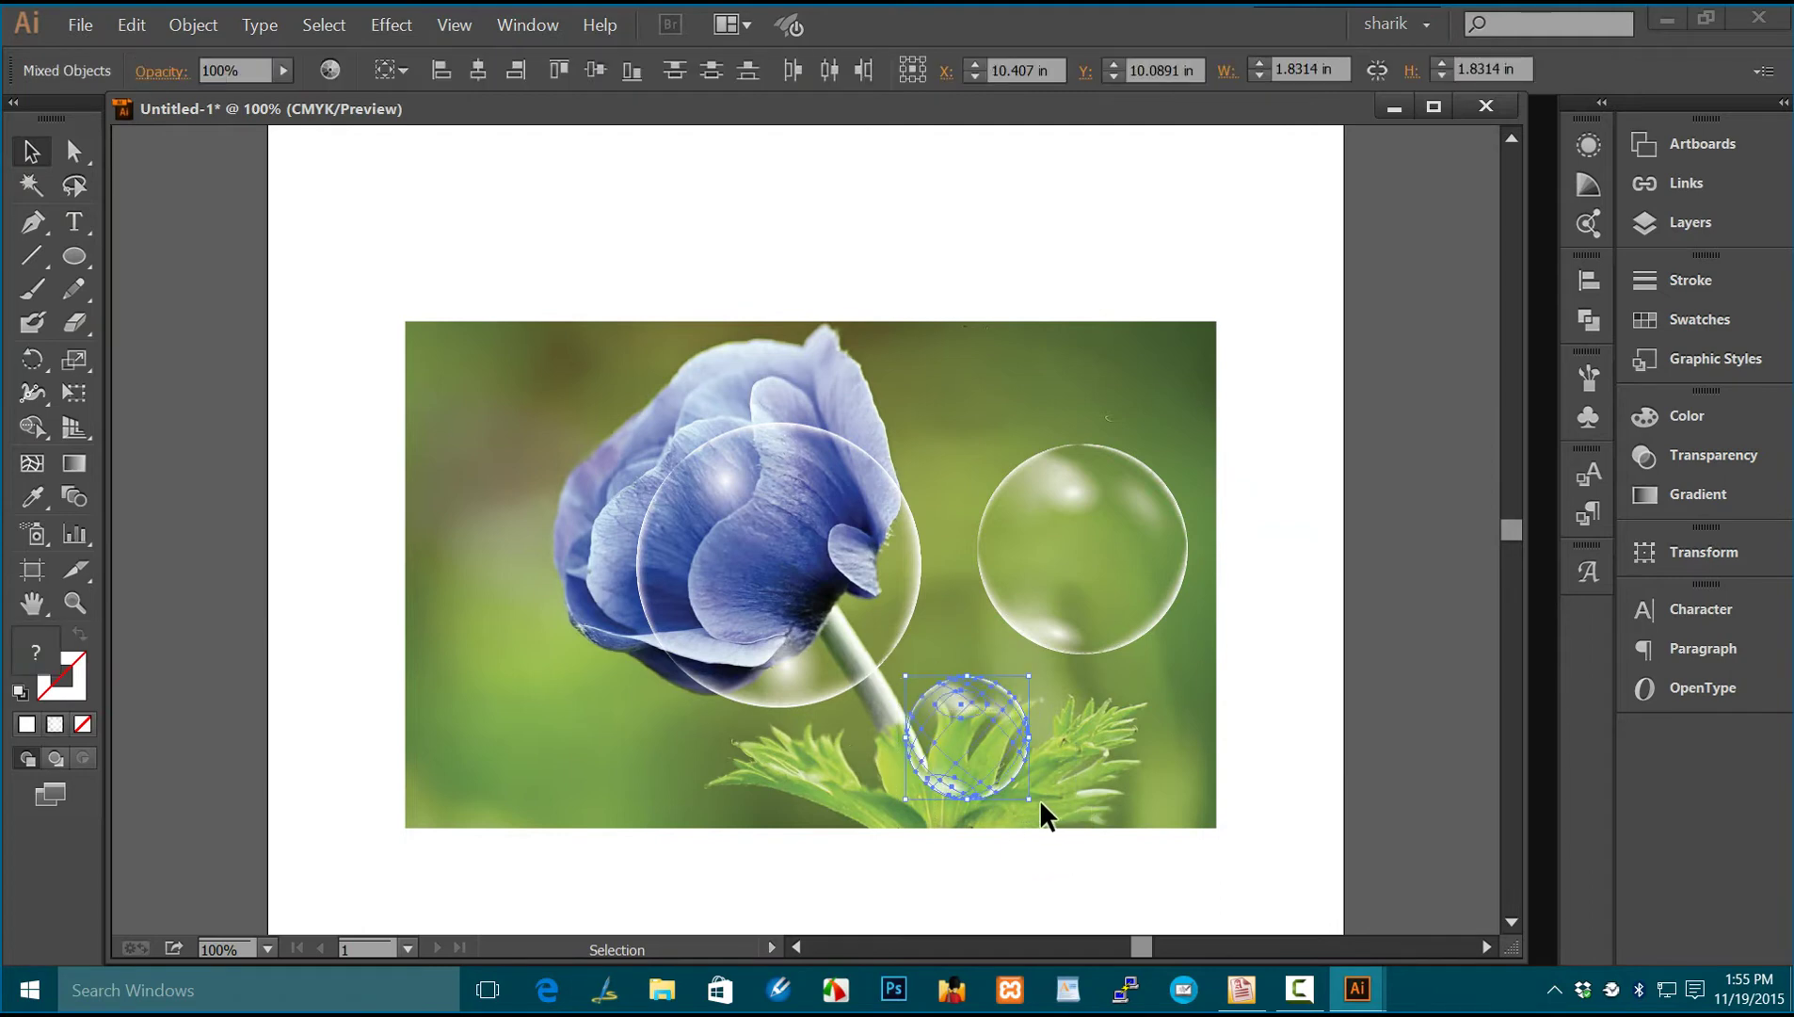
pyautogui.moveTo(1035, 797); pyautogui.dragTo(994, 830)
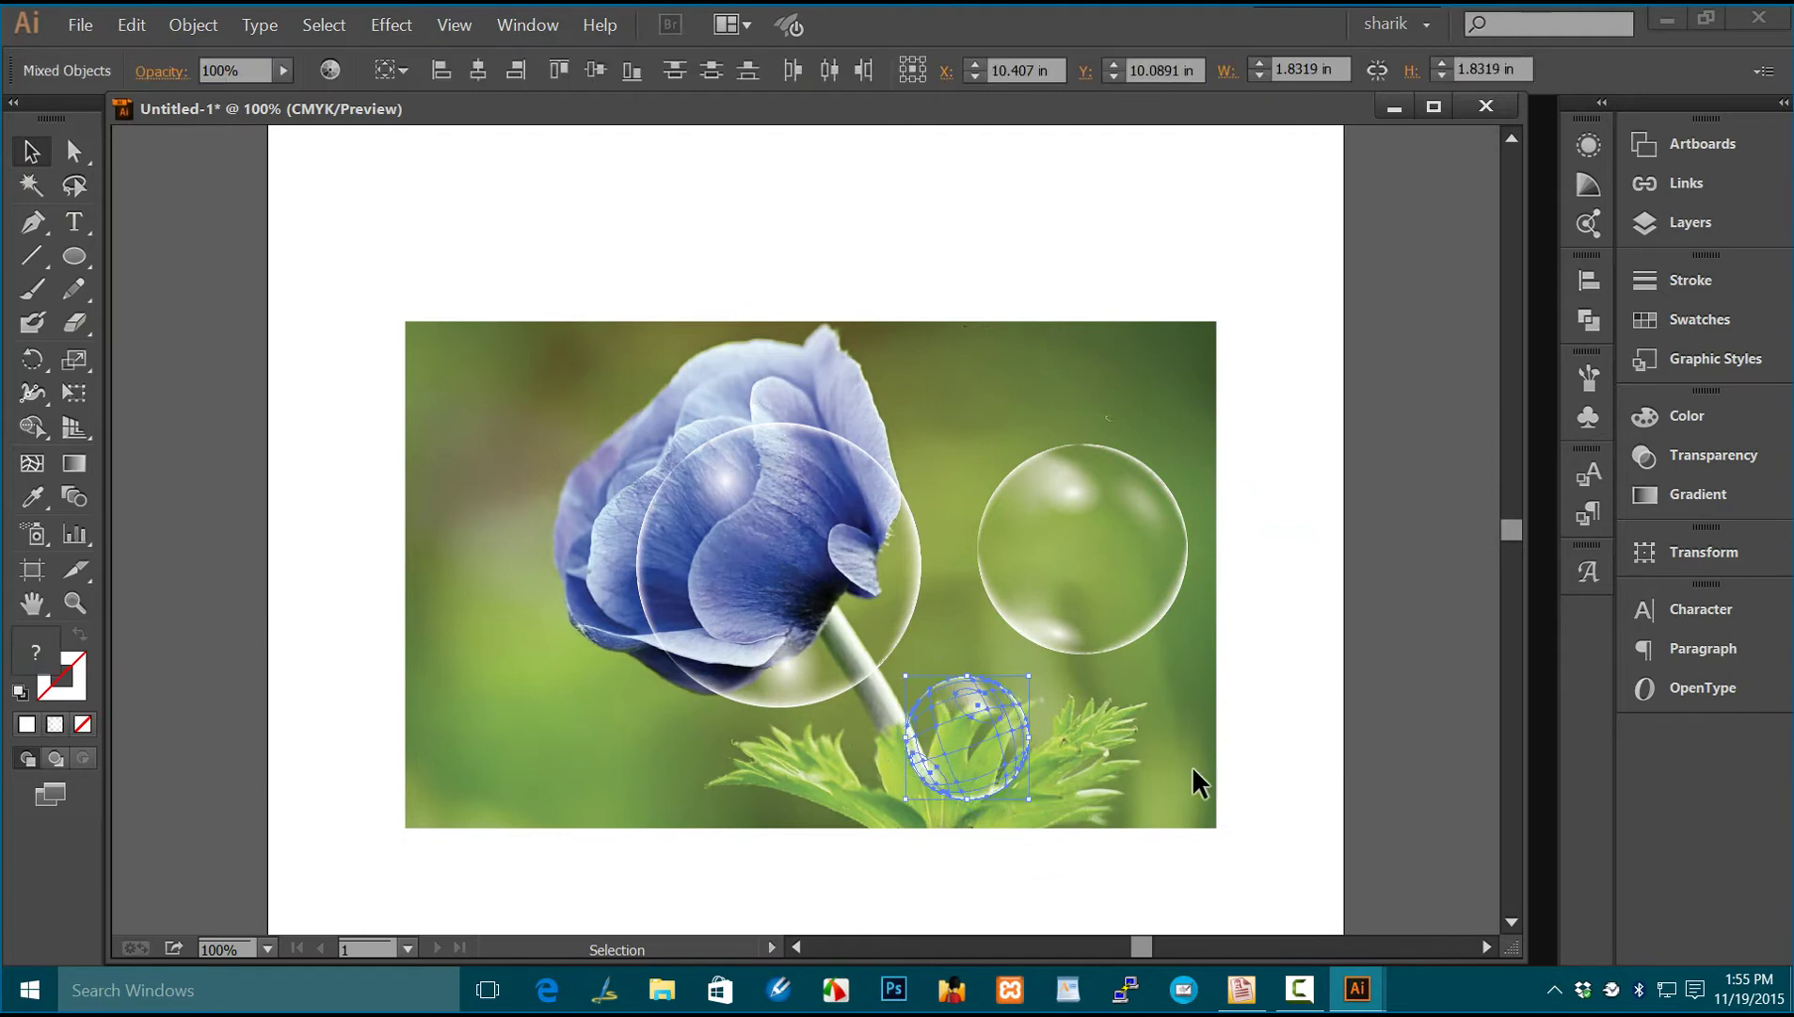
pyautogui.click(1254, 767)
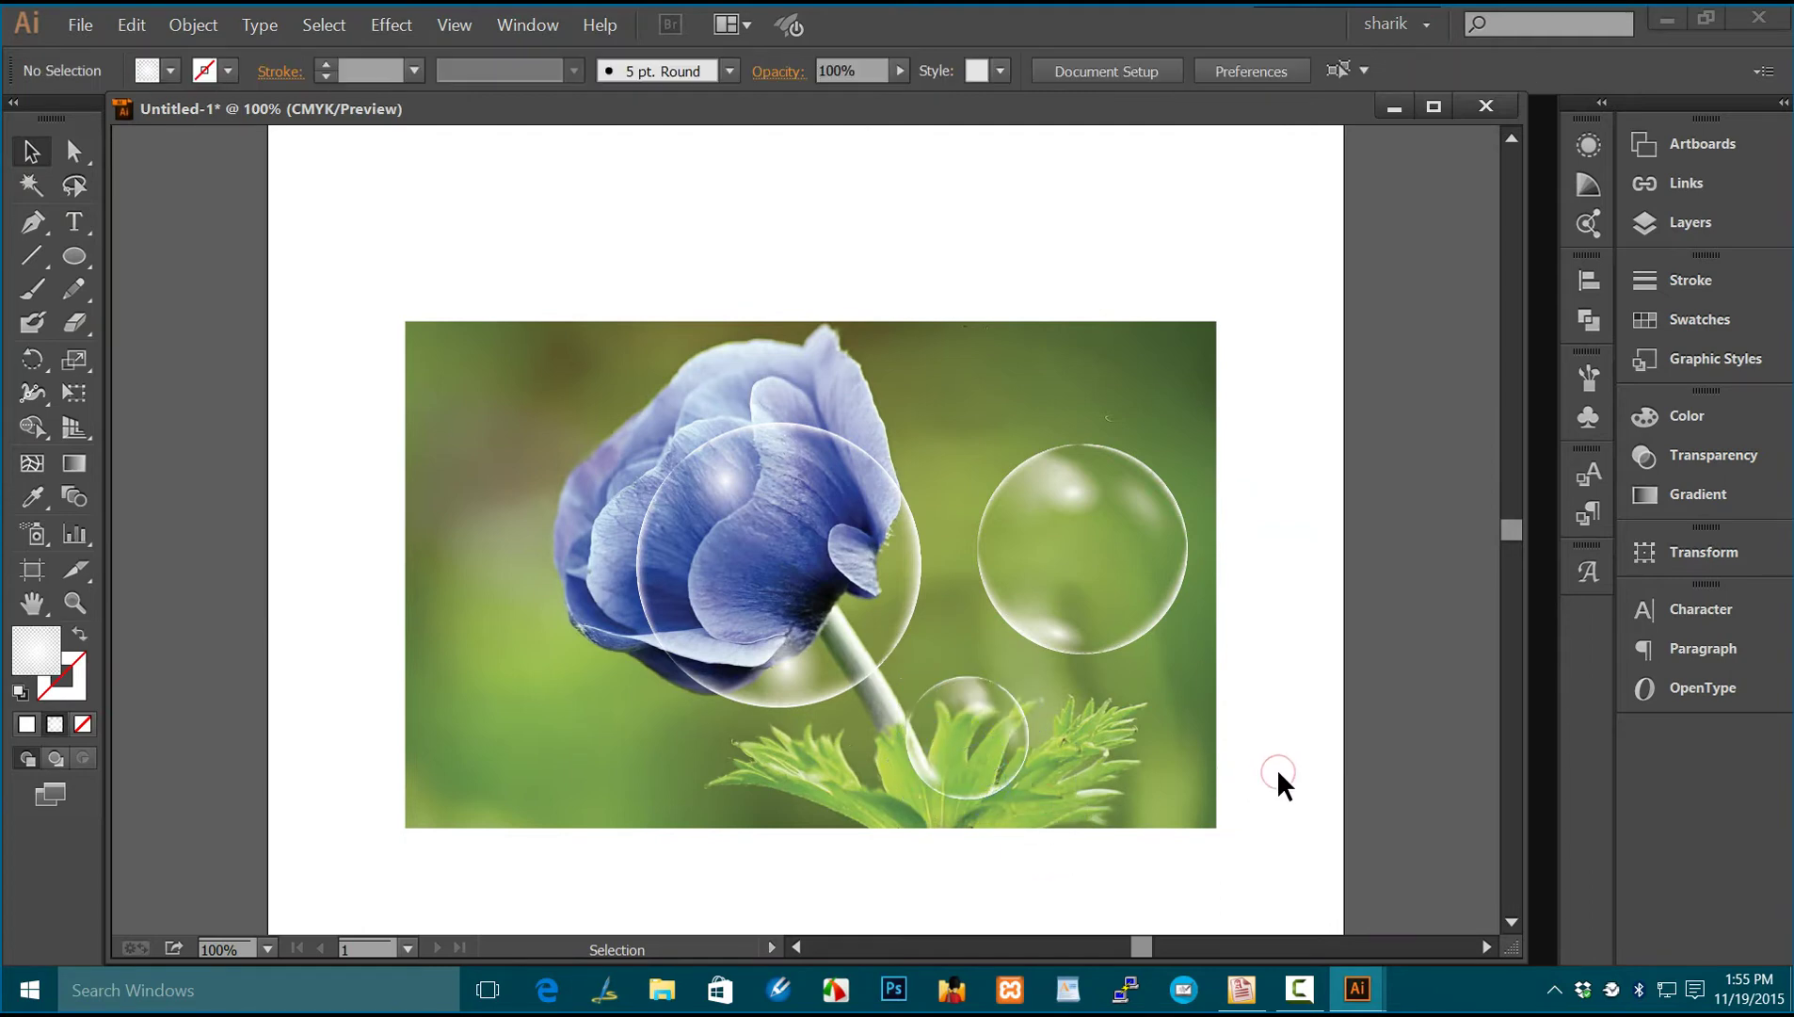